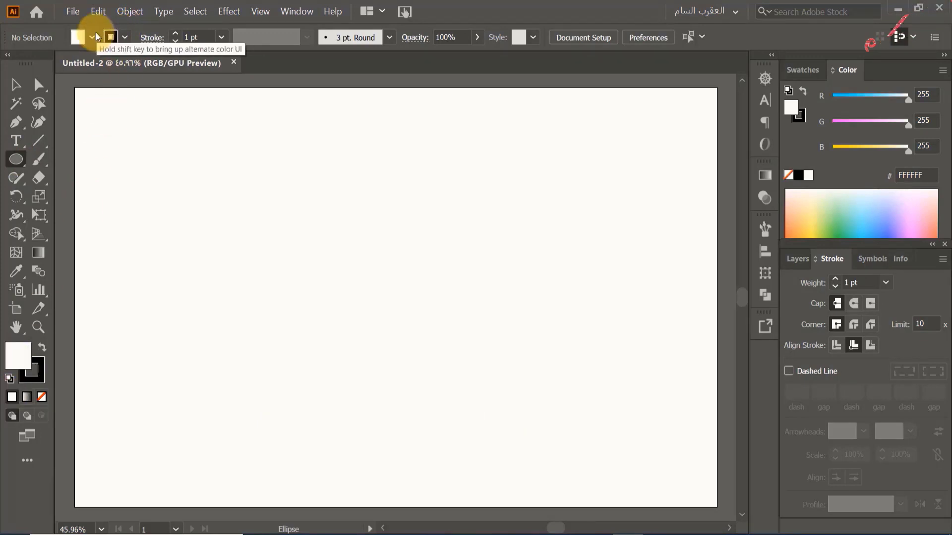
# Draw a flat horizontal ellipse near the middle of the artboard with a black fill and no stroke.
pyautogui.click(92, 37)
pyautogui.click(41, 64)
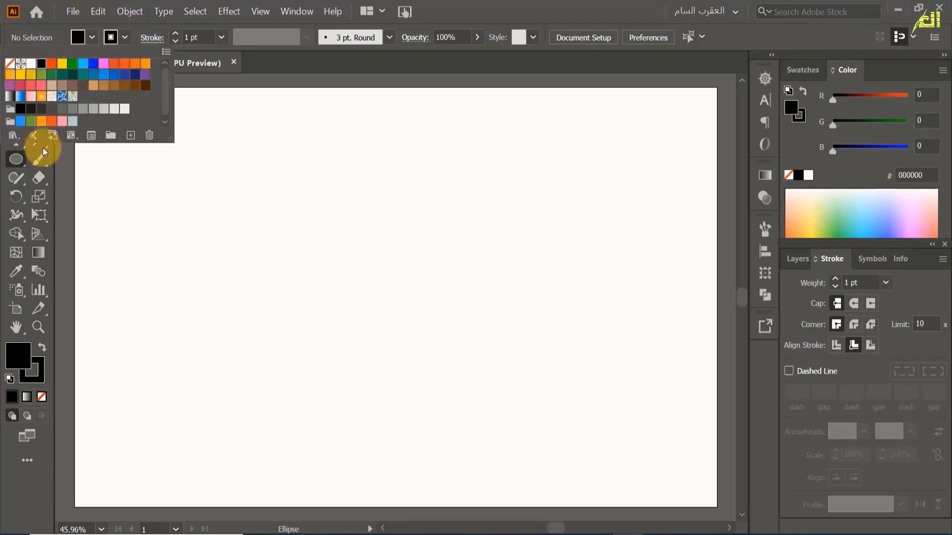
pyautogui.click(33, 376)
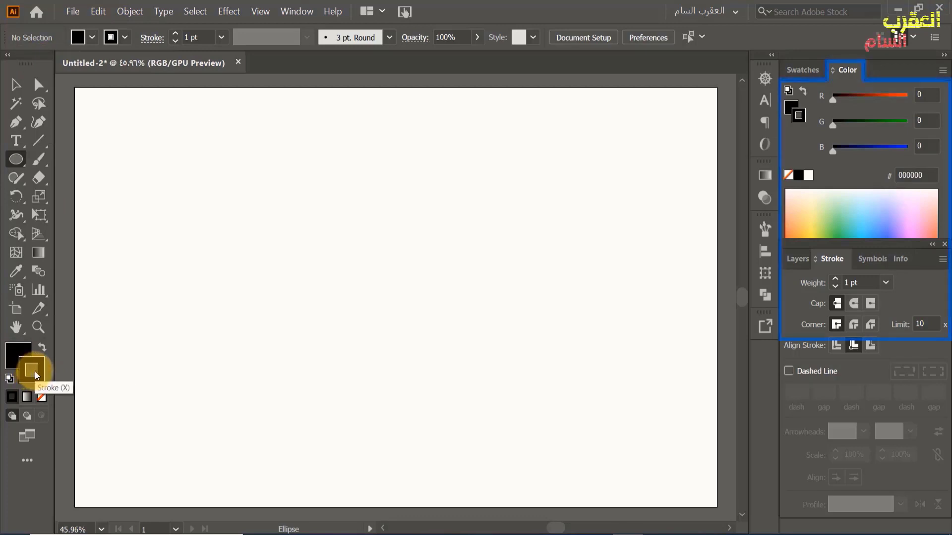
pyautogui.click(33, 375)
pyautogui.click(42, 397)
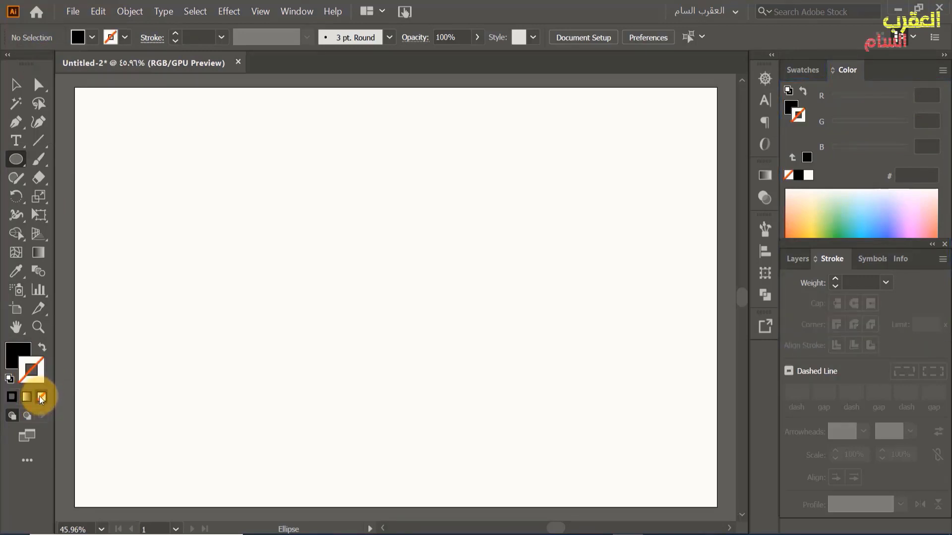
pyautogui.click(13, 346)
pyautogui.moveTo(312, 254); pyautogui.dragTo(389, 280)
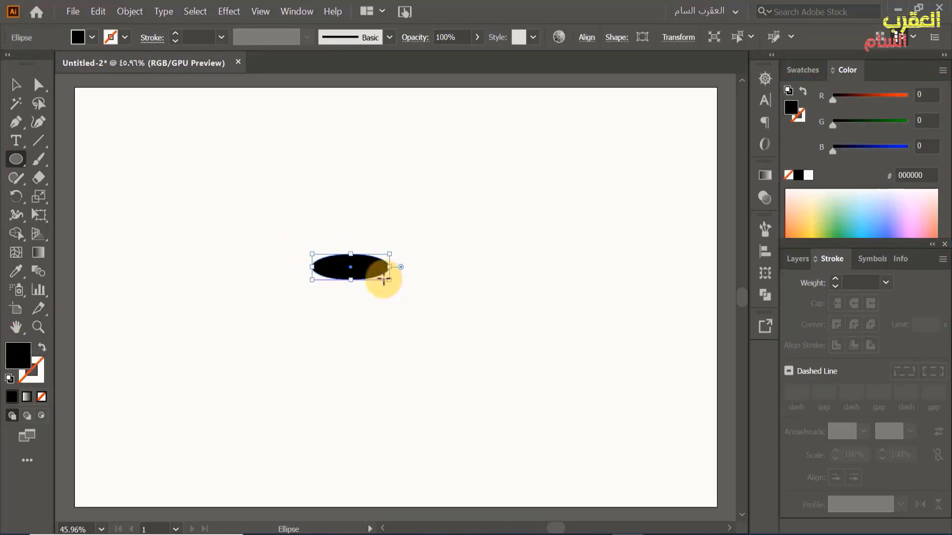
# Convert the ellipse's right and left end anchors to sharp corner points with the Anchor Point tool.
pyautogui.click(16, 121)
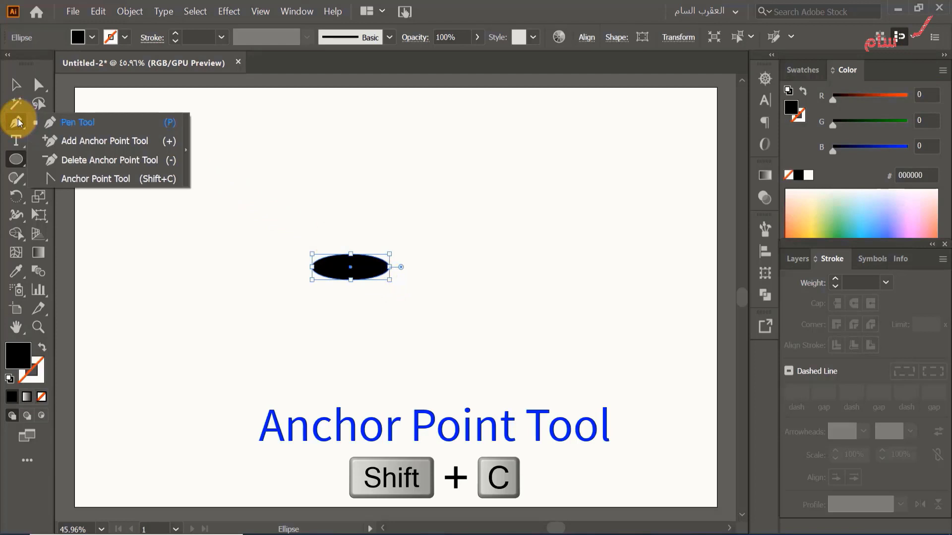
pyautogui.click(95, 179)
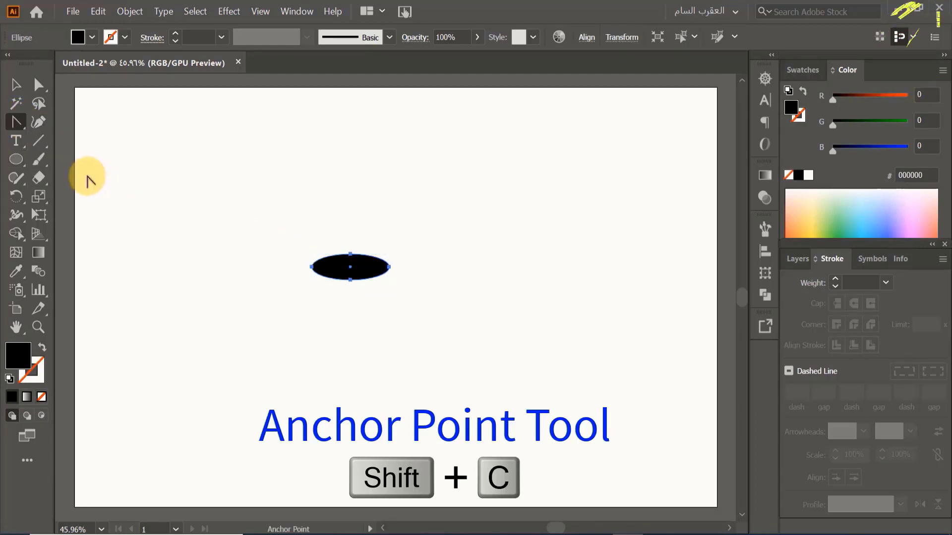
pyautogui.click(389, 268)
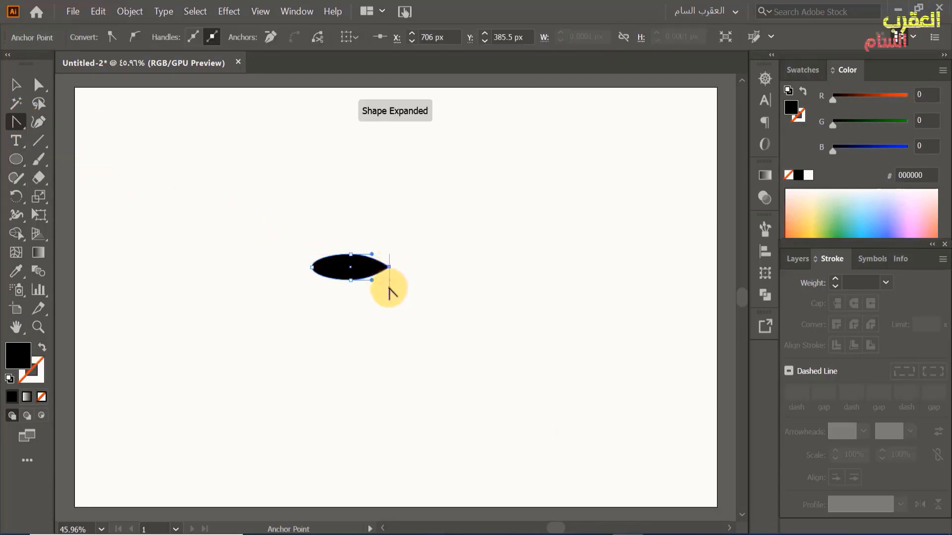
pyautogui.click(311, 268)
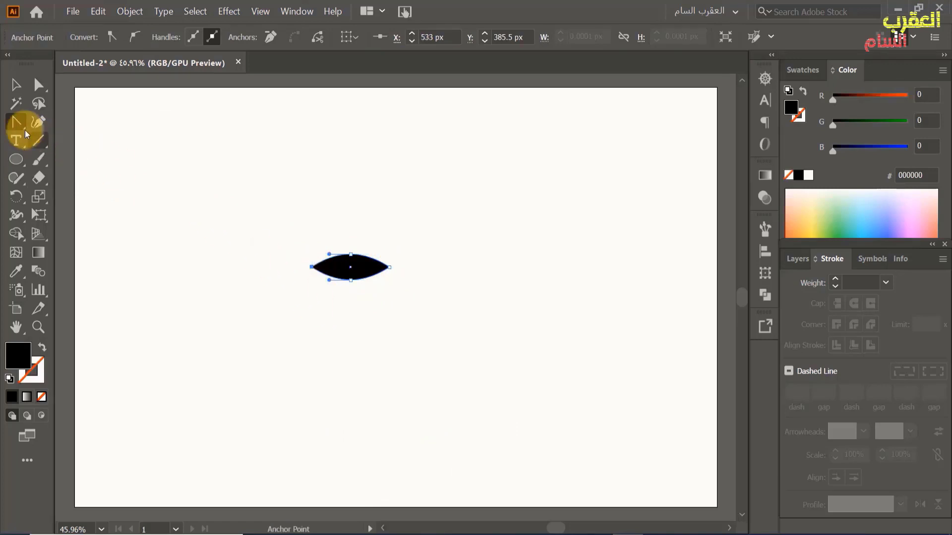
# Add an anchor point on the shape's upper-right edge and move it slightly inward to form a leaf curve.
pyautogui.moveTo(17, 123); pyautogui.dragTo(90, 141)
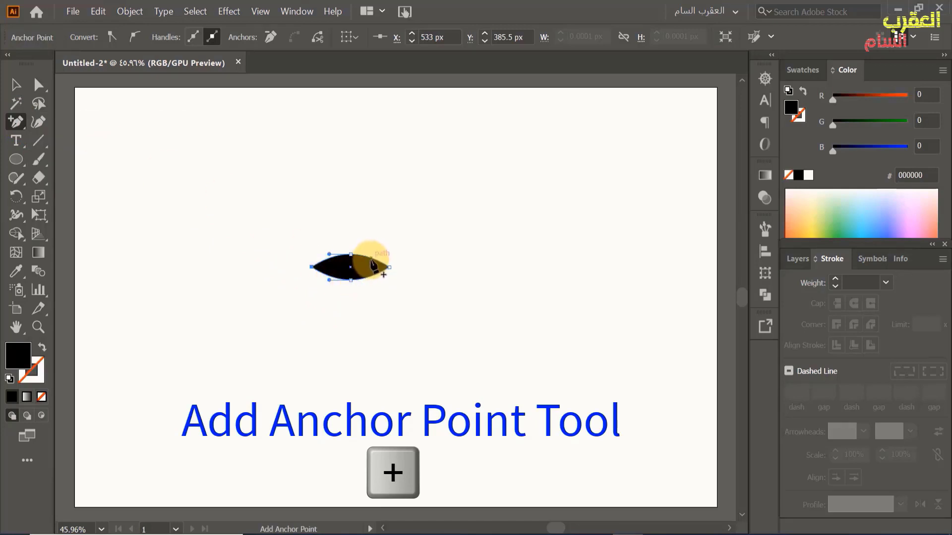
pyautogui.click(370, 258)
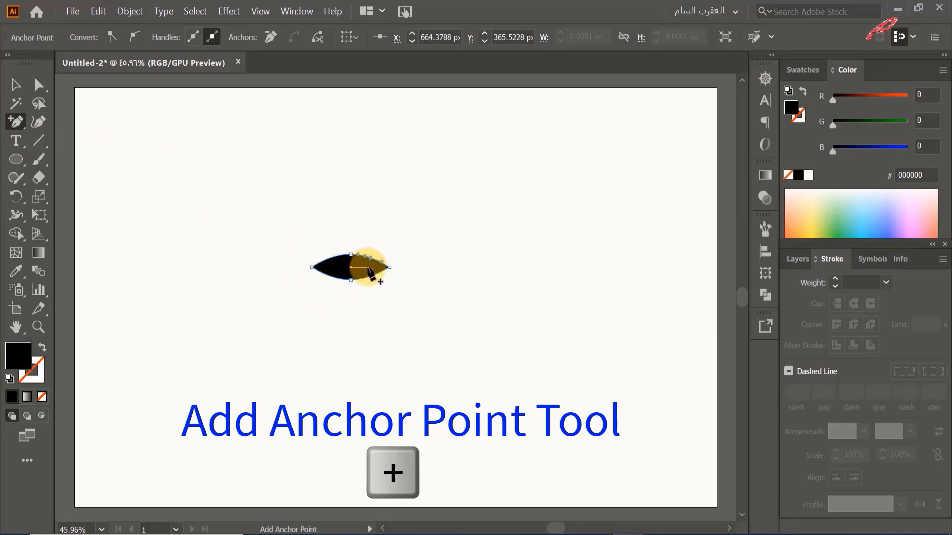
pyautogui.moveTo(46, 87); pyautogui.dragTo(123, 83)
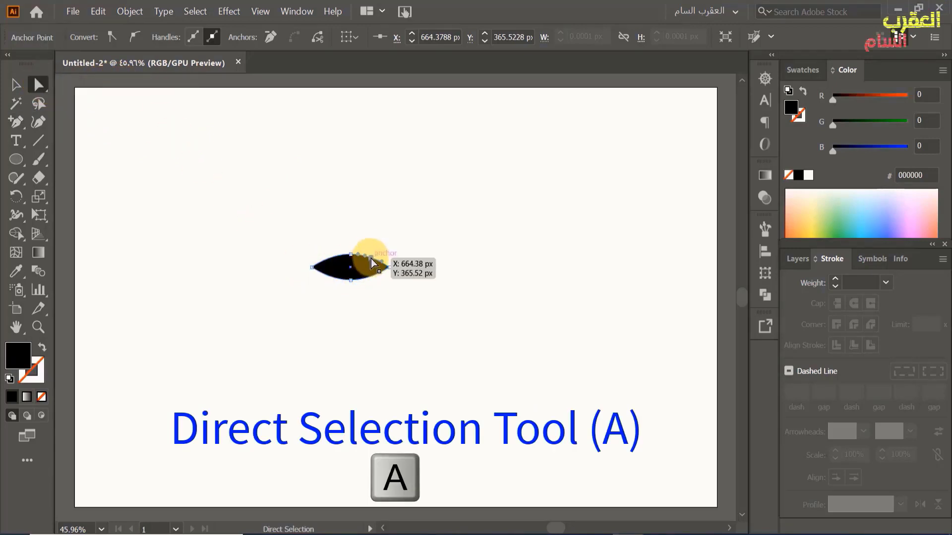
pyautogui.moveTo(371, 259); pyautogui.dragTo(371, 264)
# Scale the leaf down slightly, place it a little up and to the right, and deselect it.
pyautogui.press('v')
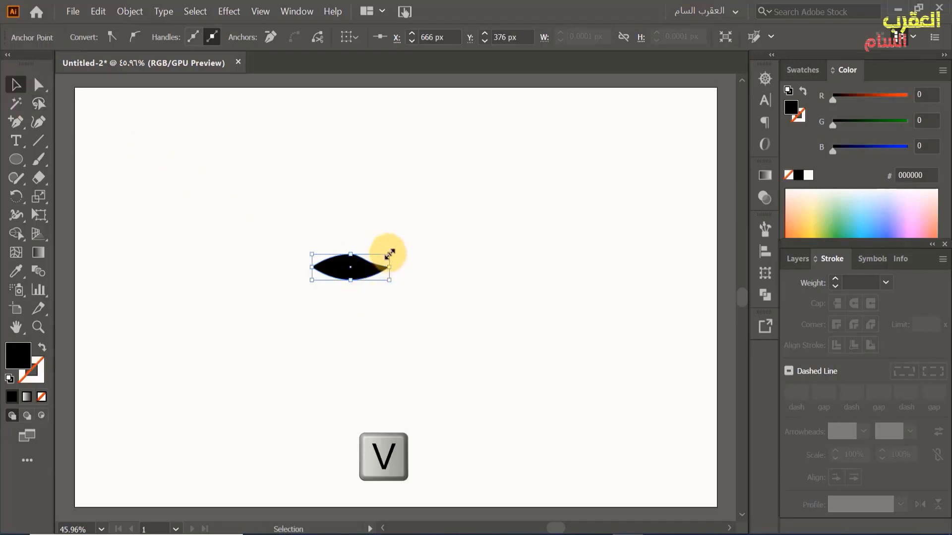
pyautogui.moveTo(389, 253); pyautogui.dragTo(414, 240)
pyautogui.click(369, 270)
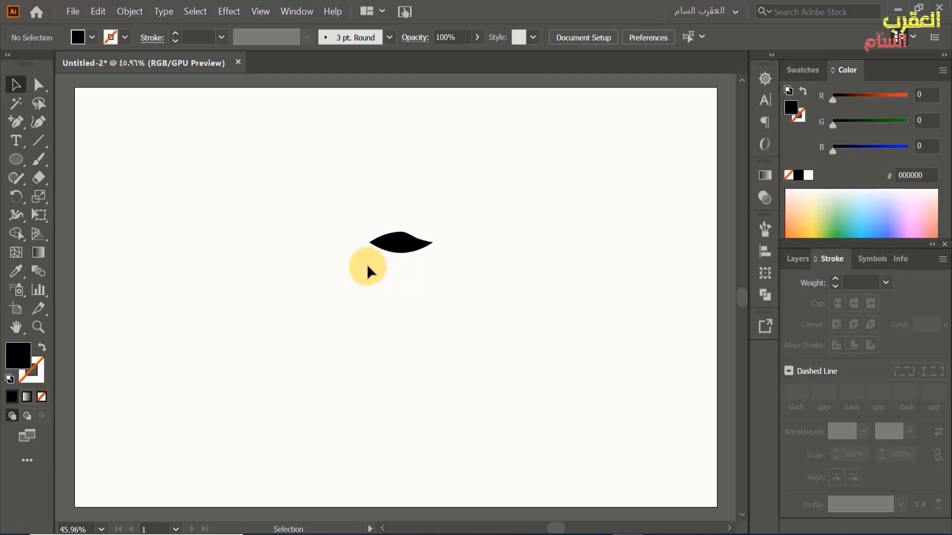
# Draw a straight horizontal line below the leaf using the Pen tool, with no fill and a black stroke.
pyautogui.press('p')
pyautogui.moveTo(16, 121); pyautogui.dragTo(70, 120)
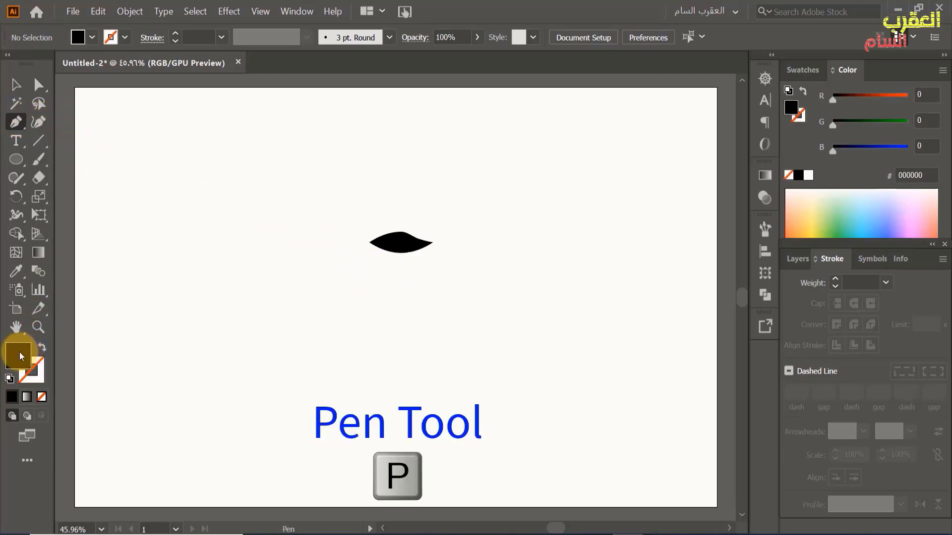
pyautogui.click(43, 397)
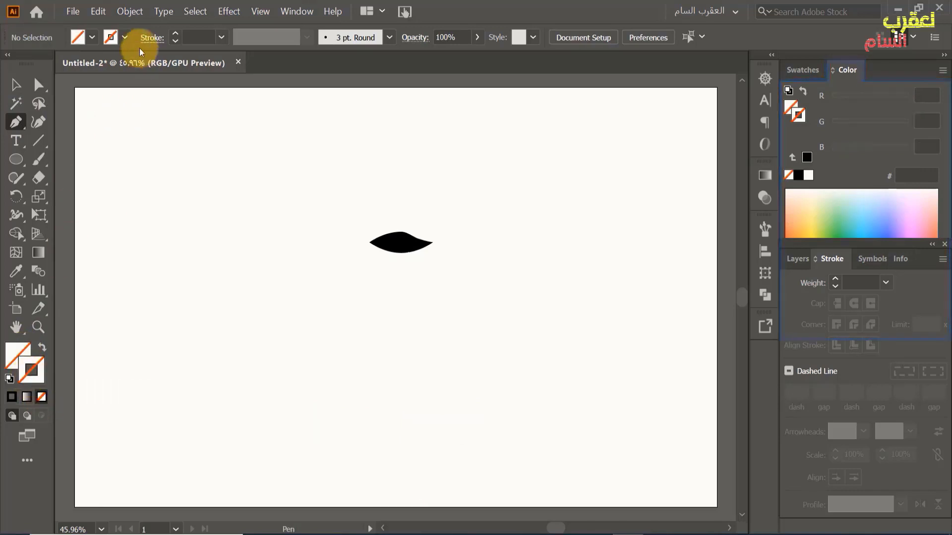
pyautogui.click(123, 36)
pyautogui.click(41, 63)
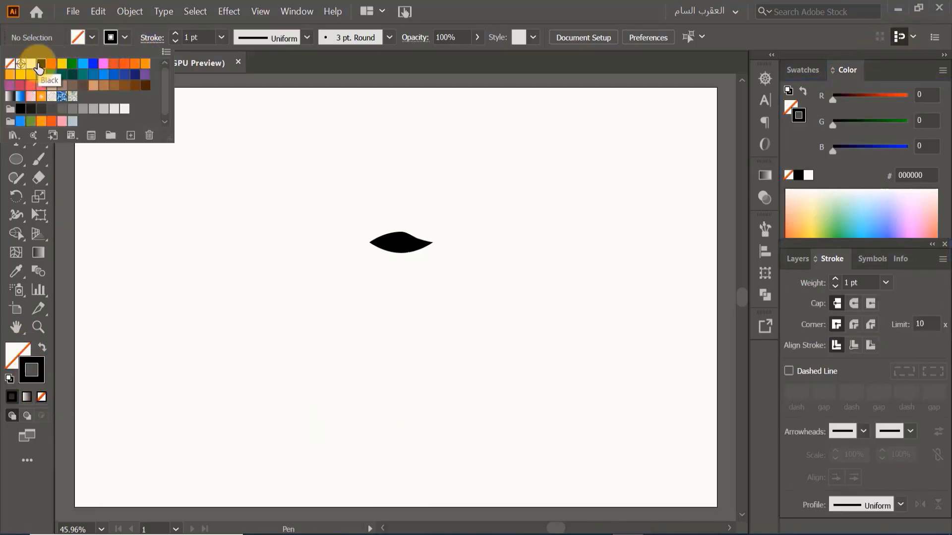
pyautogui.click(124, 37)
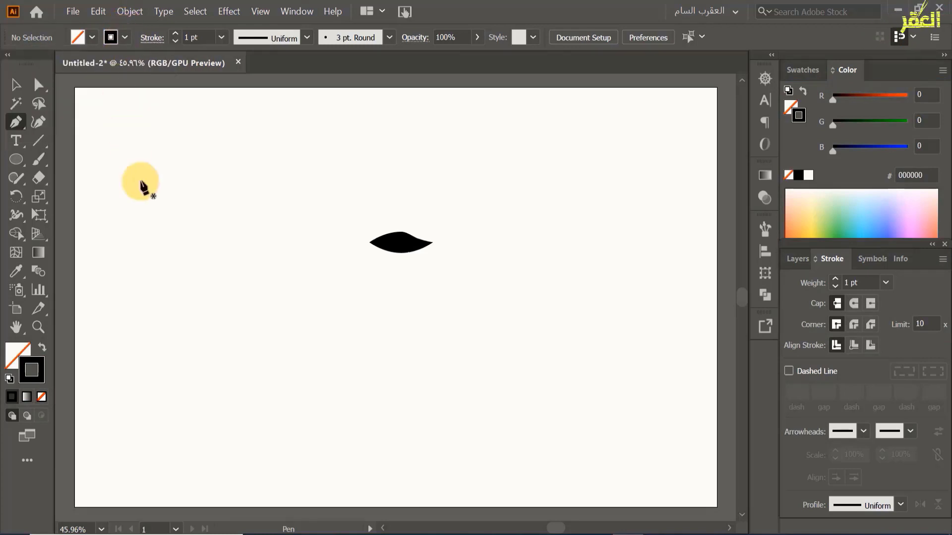
pyautogui.click(141, 335)
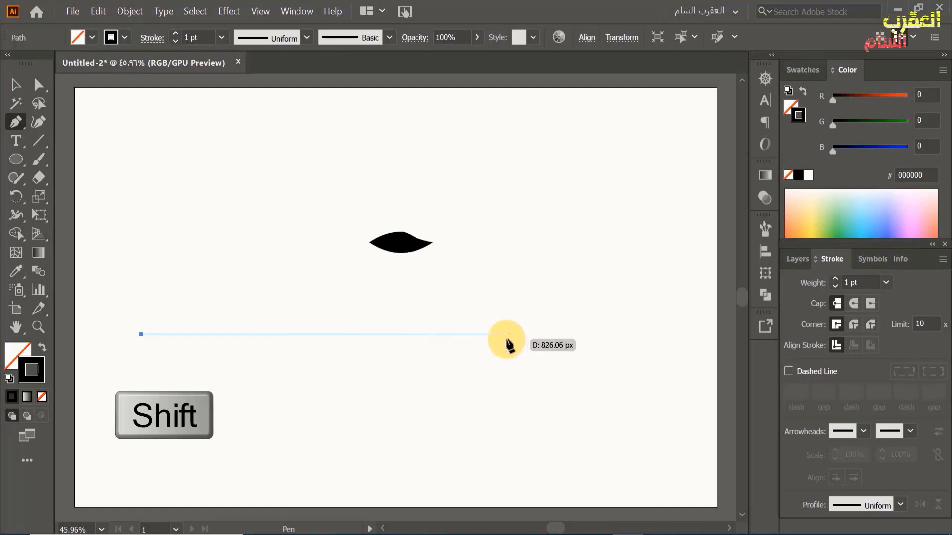
pyautogui.click(458, 334)
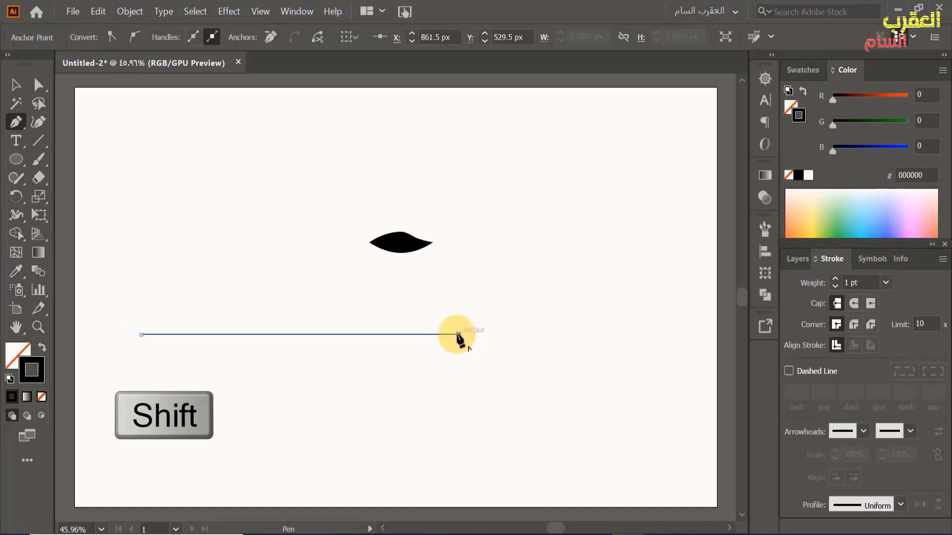
# Set the line's stroke weight to 10 pt and move the line slightly to the right.
pyautogui.click(885, 282)
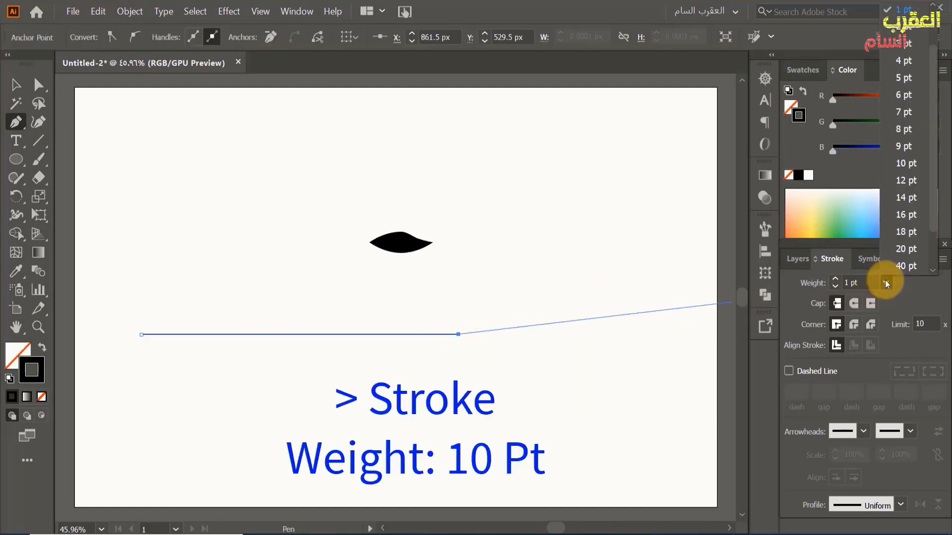
pyautogui.click(905, 164)
pyautogui.press('v')
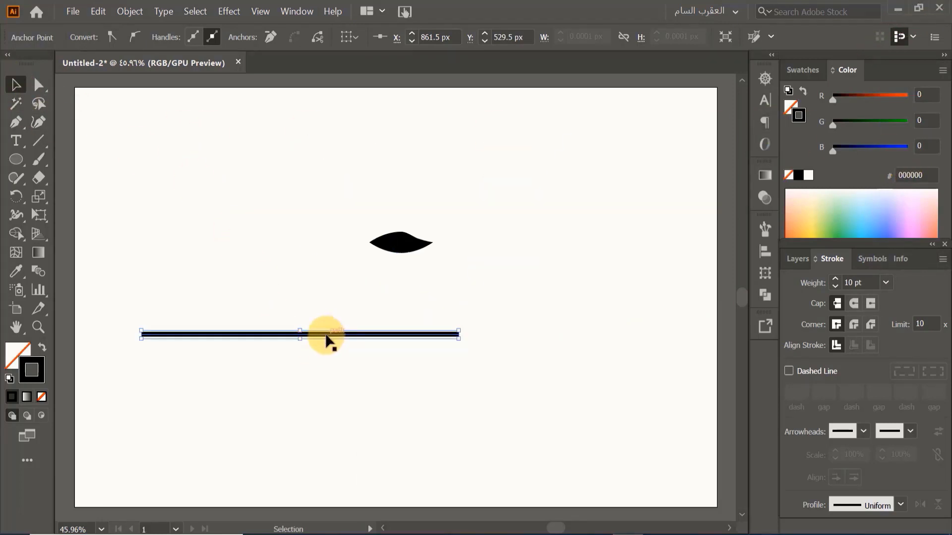
pyautogui.moveTo(326, 336)
pyautogui.mouseDown()
pyautogui.moveTo(365, 335)
pyautogui.moveTo(340, 337)
pyautogui.mouseUp()
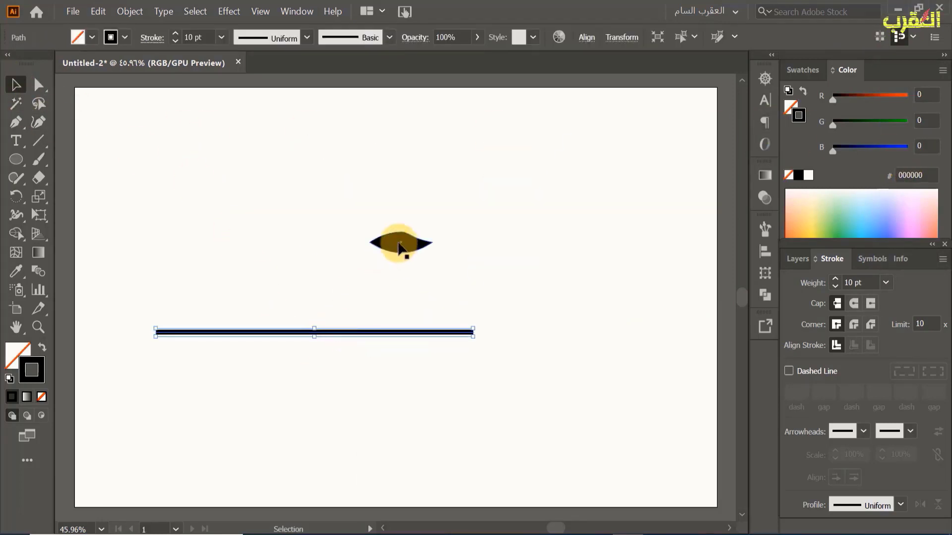
# Move the leaf under the left part of the line, rotate it down to the right, and join its upper tip to the line.
pyautogui.moveTo(397, 247); pyautogui.dragTo(274, 361)
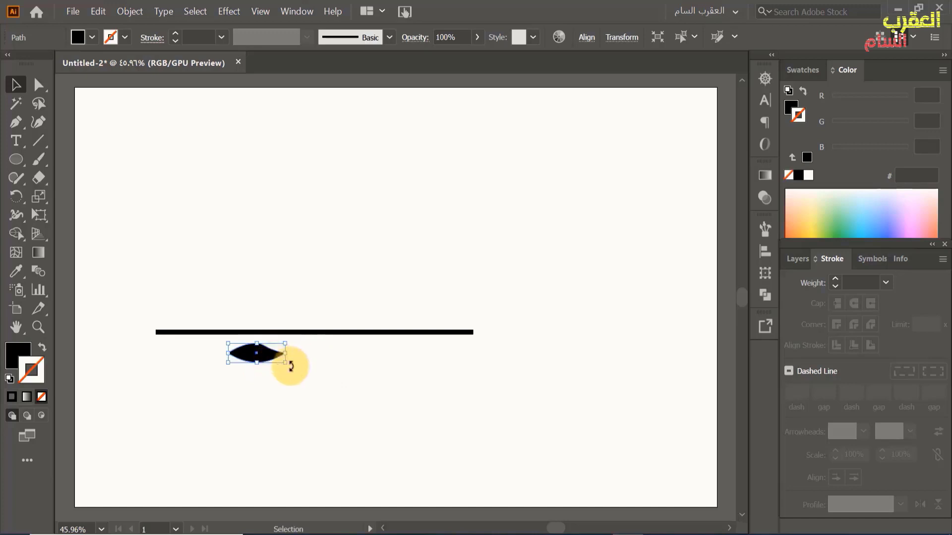
pyautogui.press('z')
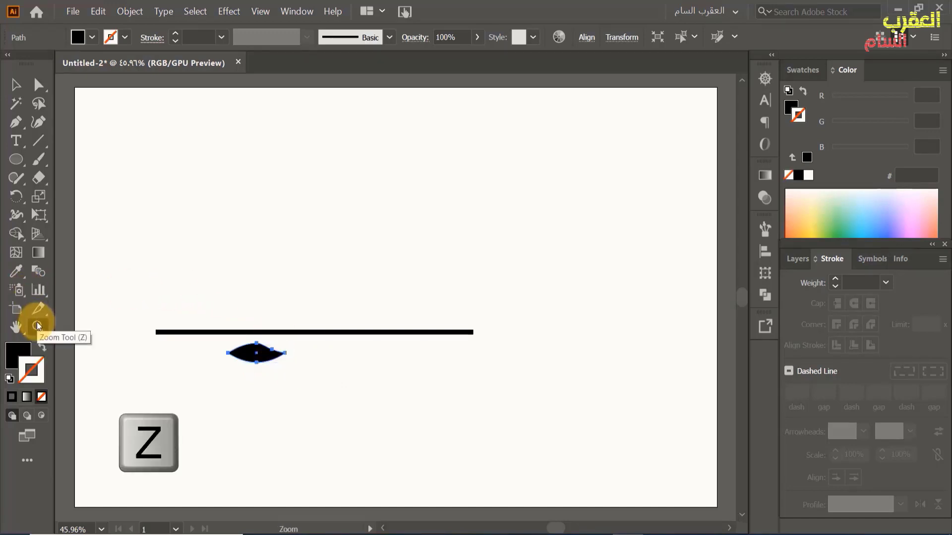
pyautogui.moveTo(511, 340); pyautogui.dragTo(501, 340)
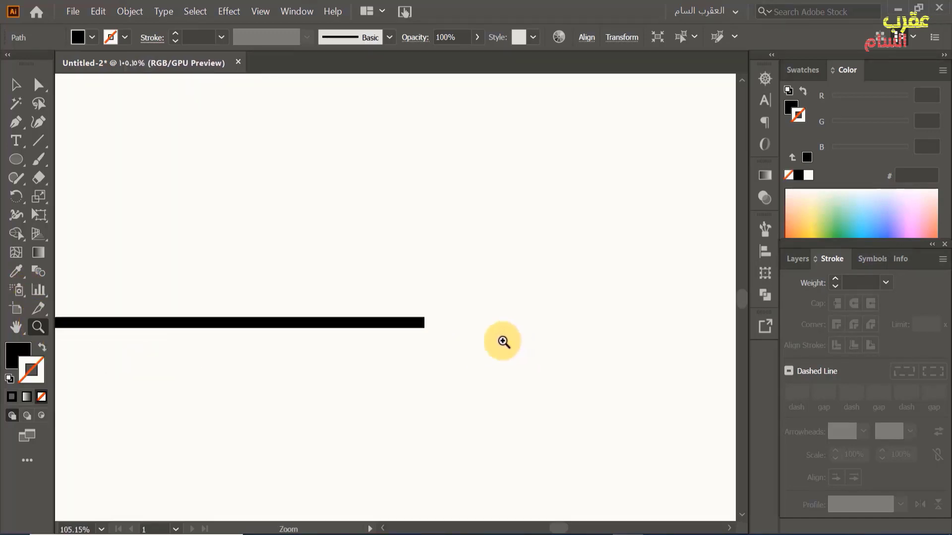
pyautogui.press('space')
pyautogui.moveTo(276, 350); pyautogui.dragTo(629, 332)
pyautogui.moveTo(477, 353); pyautogui.dragTo(602, 361)
pyautogui.press('v')
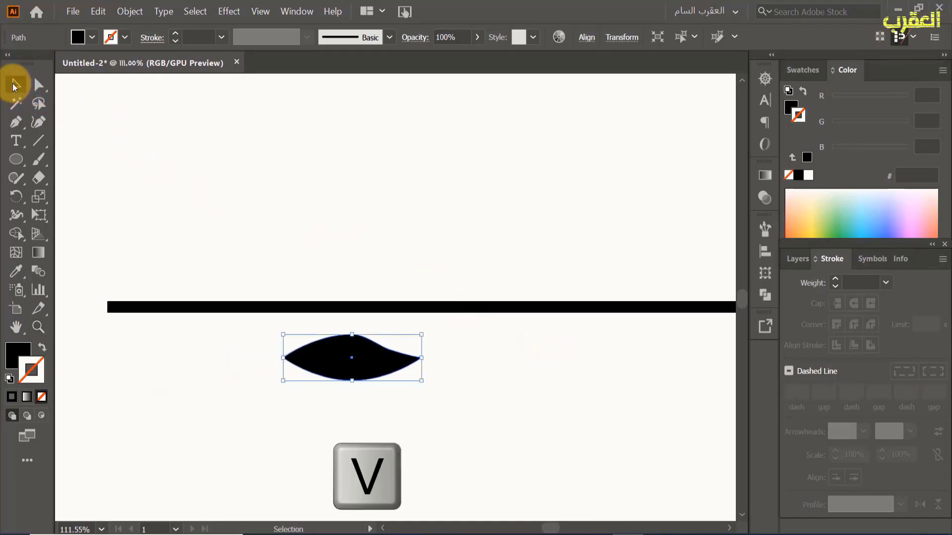
pyautogui.moveTo(317, 370); pyautogui.dragTo(293, 357)
pyautogui.moveTo(397, 371); pyautogui.dragTo(393, 403)
pyautogui.moveTo(298, 319); pyautogui.dragTo(266, 313)
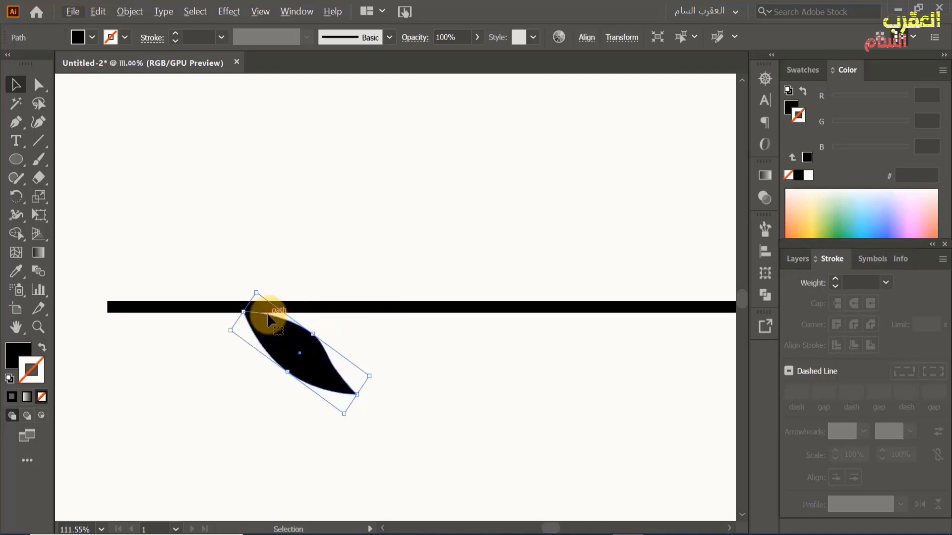
# Start a Distort & Transform > Transform effect on the leaf with preview on and 16 copies.
pyautogui.hotkey('ctrl', '-')
pyautogui.hotkey('ctrl', '-')
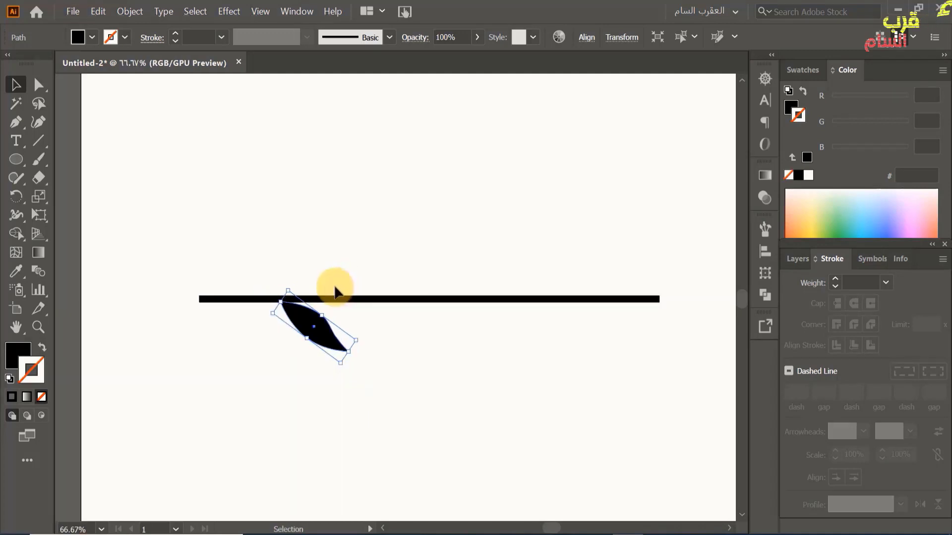
pyautogui.moveTo(376, 333); pyautogui.dragTo(288, 337)
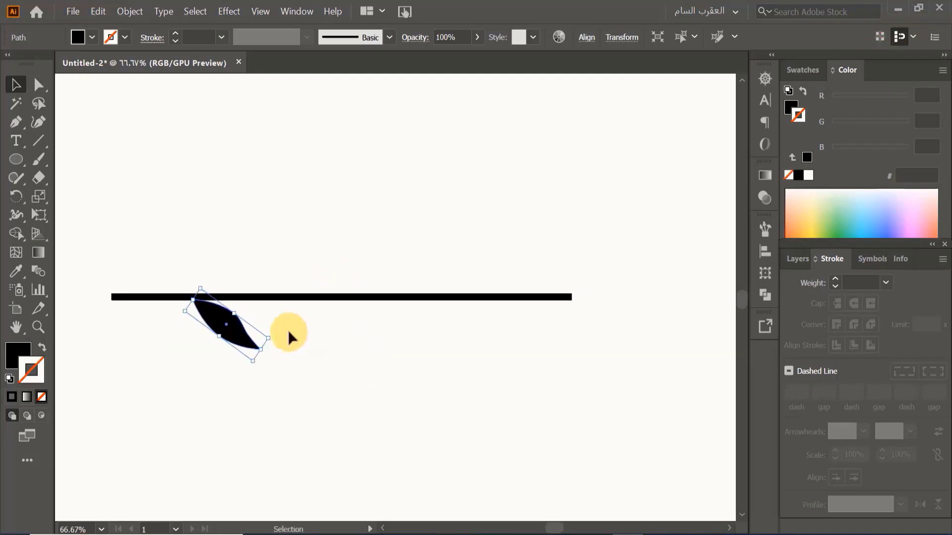
pyautogui.click(228, 11)
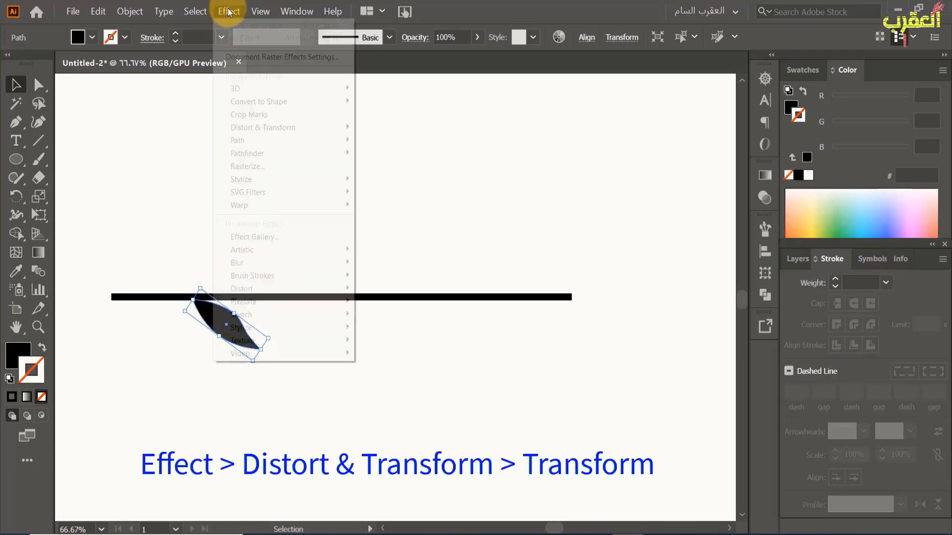
pyautogui.moveTo(250, 127)
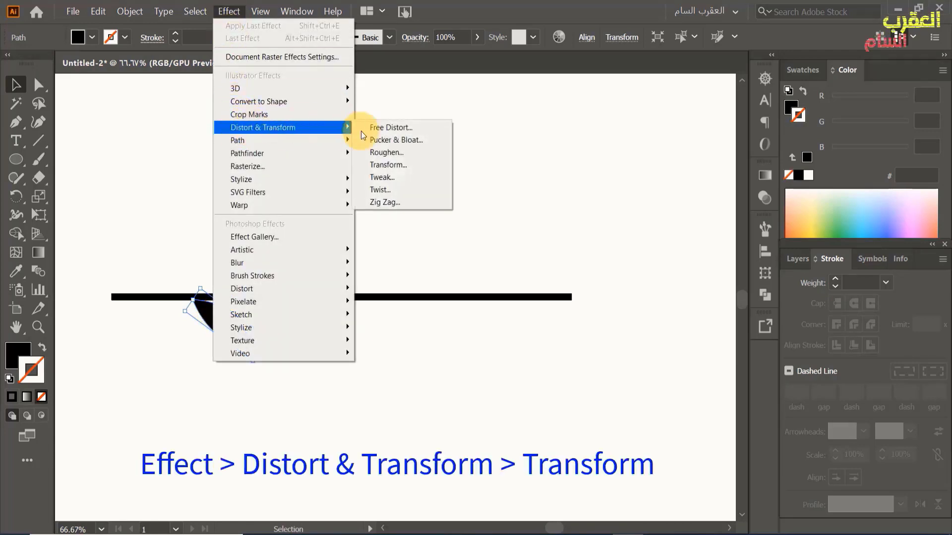
pyautogui.click(386, 164)
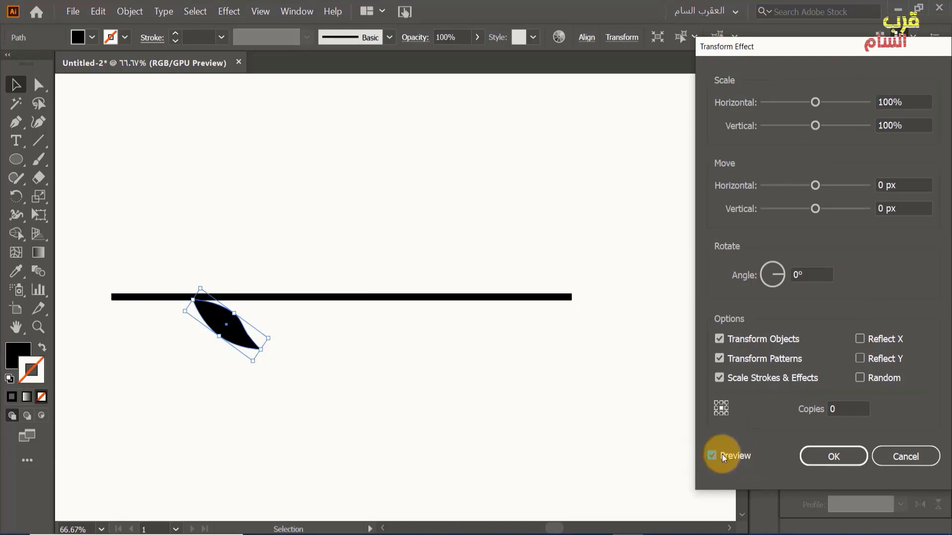
pyautogui.click(845, 409)
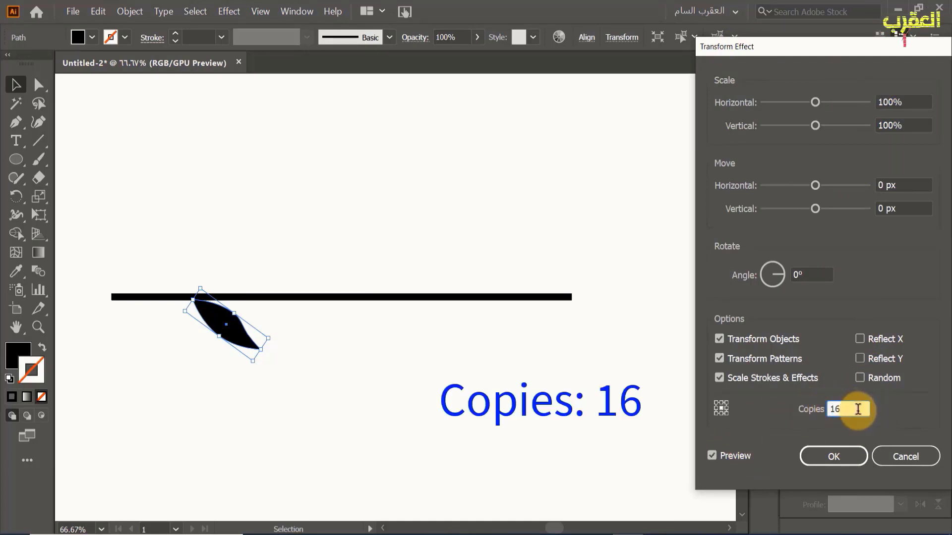
pyautogui.write('16')
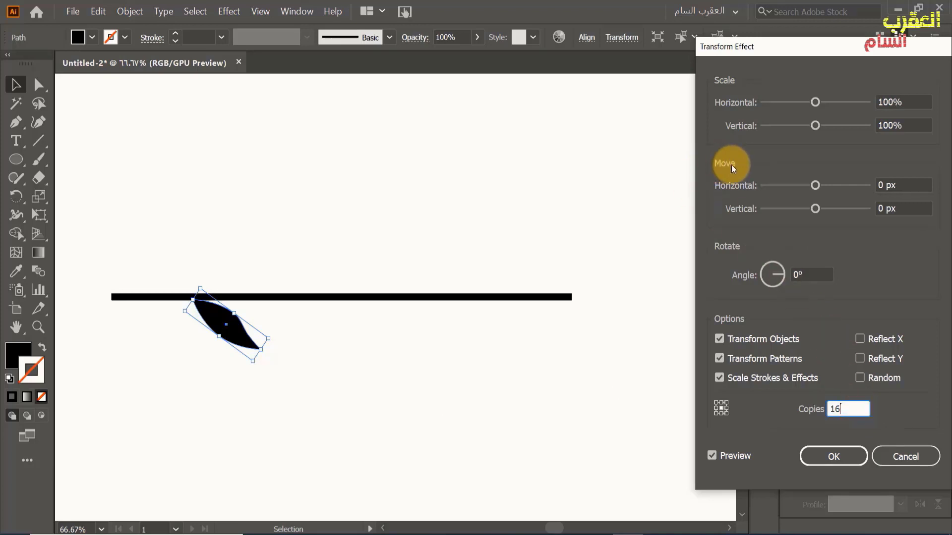
# Set the Transform effect's horizontal move to 36 px.
pyautogui.moveTo(815, 186); pyautogui.dragTo(874, 185)
pyautogui.click(885, 181)
pyautogui.press('Up')
pyautogui.press('Up')
pyautogui.press('Up')
pyautogui.press('Up')
pyautogui.press('Up')
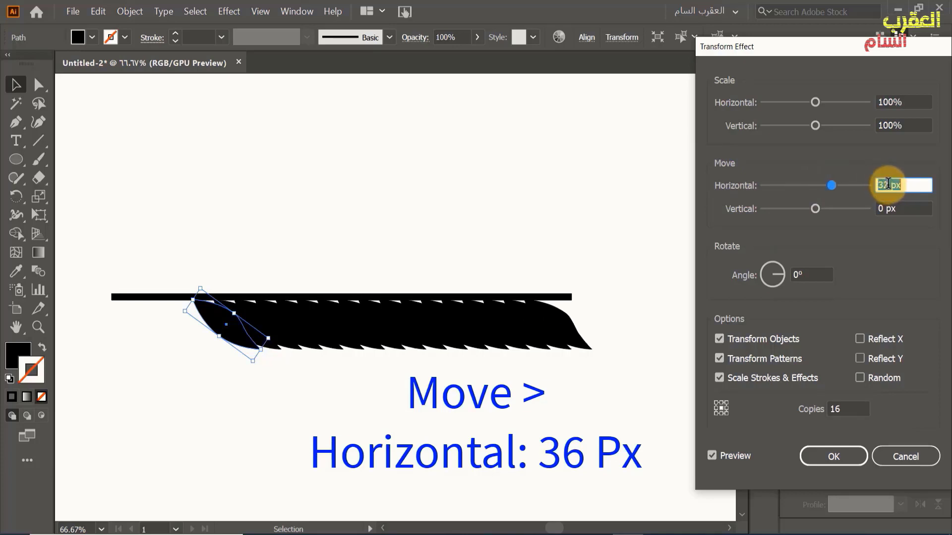
pyautogui.press('Up')
pyautogui.press('Up')
pyautogui.press('Up')
pyautogui.press('Up')
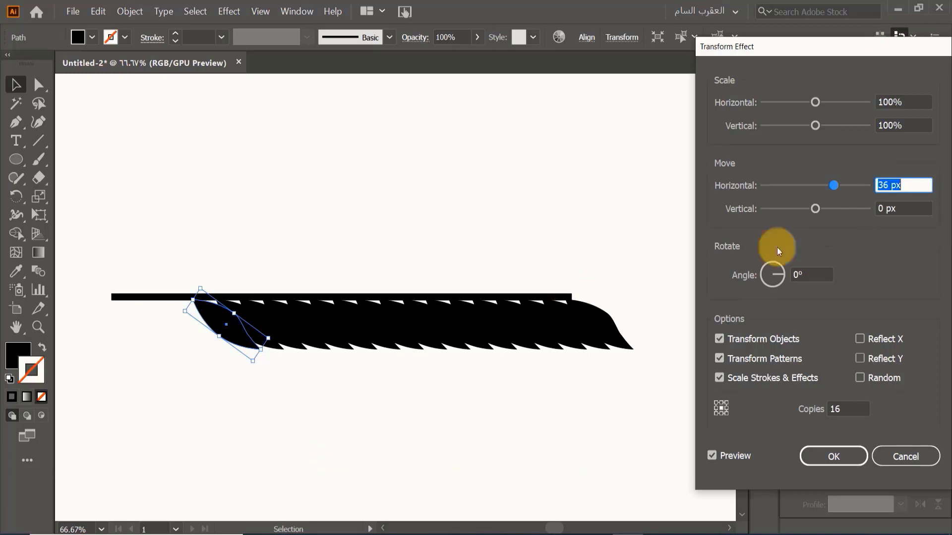
# Turn on Reflect Y in the Transform effect and set the vertical move to -81 px.
pyautogui.click(861, 358)
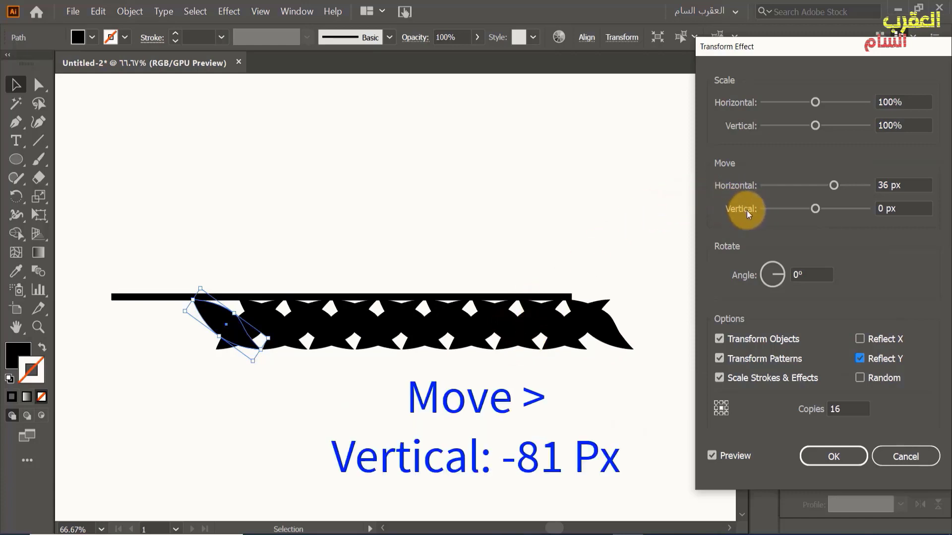
pyautogui.doubleClick(880, 209)
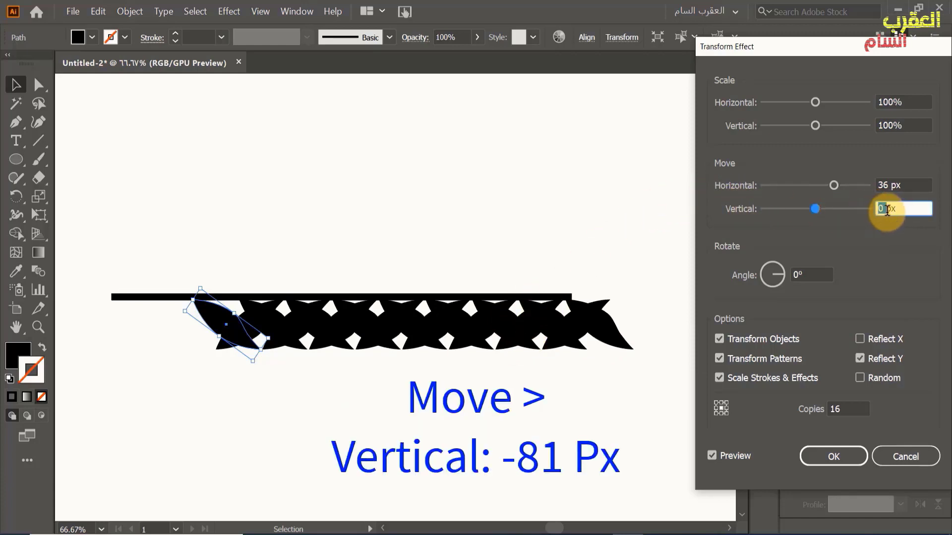
pyautogui.write('-81')
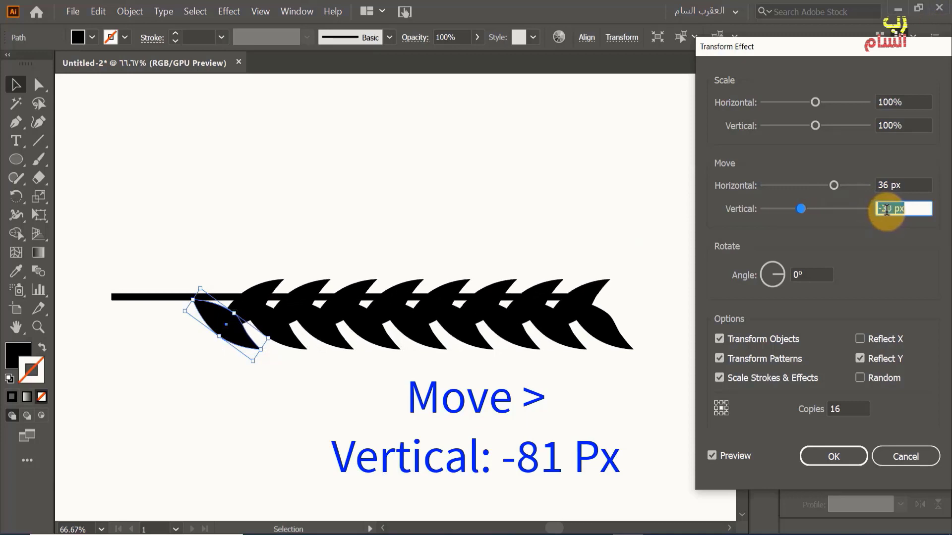
pyautogui.press('Down')
pyautogui.press('Down')
pyautogui.press('Down')
pyautogui.press('Down')
pyautogui.press('Down')
pyautogui.press('Down')
pyautogui.press('Down')
pyautogui.press('Down')
pyautogui.press('Down')
pyautogui.press('Down')
pyautogui.press('Down')
pyautogui.press('Down')
pyautogui.press('Down')
pyautogui.press('Down')
pyautogui.press('Down')
pyautogui.press('Down')
pyautogui.press('Down')
pyautogui.press('Down')
pyautogui.press('Down')
pyautogui.press('Down')
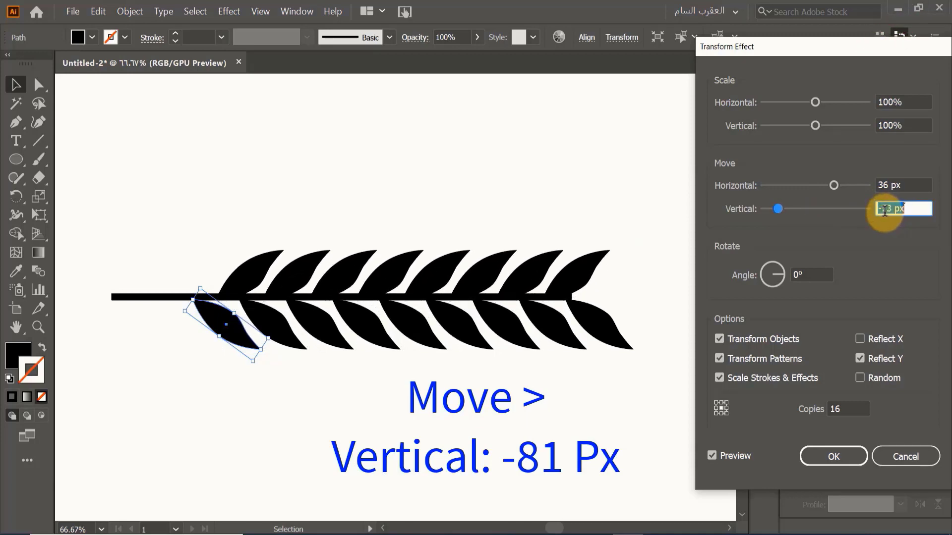
pyautogui.press('Down')
pyautogui.press('Down')
pyautogui.press('Down')
pyautogui.press('Down')
pyautogui.press('Down')
pyautogui.press('Down')
pyautogui.press('Down')
pyautogui.press('Down')
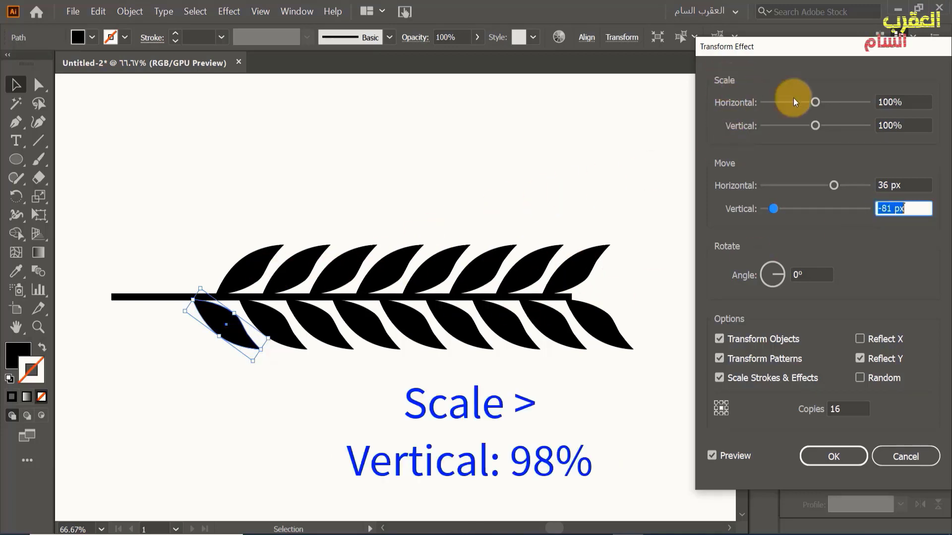
# Set the effect's vertical scale to 98%, keep the horizontal scale at 100%, and apply the effect.
pyautogui.click(887, 126)
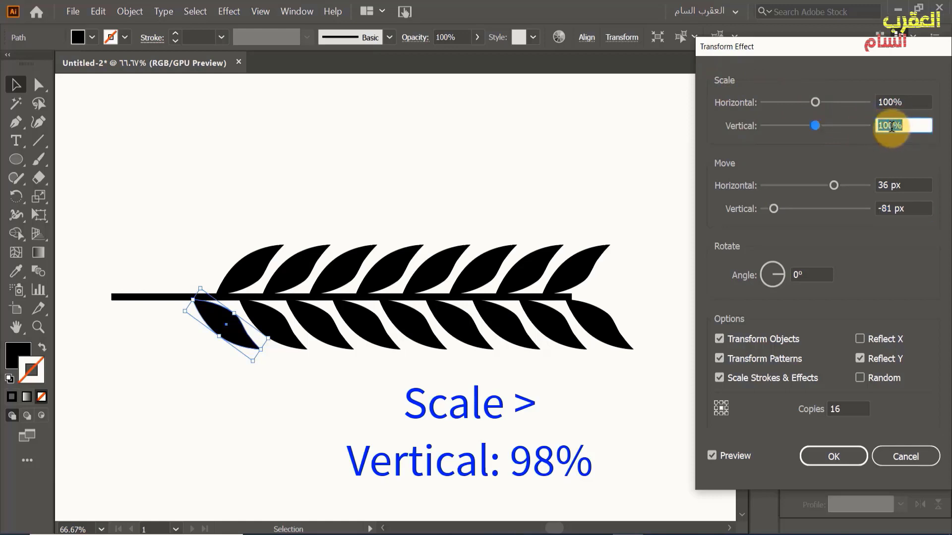
pyautogui.press('Down')
pyautogui.press('Down')
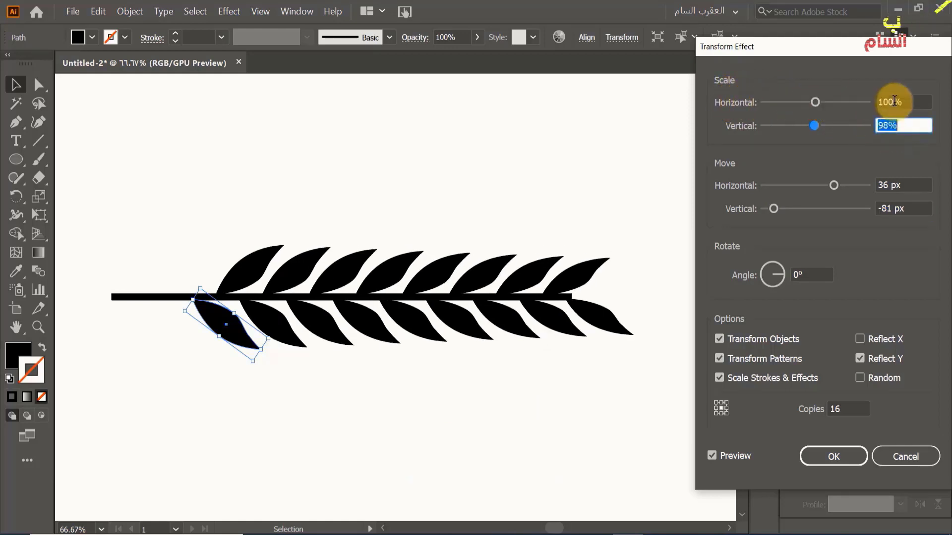
pyautogui.click(894, 101)
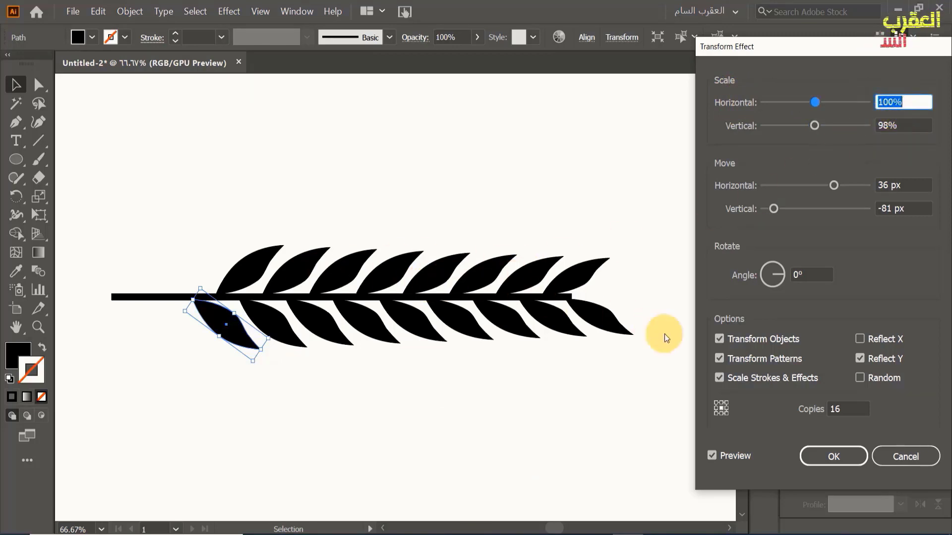
pyautogui.click(833, 456)
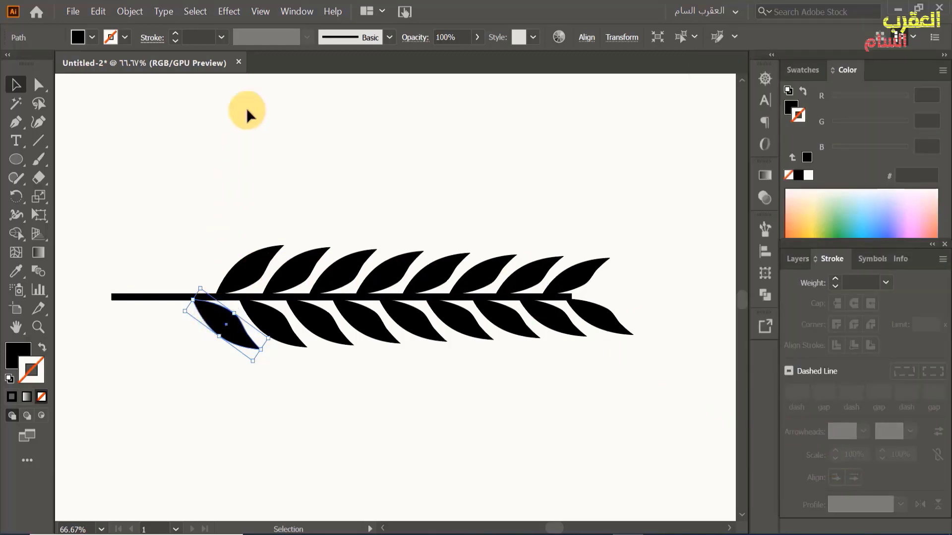
# Expand the appearance of the repeated leaves, ungroup them twice into separate paths, and deselect them.
pyautogui.click(129, 11)
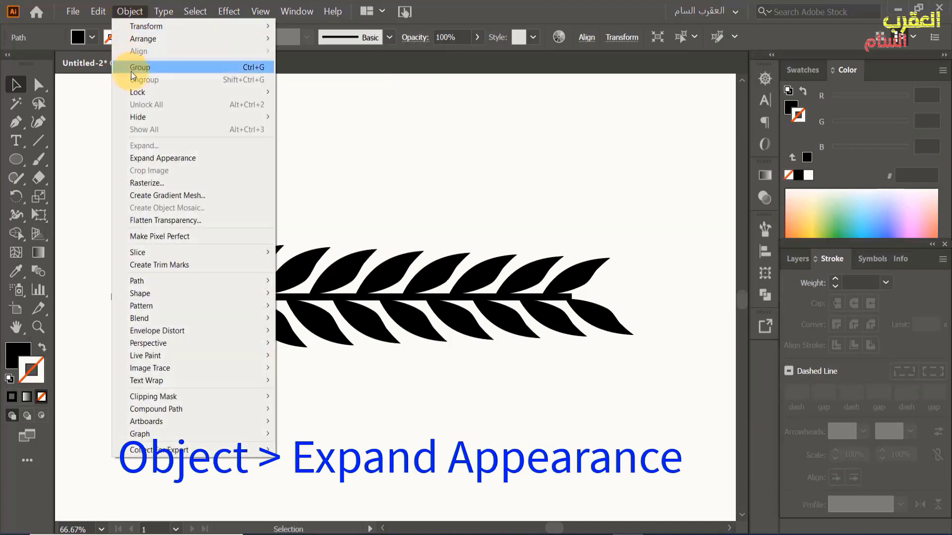
pyautogui.click(156, 160)
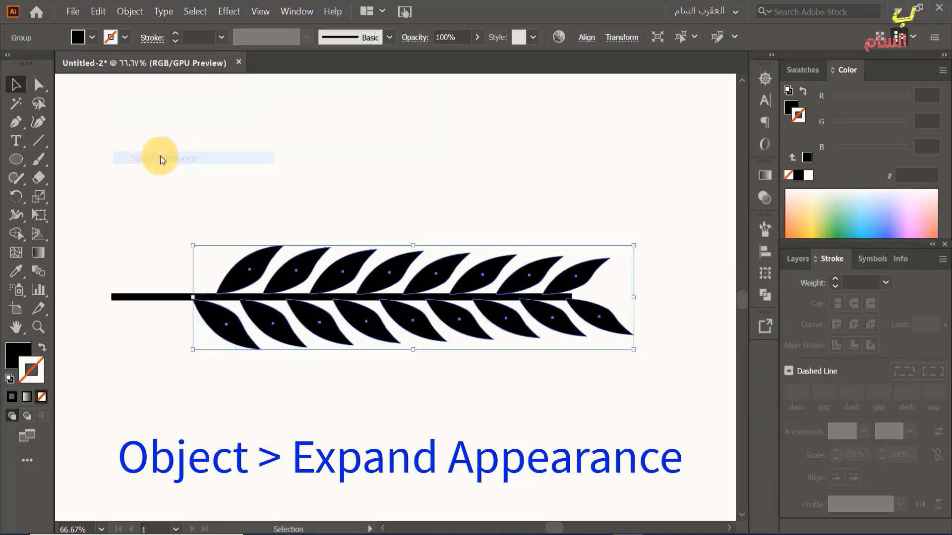
pyautogui.click(130, 11)
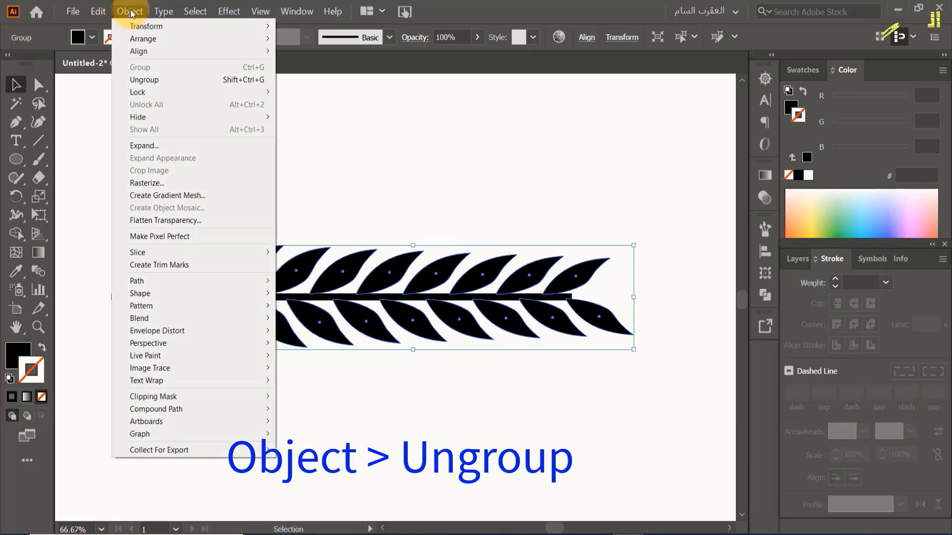
pyautogui.click(151, 81)
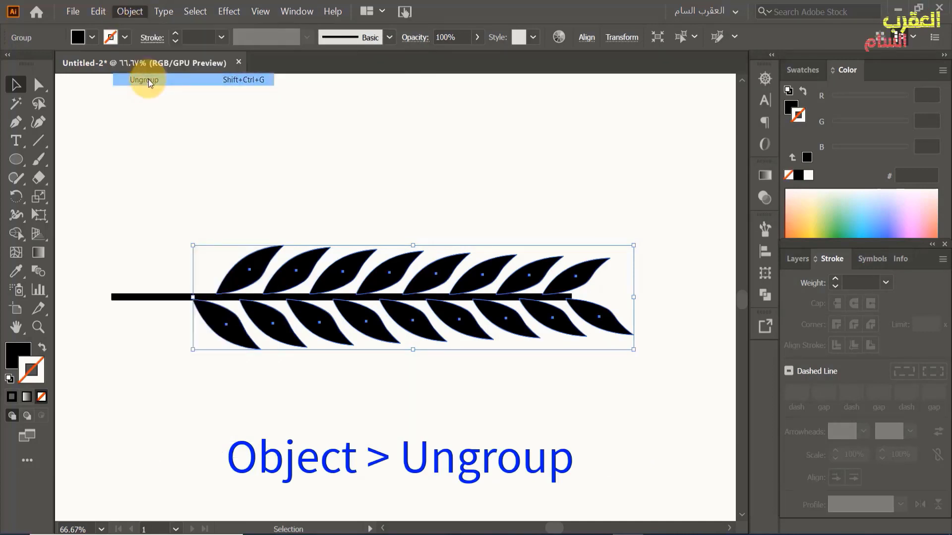
pyautogui.click(130, 11)
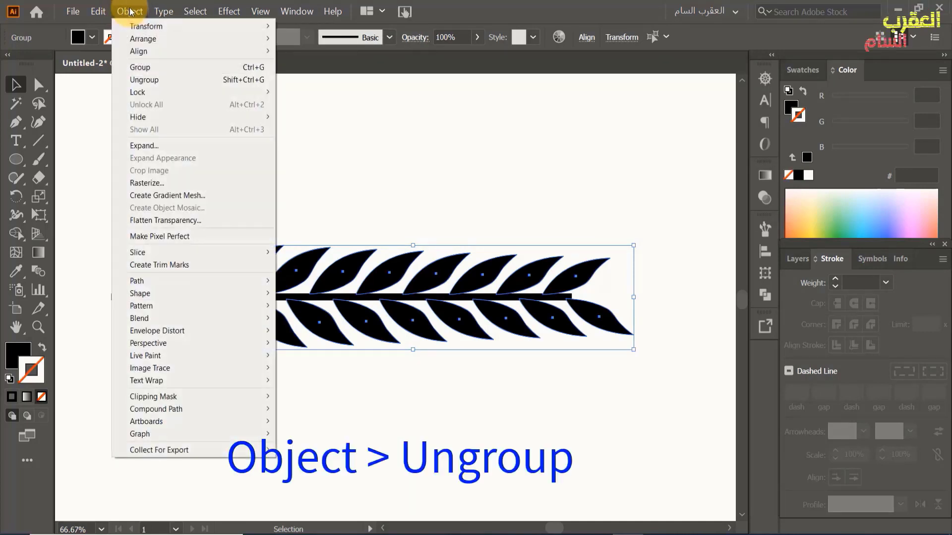
pyautogui.click(152, 80)
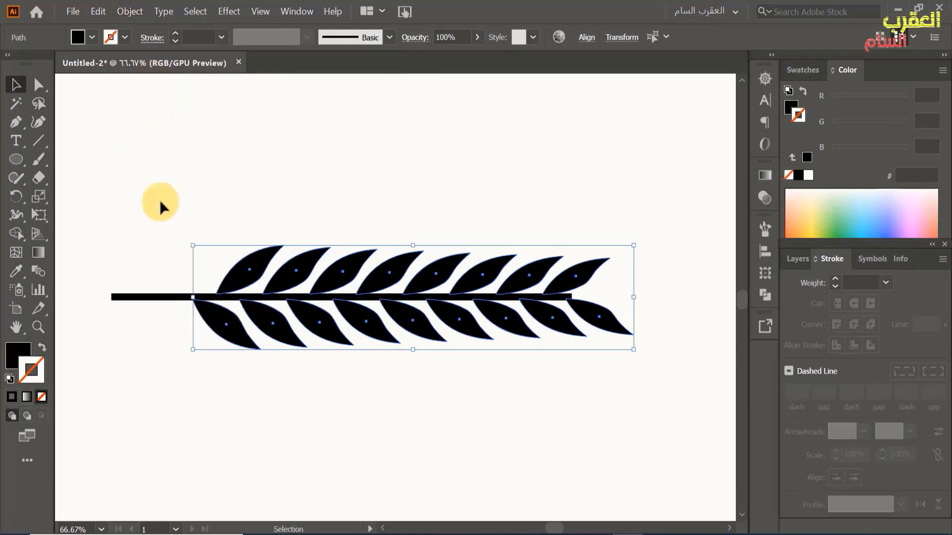
pyautogui.click(334, 210)
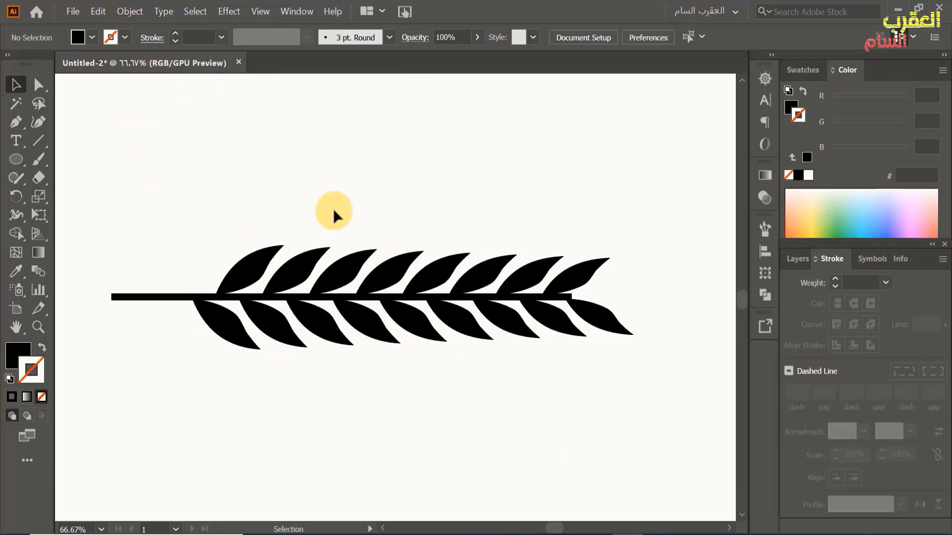
# Move the last lower leaf beyond the stem's right end and rotate it to point roughly along the stem.
pyautogui.click(38, 327)
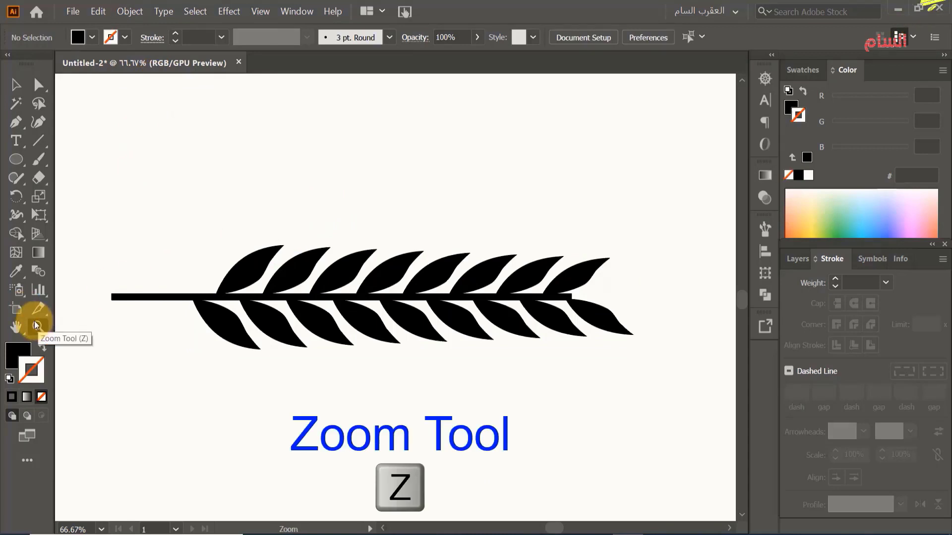
pyautogui.click(665, 287)
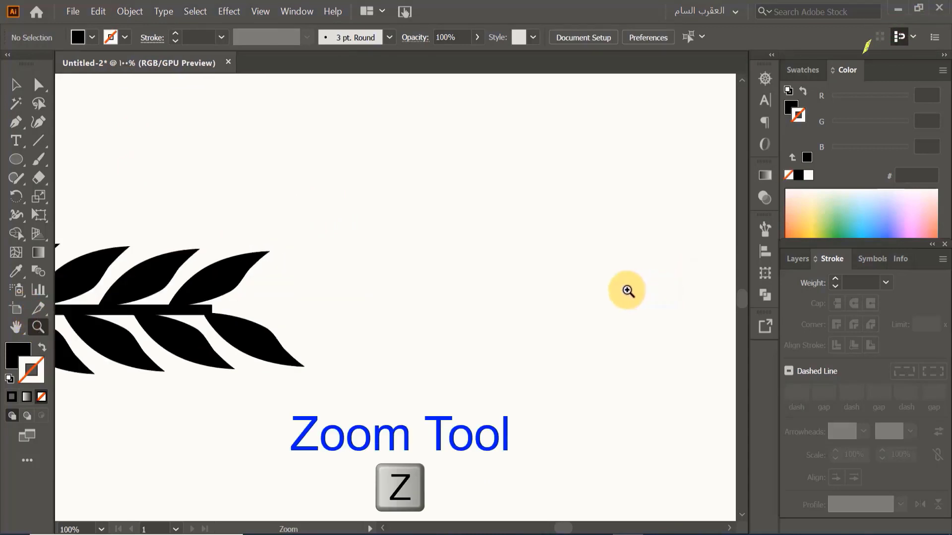
pyautogui.moveTo(375, 302); pyautogui.dragTo(579, 293)
pyautogui.press('v')
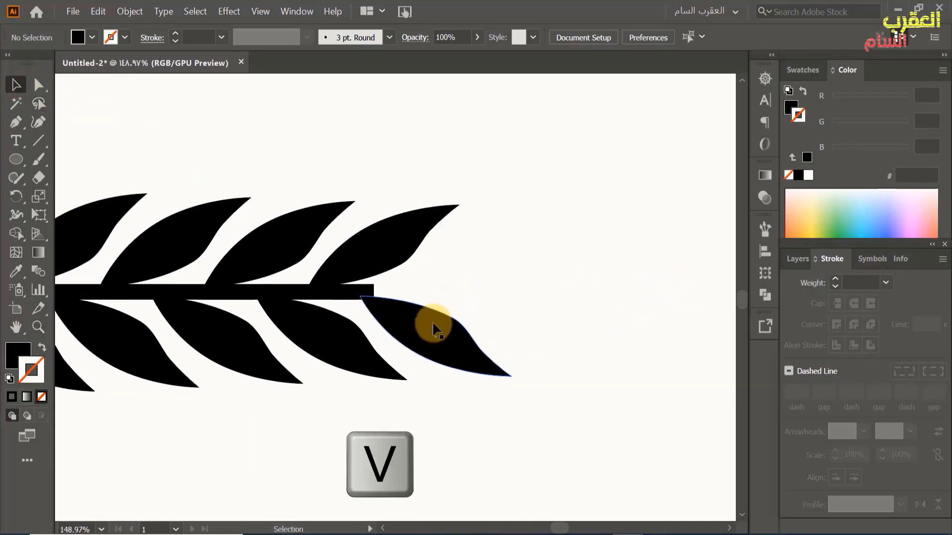
pyautogui.click(417, 323)
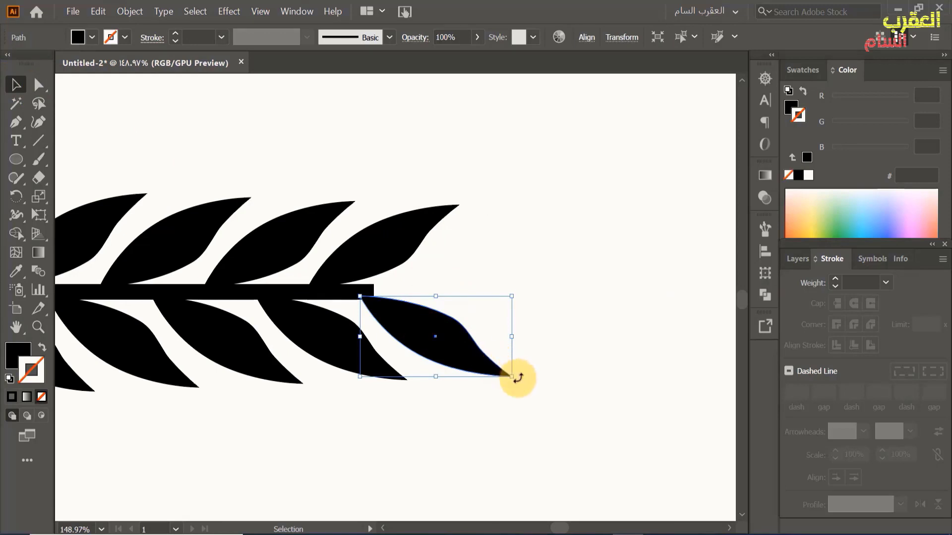
pyautogui.moveTo(518, 383); pyautogui.dragTo(531, 356)
pyautogui.moveTo(439, 316); pyautogui.dragTo(471, 302)
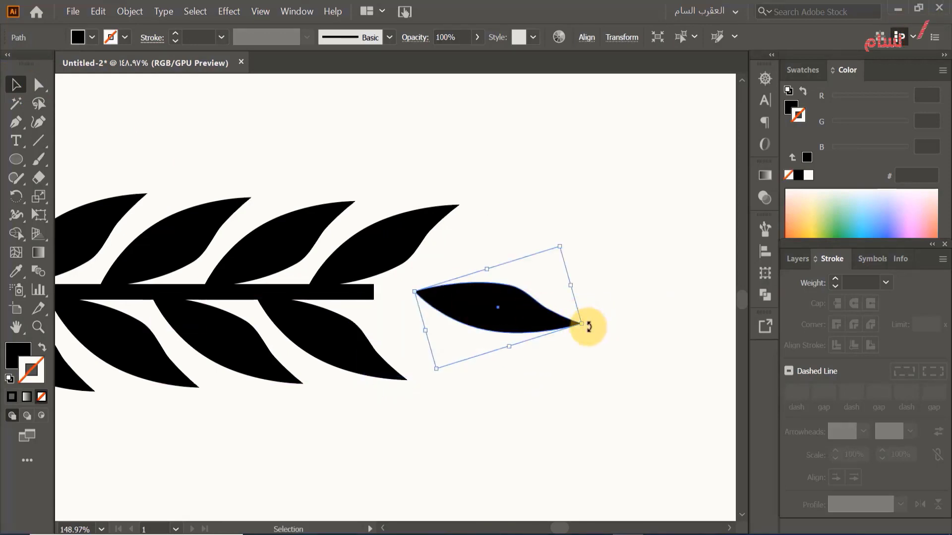
pyautogui.moveTo(588, 327); pyautogui.dragTo(590, 302)
pyautogui.moveTo(474, 299); pyautogui.dragTo(479, 293)
pyautogui.moveTo(473, 291); pyautogui.dragTo(479, 284)
# Stretch the stem line to the right until its end meets the base of the tip leaf.
pyautogui.click(373, 296)
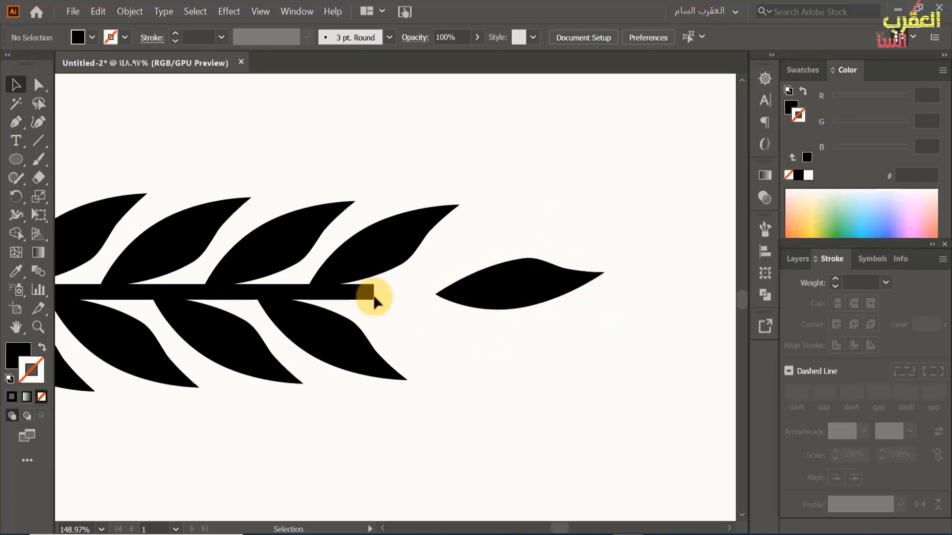
pyautogui.click(367, 296)
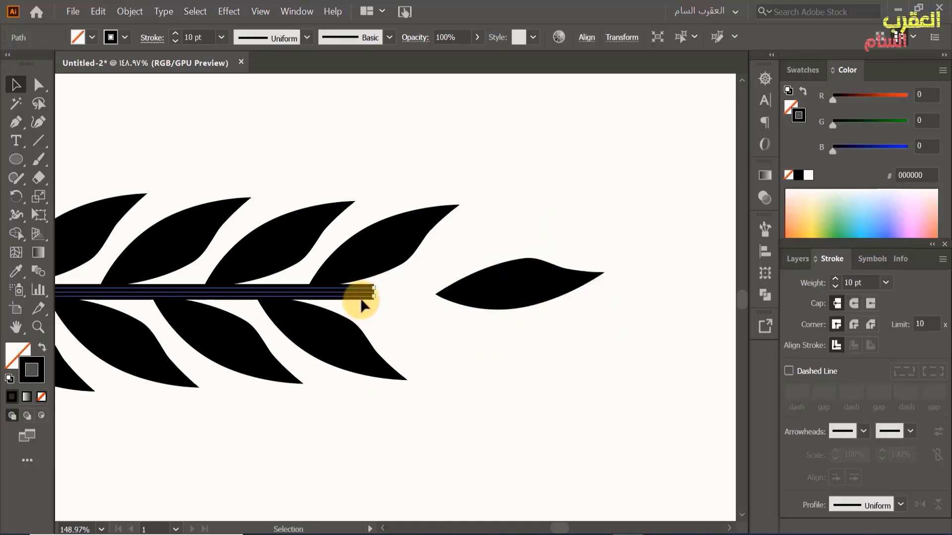
pyautogui.keyDown('alt'); pyautogui.scroll(-4, 361, 299); pyautogui.keyUp('alt')
pyautogui.moveTo(354, 348); pyautogui.dragTo(440, 329)
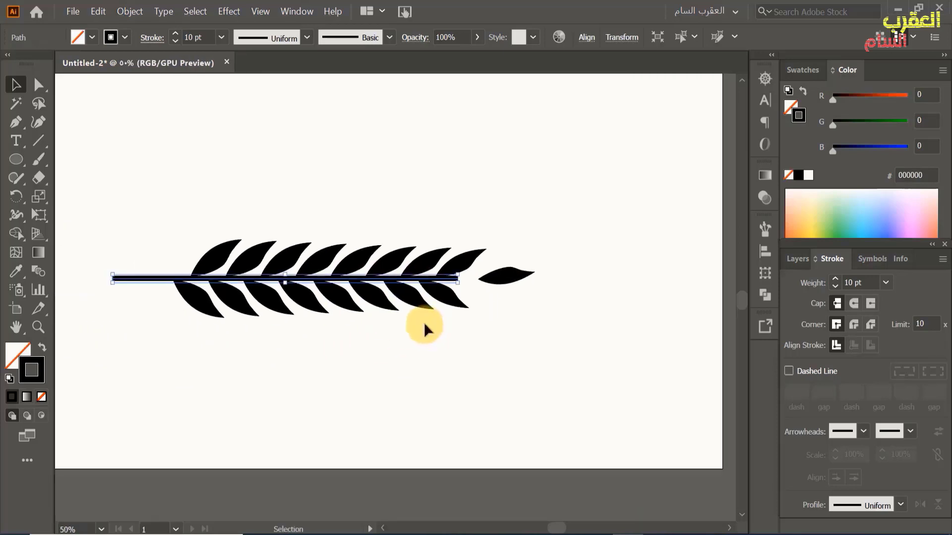
pyautogui.keyDown('alt'); pyautogui.scroll(2, 454, 284); pyautogui.keyUp('alt')
pyautogui.moveTo(451, 278); pyautogui.dragTo(509, 274)
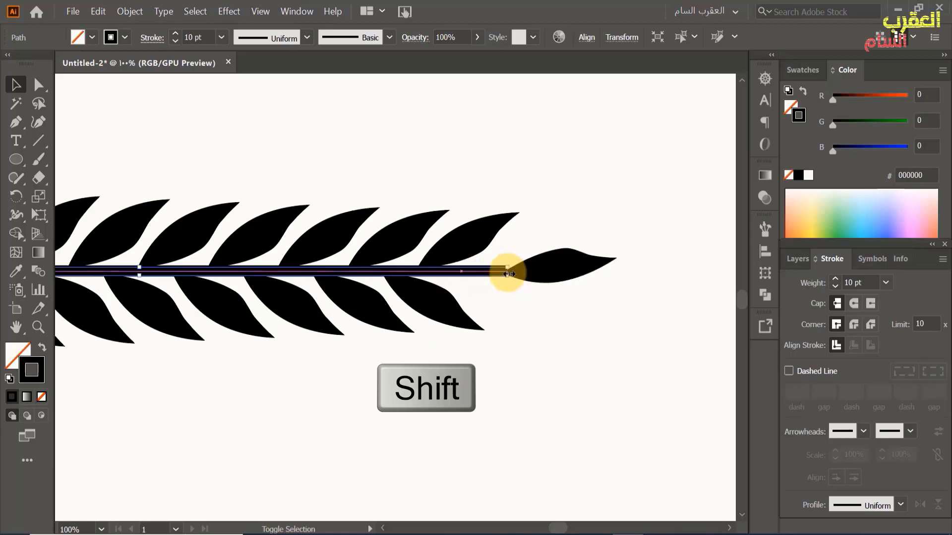
# Scale the tip leaf down slightly and place its base over the end of the stem.
pyautogui.click(540, 261)
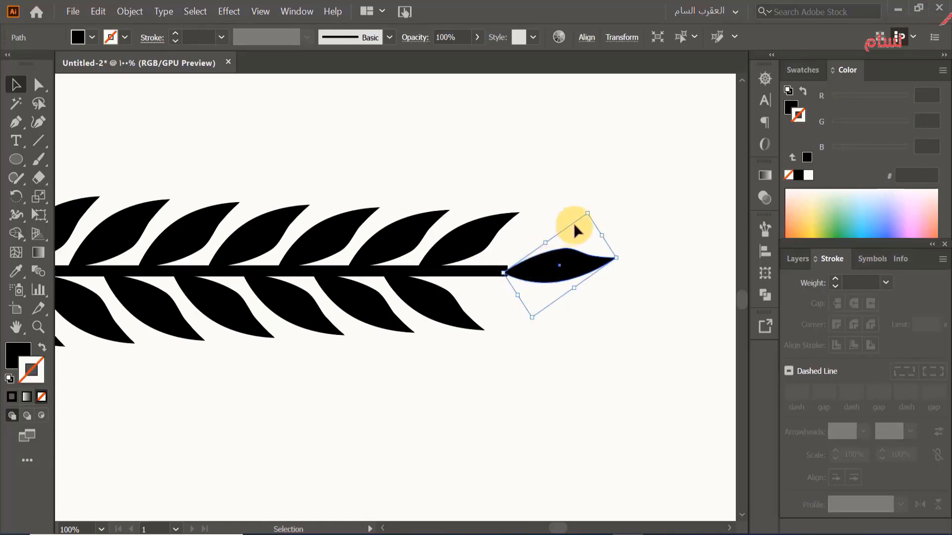
pyautogui.moveTo(573, 223)
pyautogui.mouseDown()
pyautogui.moveTo(585, 217)
pyautogui.moveTo(581, 225)
pyautogui.mouseUp()
pyautogui.moveTo(609, 263); pyautogui.dragTo(544, 262)
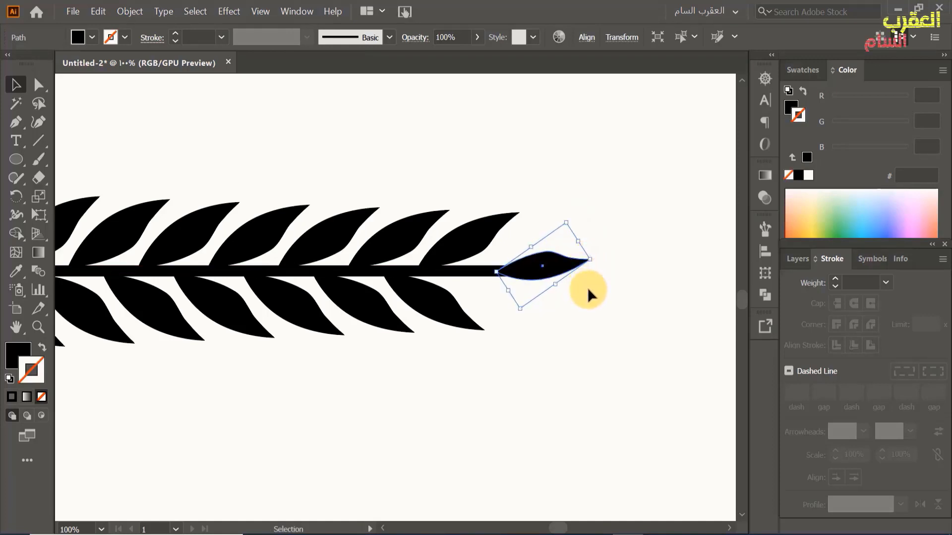
pyautogui.click(564, 308)
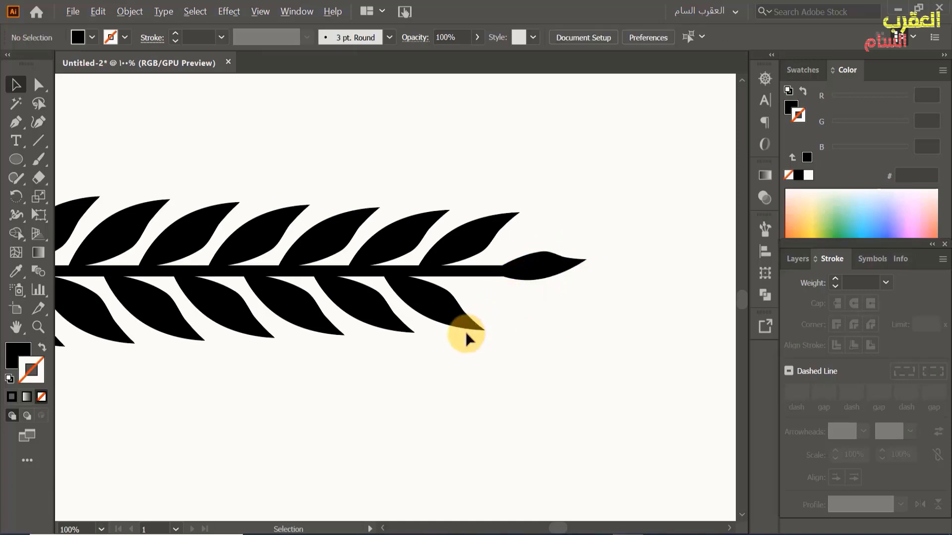
# Select the whole branch and move it up and to the right on the artboard.
pyautogui.scroll(-2, 463, 332)
pyautogui.moveTo(321, 315); pyautogui.dragTo(326, 353)
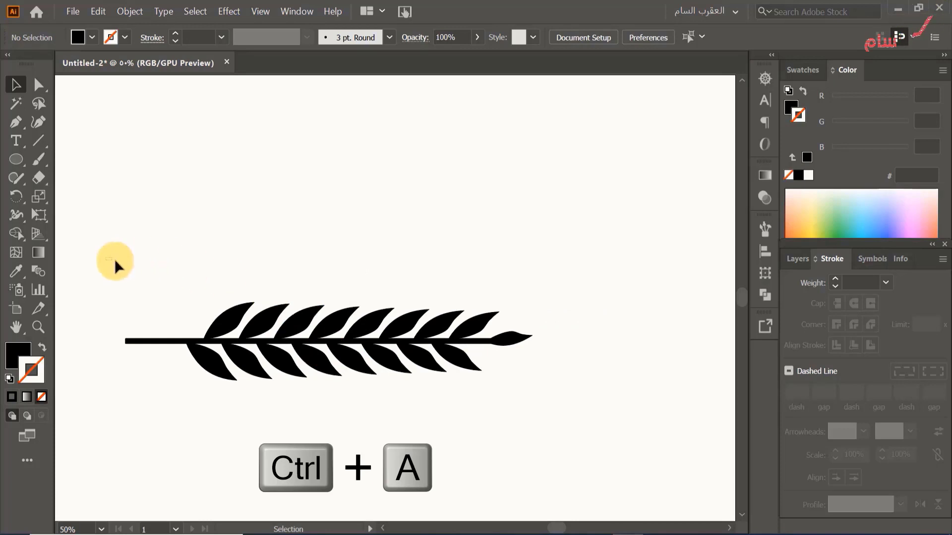
pyautogui.moveTo(530, 410); pyautogui.dragTo(531, 409)
pyautogui.moveTo(351, 327); pyautogui.dragTo(410, 252)
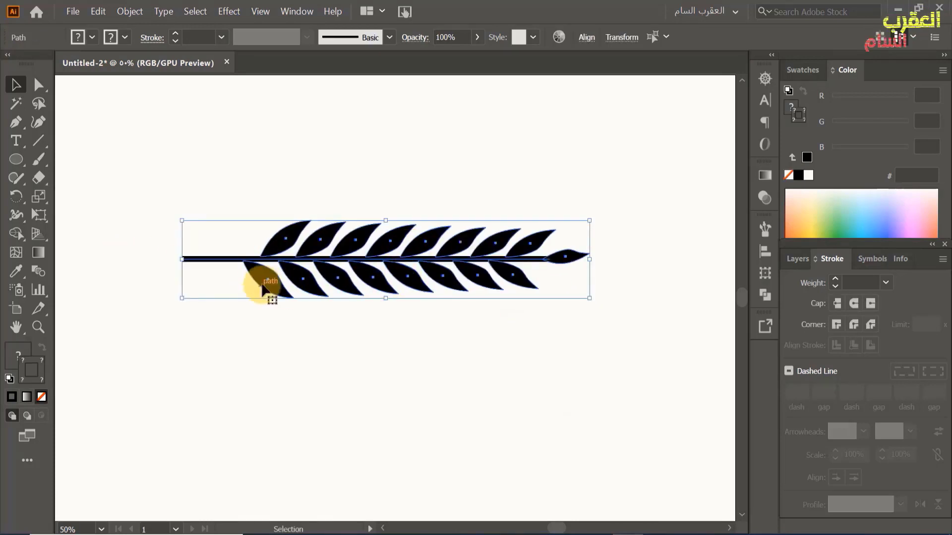
# Delete the first leaf on the lower left side of the stem.
pyautogui.click(266, 328)
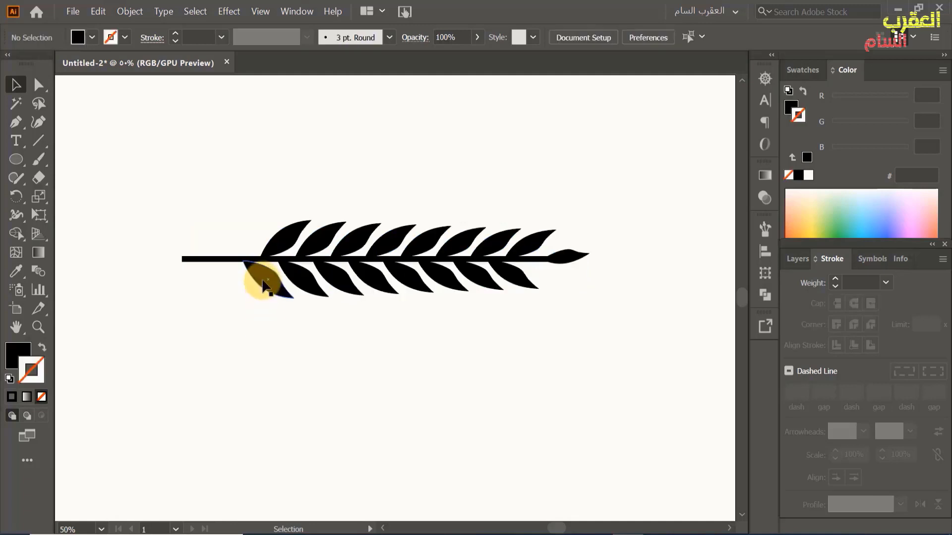
pyautogui.click(253, 277)
pyautogui.press('Delete')
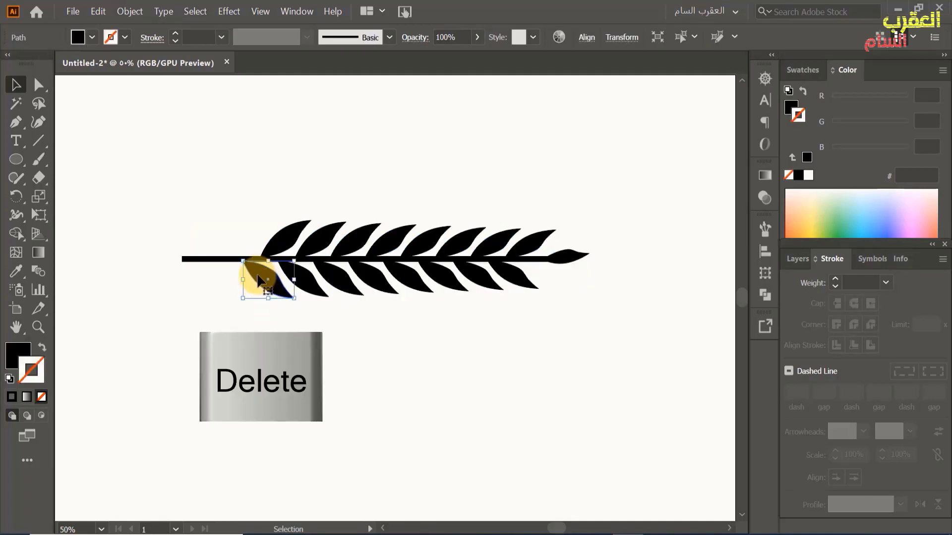
# Apply the tapered triangular width profile to the stem line so it narrows toward the tip leaf.
pyautogui.click(223, 263)
pyautogui.hotkey('ctrl', '=')
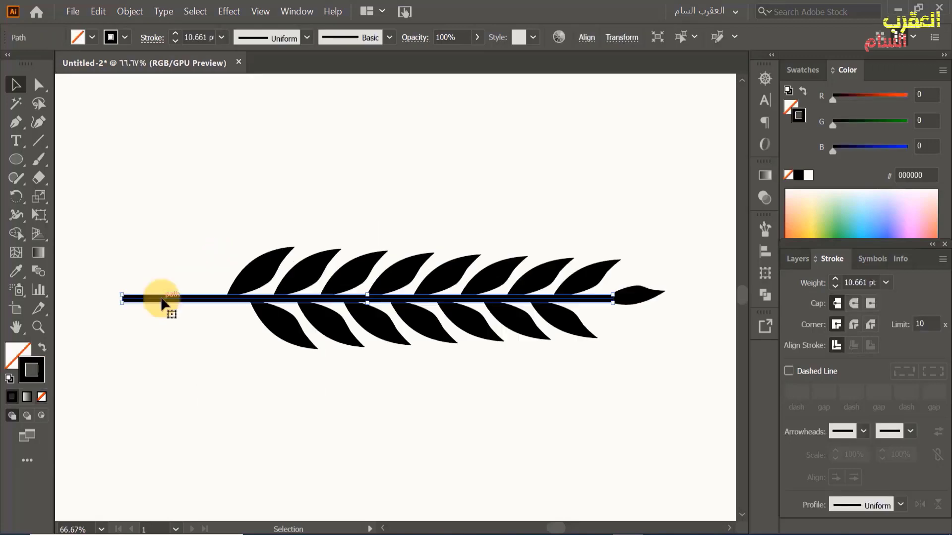
pyautogui.click(306, 37)
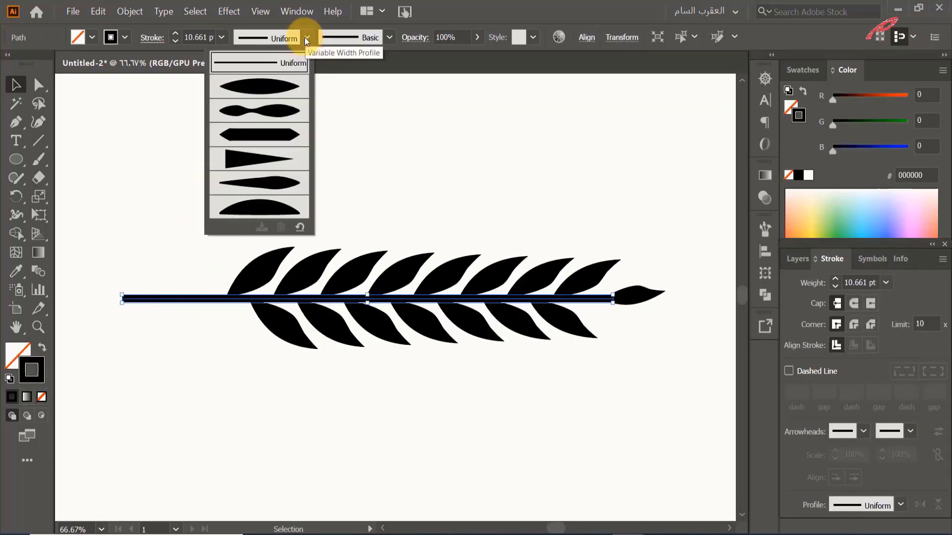
pyautogui.click(257, 160)
pyautogui.click(234, 347)
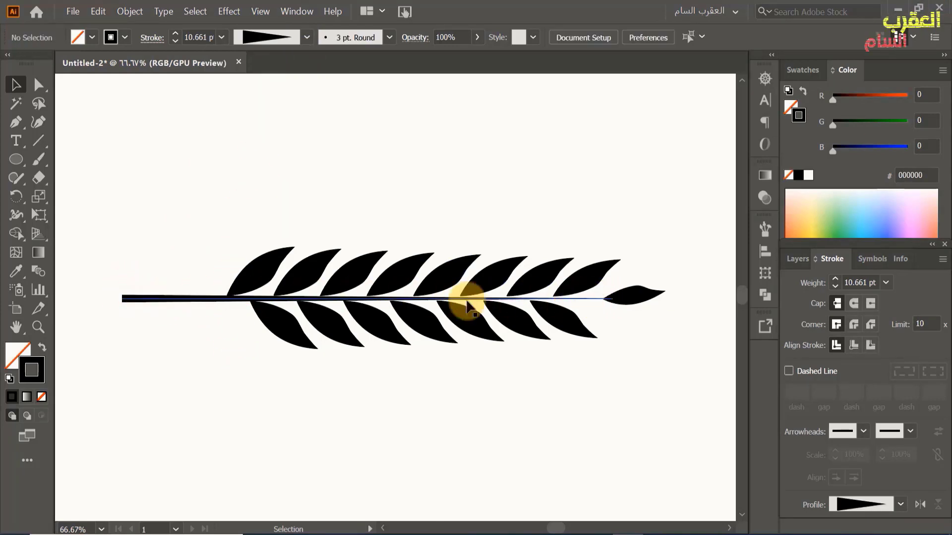
# Use the Width tool to swell the stem at the bases of the first leaves and narrow it between them.
pyautogui.click(179, 301)
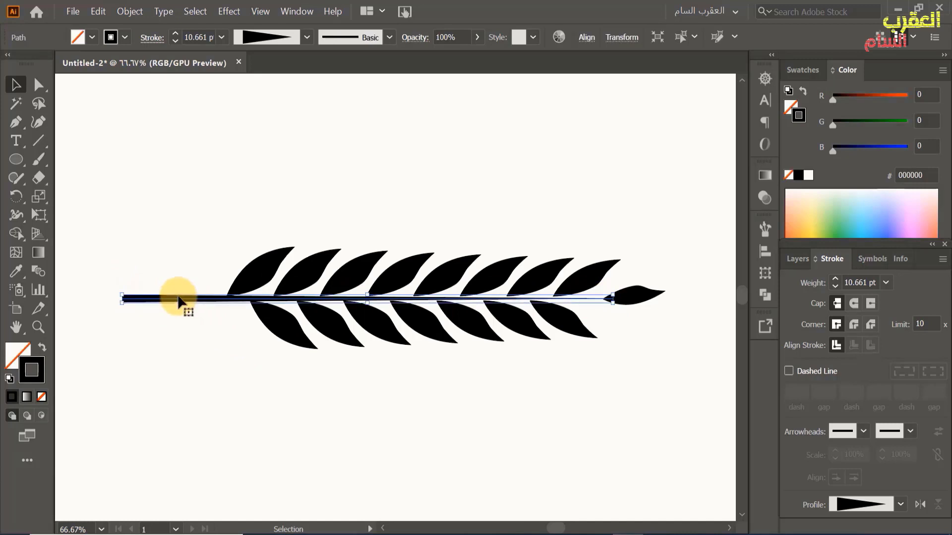
pyautogui.scroll(3, 246, 354)
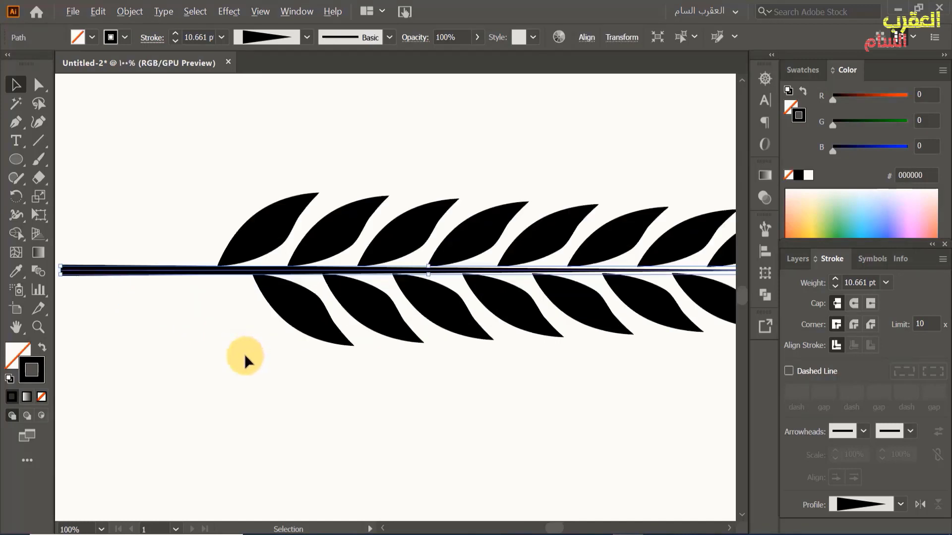
pyautogui.moveTo(259, 338); pyautogui.dragTo(425, 421)
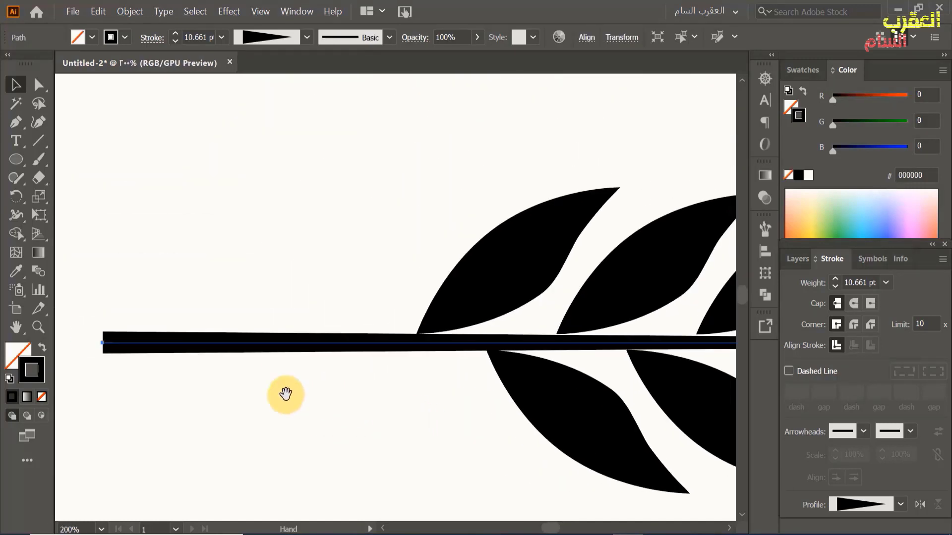
pyautogui.moveTo(285, 395); pyautogui.dragTo(205, 387)
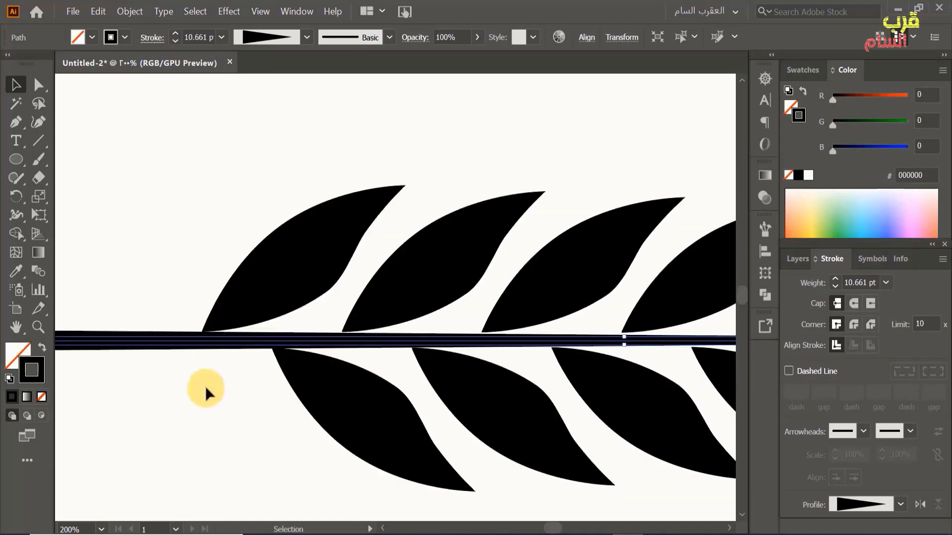
pyautogui.click(17, 214)
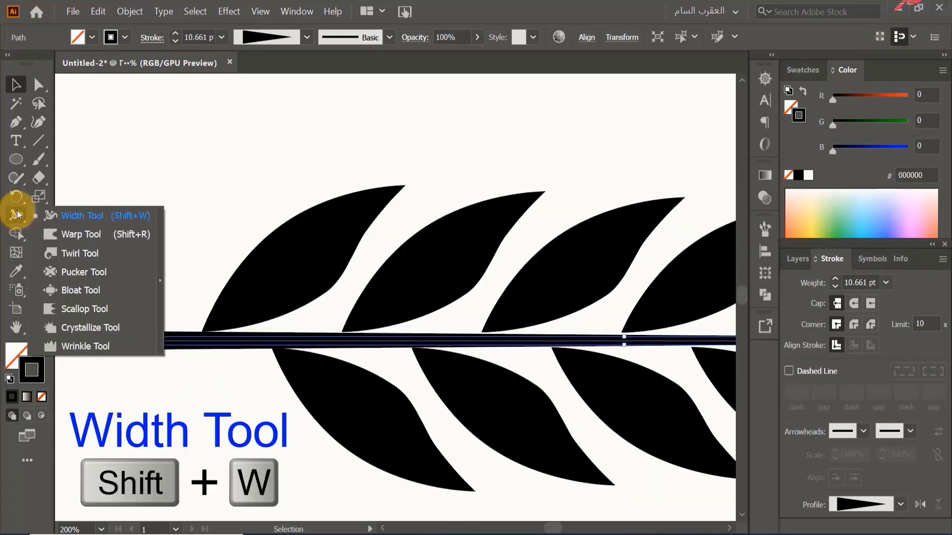
pyautogui.click(82, 217)
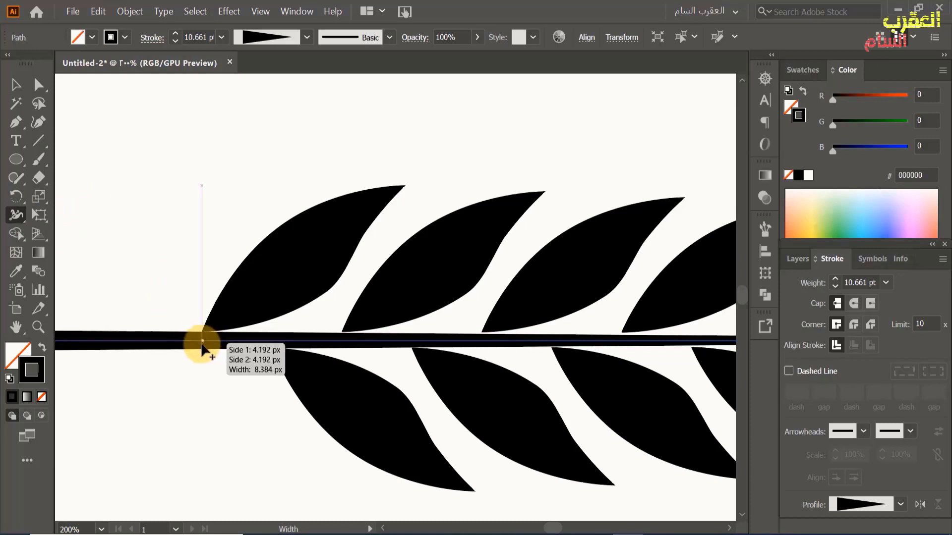
pyautogui.moveTo(200, 347); pyautogui.dragTo(388, 348)
pyautogui.moveTo(412, 341); pyautogui.dragTo(410, 352)
pyautogui.moveTo(462, 341); pyautogui.dragTo(464, 348)
pyautogui.moveTo(483, 341); pyautogui.dragTo(588, 344)
# Continue alternating thicker and thinner width points along the stem at the middle leaf bases.
pyautogui.press('space')
pyautogui.moveTo(630, 335); pyautogui.dragTo(335, 327)
pyautogui.moveTo(329, 334); pyautogui.dragTo(368, 341)
pyautogui.moveTo(396, 334); pyautogui.dragTo(440, 341)
pyautogui.moveTo(467, 334)
pyautogui.mouseDown()
pyautogui.moveTo(466, 344)
pyautogui.moveTo(343, 318)
pyautogui.moveTo(468, 325)
pyautogui.mouseUp()
pyautogui.press('space')
pyautogui.moveTo(514, 316); pyautogui.dragTo(513, 322)
pyautogui.moveTo(538, 317); pyautogui.dragTo(537, 314)
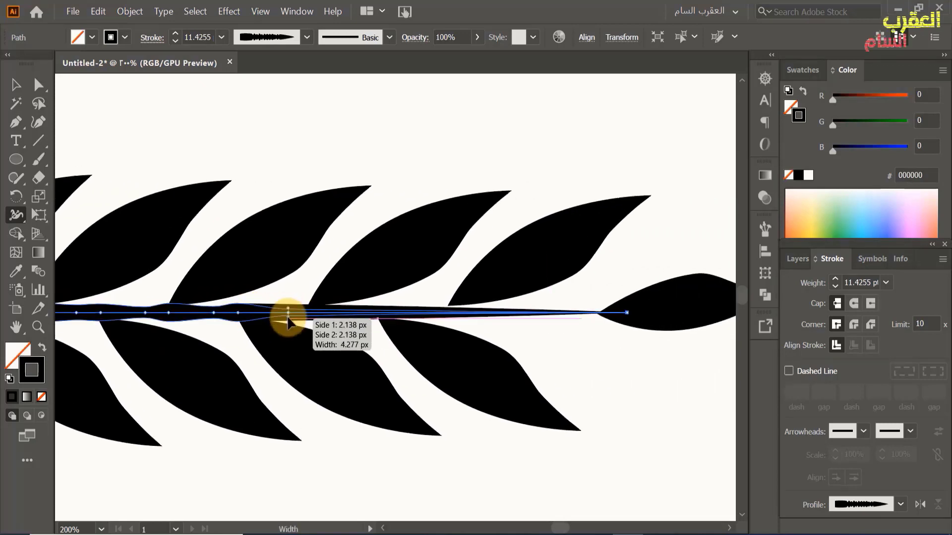
# Add the same thick and thin width variations to the stem at the last leaves before the tip leaf.
pyautogui.moveTo(308, 318); pyautogui.dragTo(350, 320)
pyautogui.moveTo(376, 314); pyautogui.dragTo(377, 322)
pyautogui.moveTo(418, 314); pyautogui.dragTo(417, 317)
pyautogui.moveTo(450, 314); pyautogui.dragTo(492, 318)
pyautogui.moveTo(597, 313); pyautogui.dragTo(622, 325)
# Flare the free base end of the stem to a maximum width of about 21 pt with the Width tool.
pyautogui.moveTo(307, 291); pyautogui.dragTo(651, 308)
pyautogui.moveTo(357, 314); pyautogui.dragTo(411, 314)
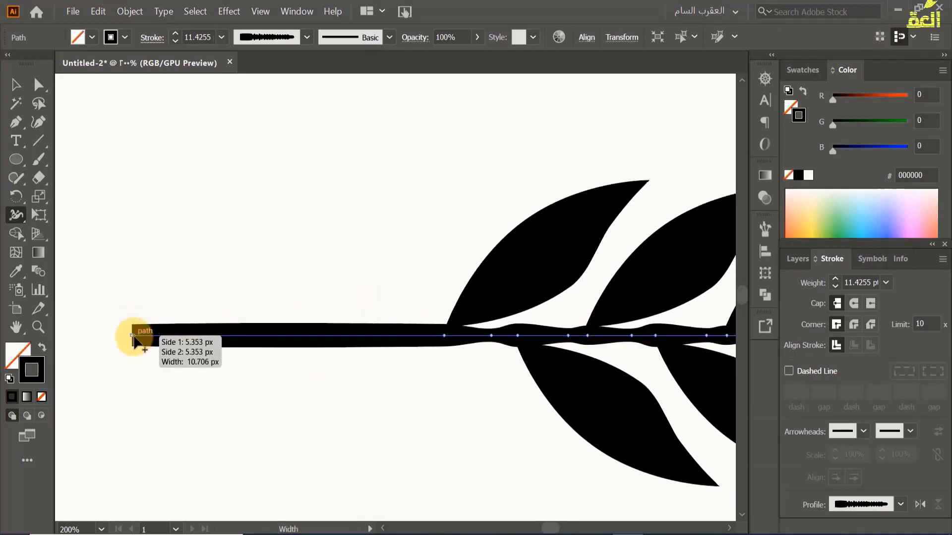
pyautogui.moveTo(132, 336); pyautogui.dragTo(127, 358)
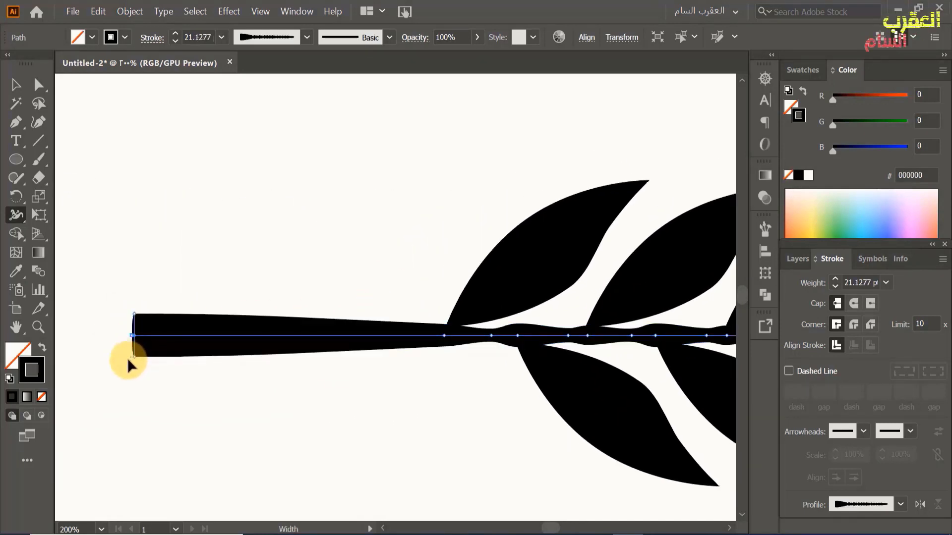
pyautogui.moveTo(294, 335); pyautogui.dragTo(137, 380)
pyautogui.scroll(-4, 141, 377)
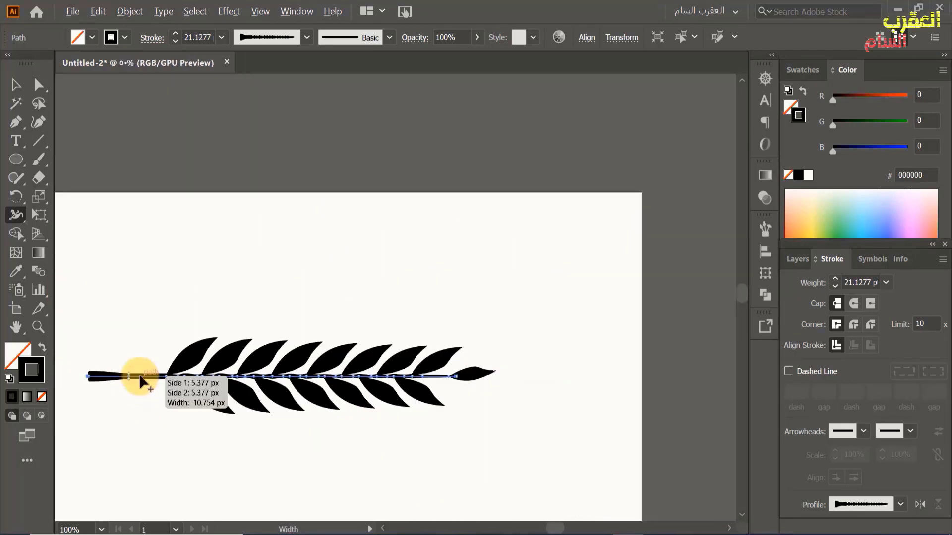
# Select the whole branch and examine the reshaped stem and leaves.
pyautogui.press('v')
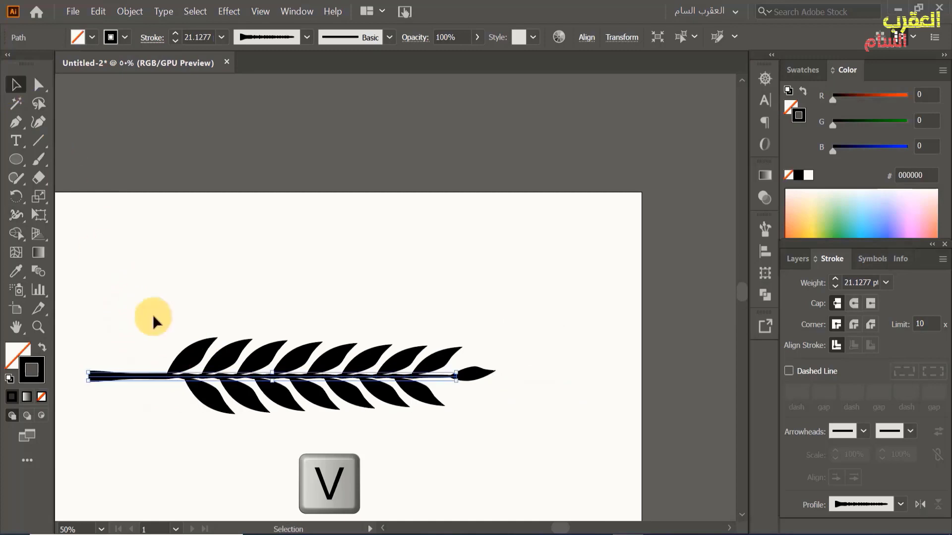
pyautogui.moveTo(132, 281); pyautogui.dragTo(518, 476)
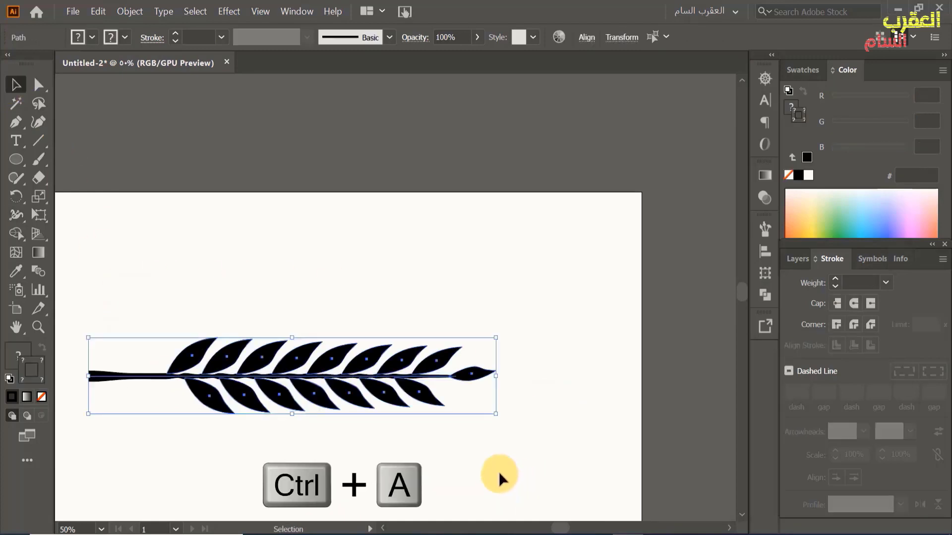
pyautogui.scroll(1, 499, 476)
pyautogui.scroll(2, 418, 435)
pyautogui.moveTo(336, 390); pyautogui.dragTo(478, 286)
pyautogui.scroll(-1, 504, 307)
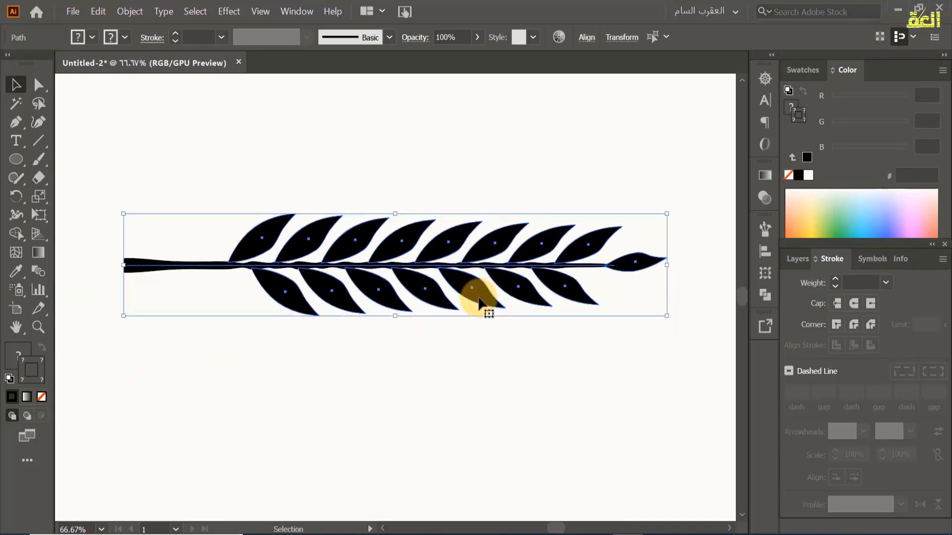
# Move the tip leaf slightly toward the stem so its base overlaps the stem's thin end.
pyautogui.click(577, 355)
pyautogui.click(656, 260)
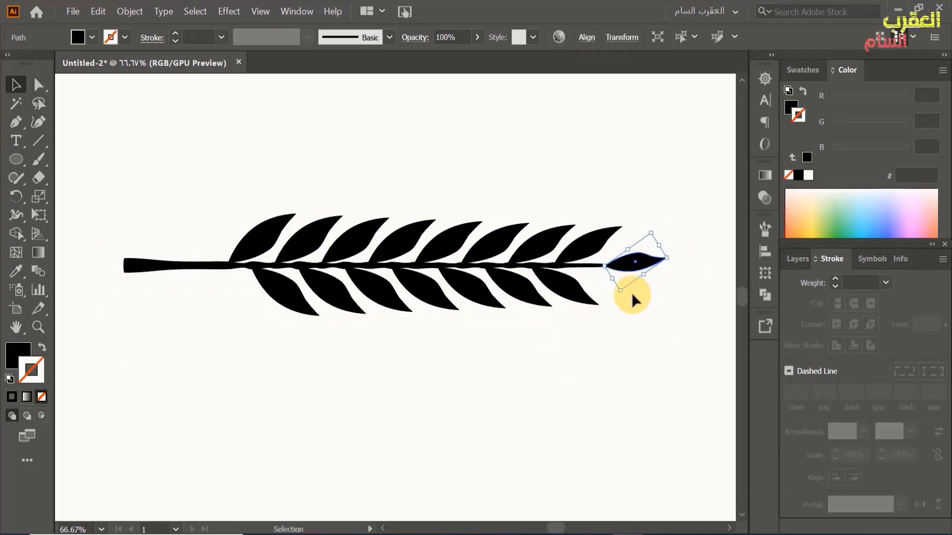
pyautogui.scroll(3, 602, 316)
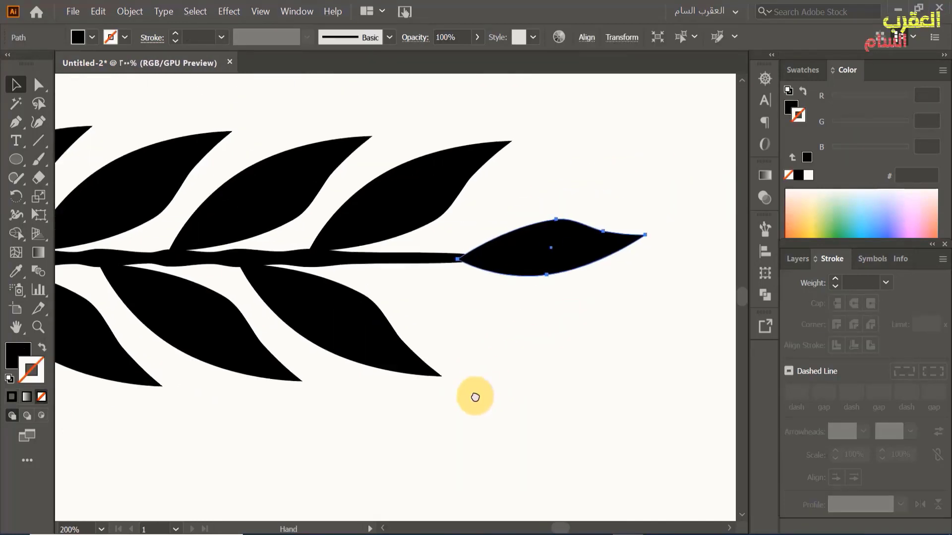
pyautogui.moveTo(534, 246); pyautogui.dragTo(512, 247)
pyautogui.click(521, 380)
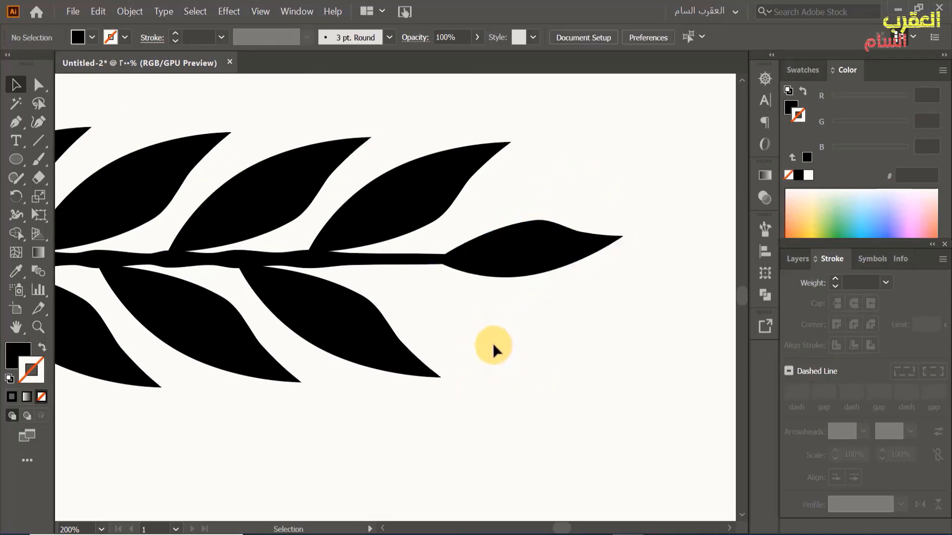
# Turn the whole branch artwork into a new brush of type Art Brush.
pyautogui.scroll(-4, 488, 345)
pyautogui.moveTo(438, 268); pyautogui.dragTo(384, 335)
pyautogui.moveTo(144, 147); pyautogui.dragTo(494, 363)
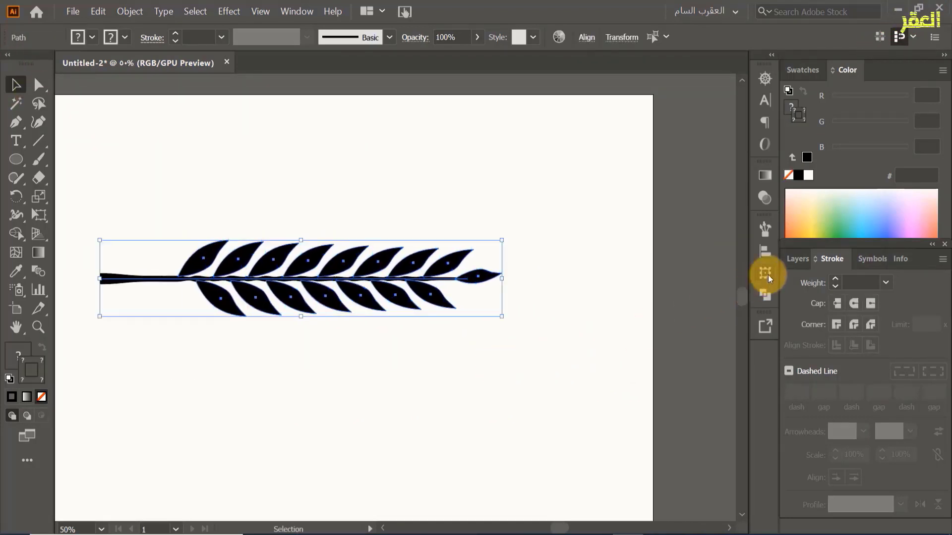
pyautogui.click(766, 230)
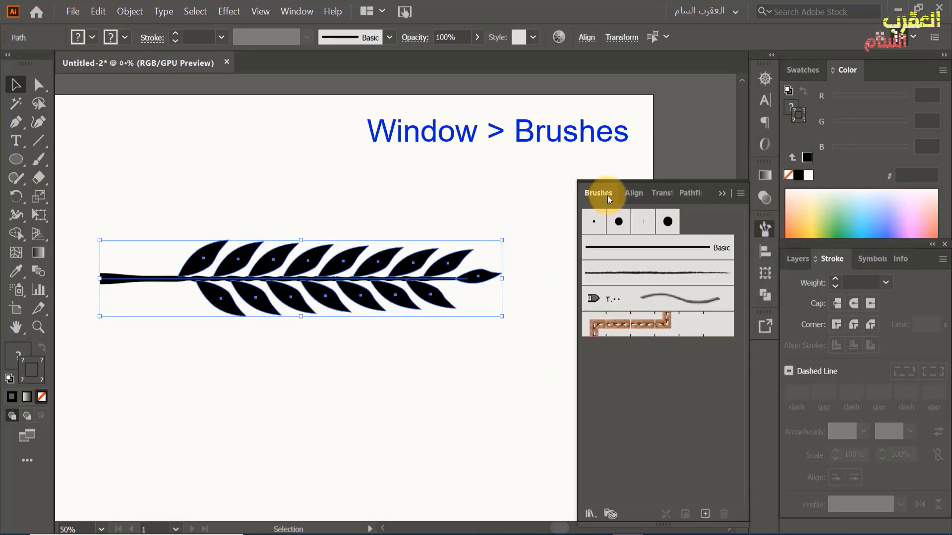
pyautogui.click(292, 11)
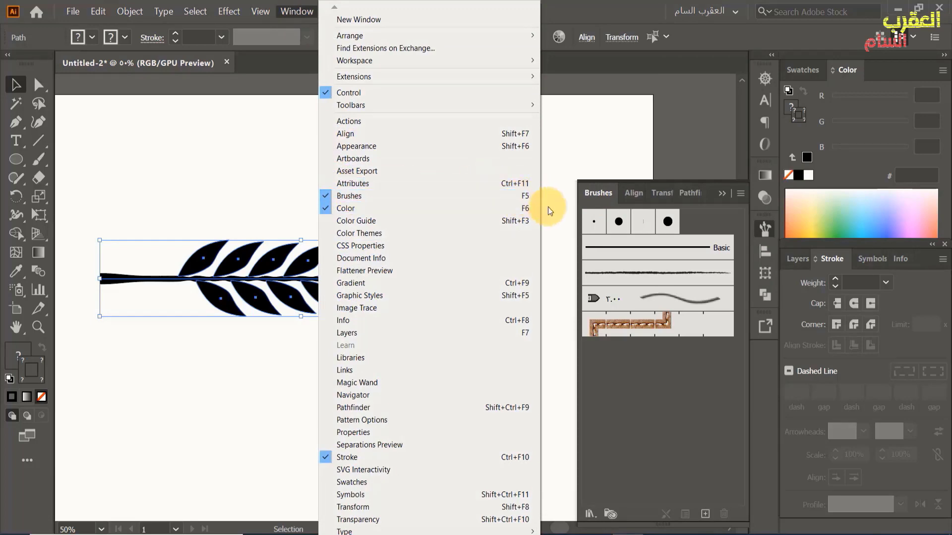
pyautogui.click(594, 201)
pyautogui.moveTo(369, 276)
pyautogui.mouseDown()
pyautogui.moveTo(373, 269)
pyautogui.moveTo(639, 398)
pyautogui.moveTo(671, 396)
pyautogui.mouseUp()
pyautogui.click(454, 299)
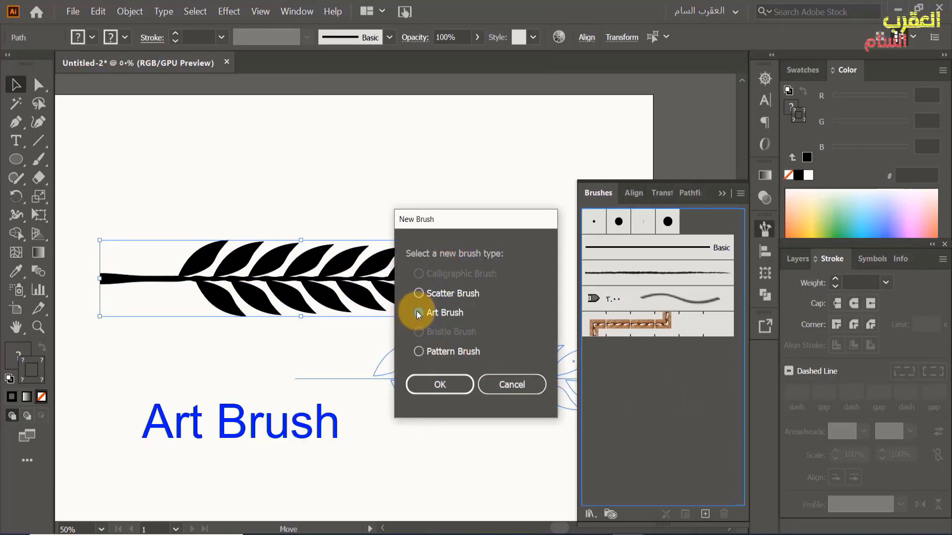
pyautogui.click(439, 385)
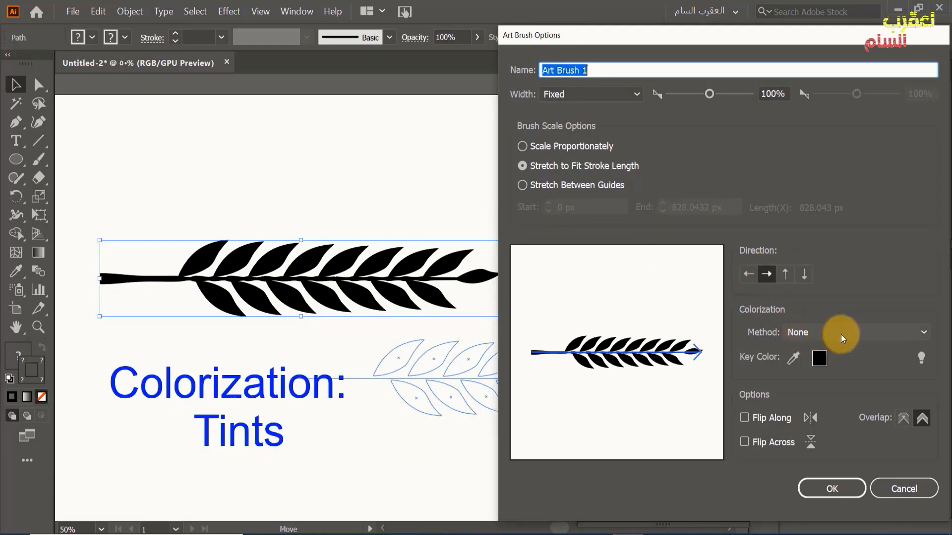
# Set the art brush's colorization method to Tints and save the brush as Art Brush 1.
pyautogui.click(923, 331)
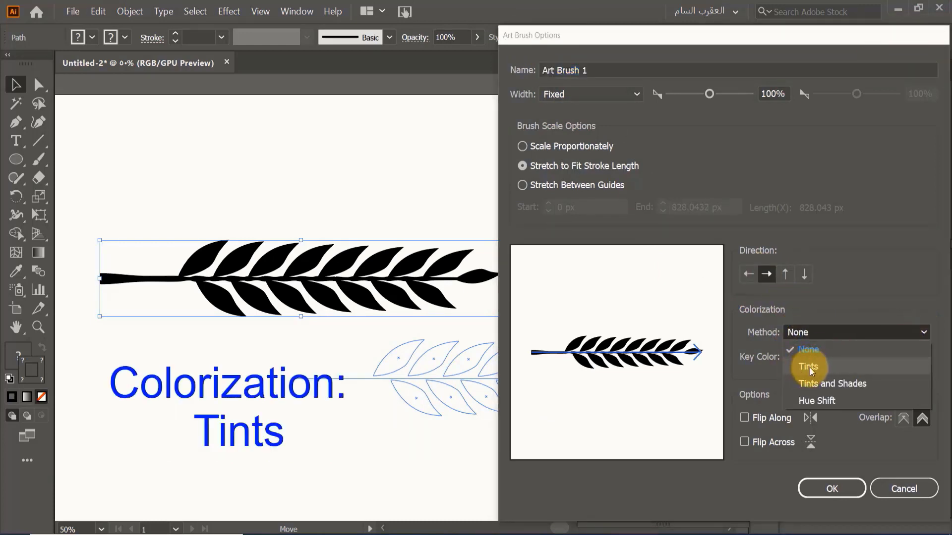
pyautogui.click(810, 367)
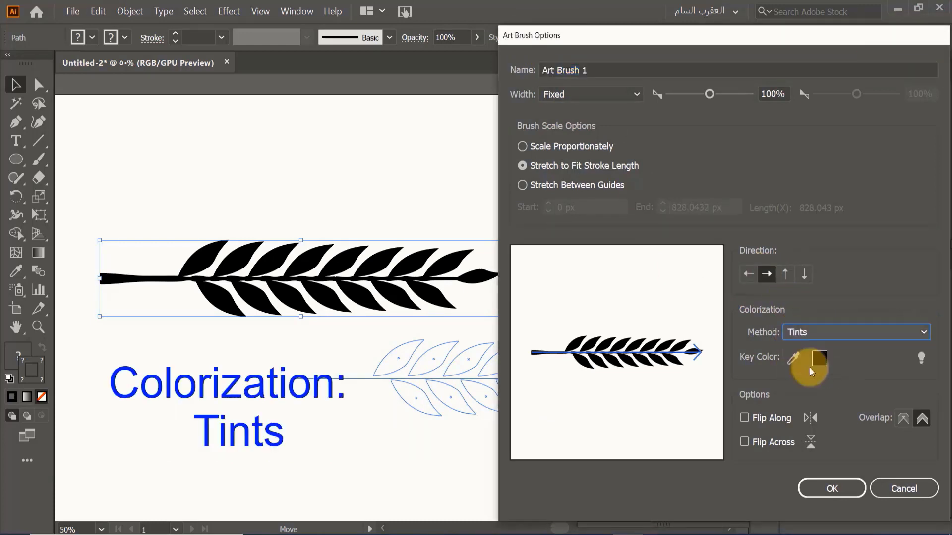
pyautogui.click(828, 488)
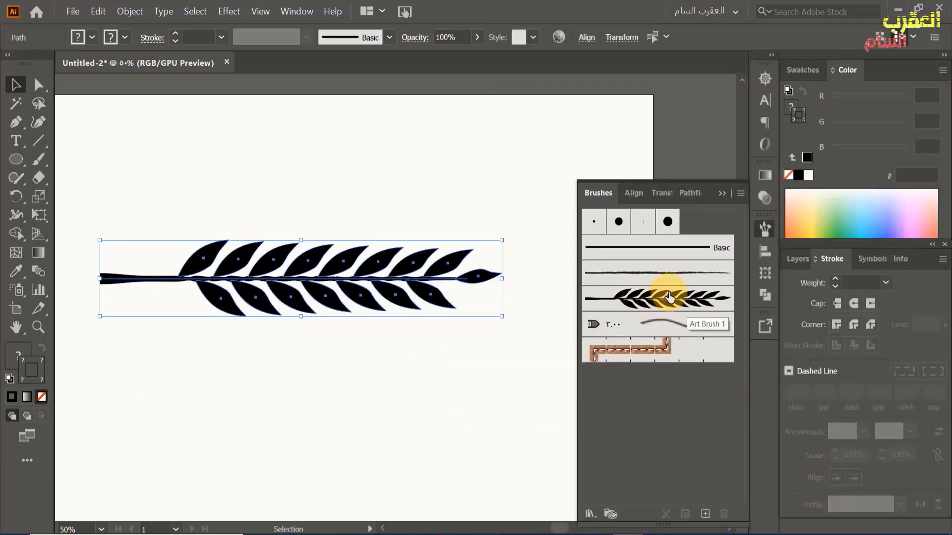
pyautogui.click(722, 193)
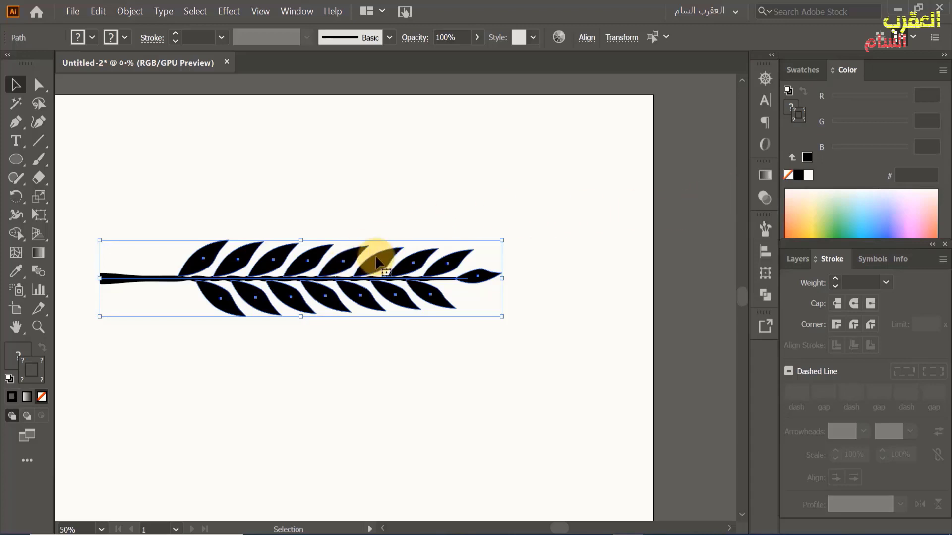
# Delete the original branch artwork from the artboard.
pyautogui.press('Delete')
pyautogui.moveTo(337, 265)
pyautogui.mouseDown()
pyautogui.moveTo(431, 223)
pyautogui.moveTo(382, 258)
pyautogui.mouseUp()
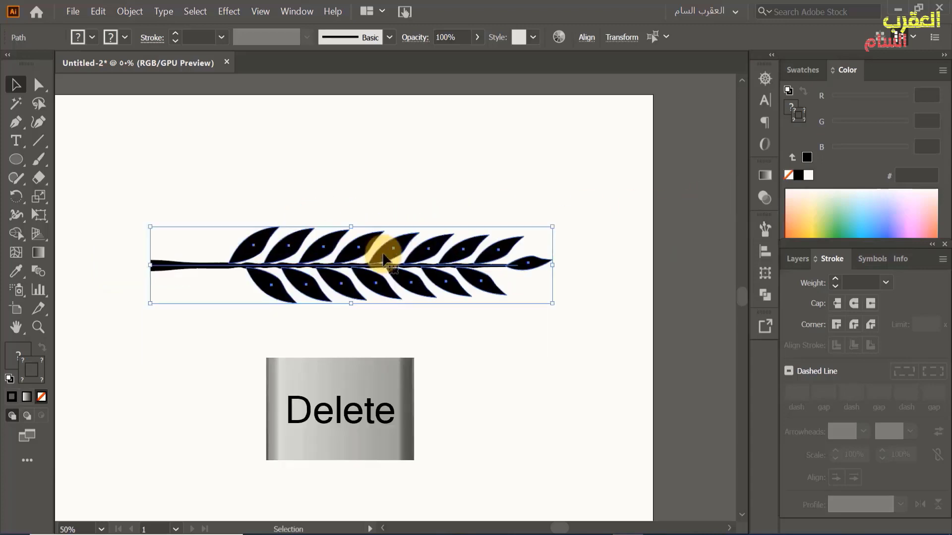
pyautogui.press('Delete')
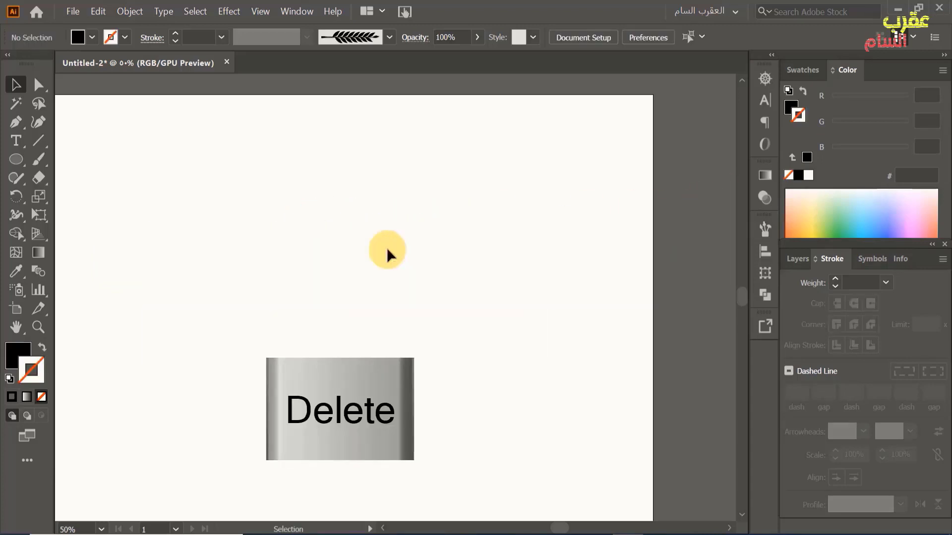
pyautogui.moveTo(387, 247); pyautogui.dragTo(479, 223)
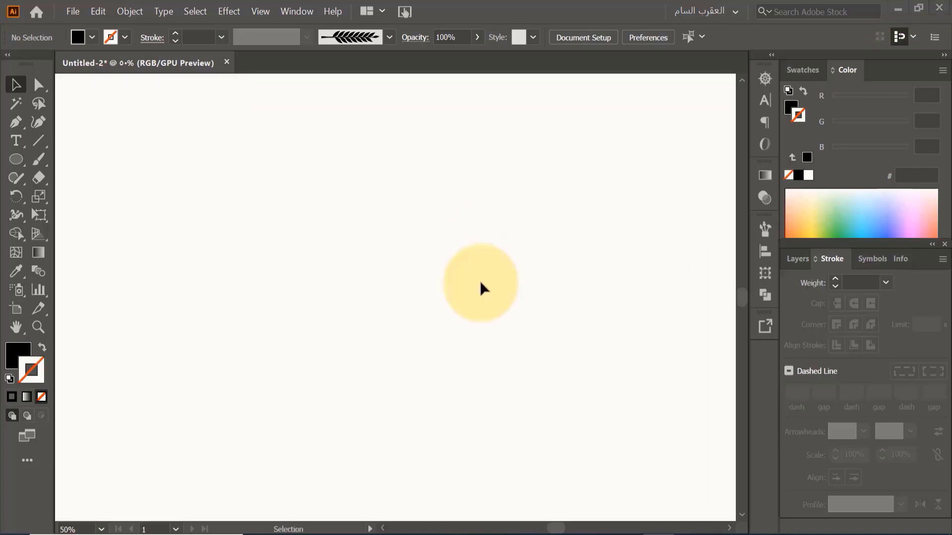
# Prepare the Ellipse tool with no fill and a black stroke.
pyautogui.moveTo(16, 159); pyautogui.dragTo(78, 198)
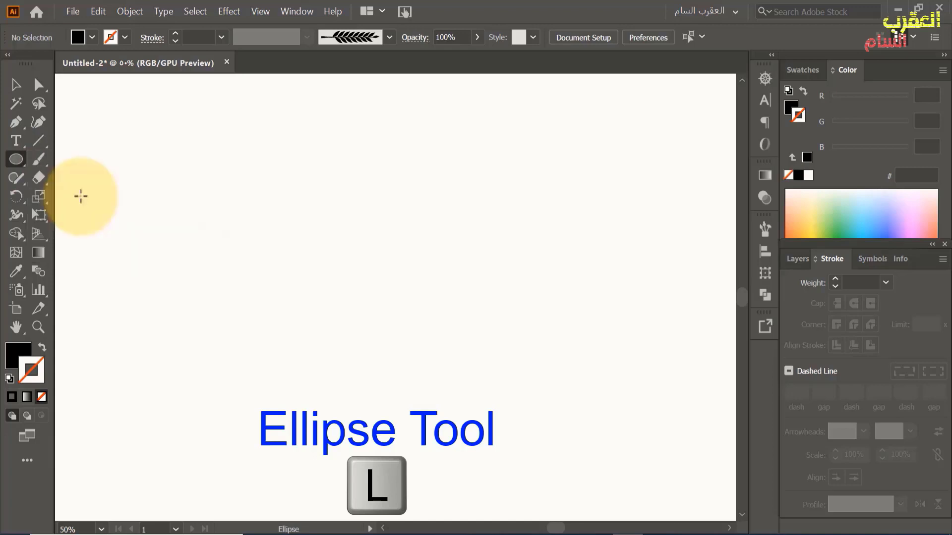
pyautogui.click(15, 351)
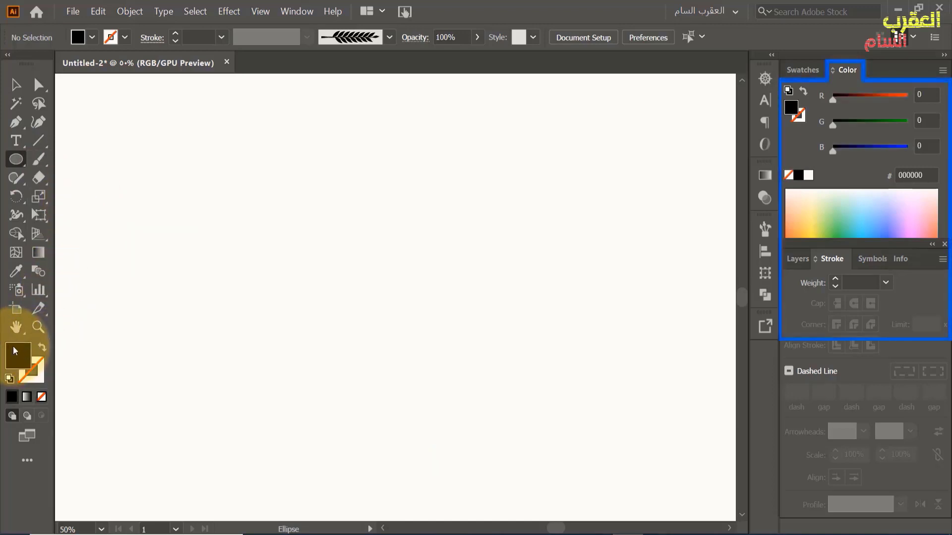
pyautogui.click(41, 398)
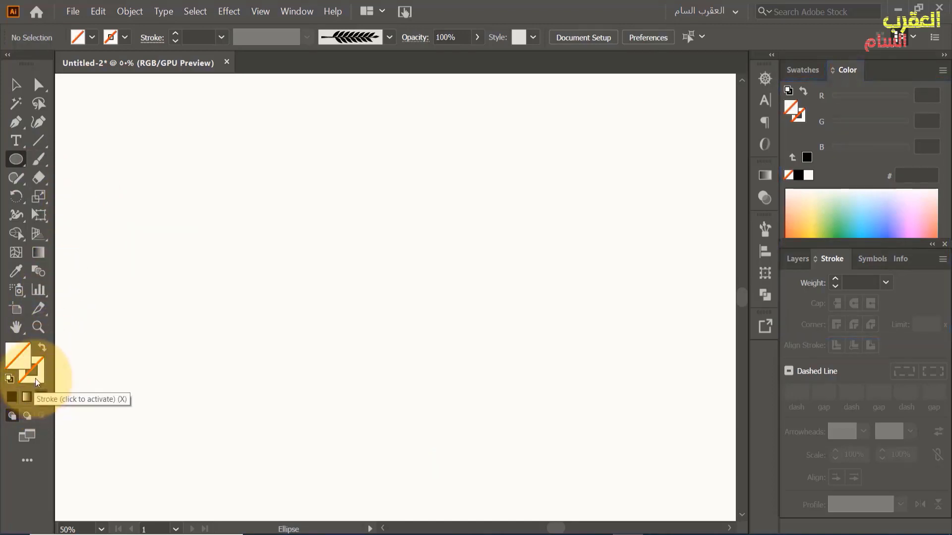
pyautogui.click(35, 376)
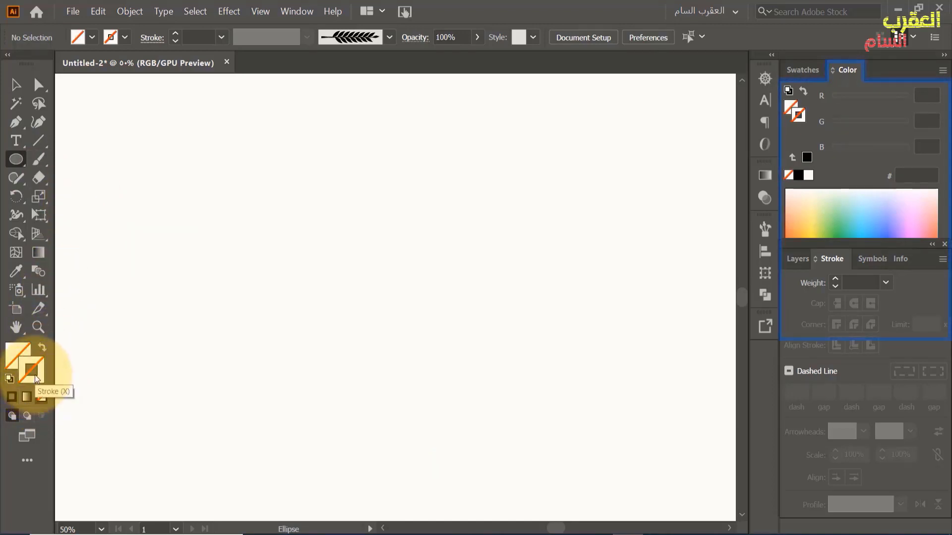
pyautogui.click(125, 37)
pyautogui.click(41, 73)
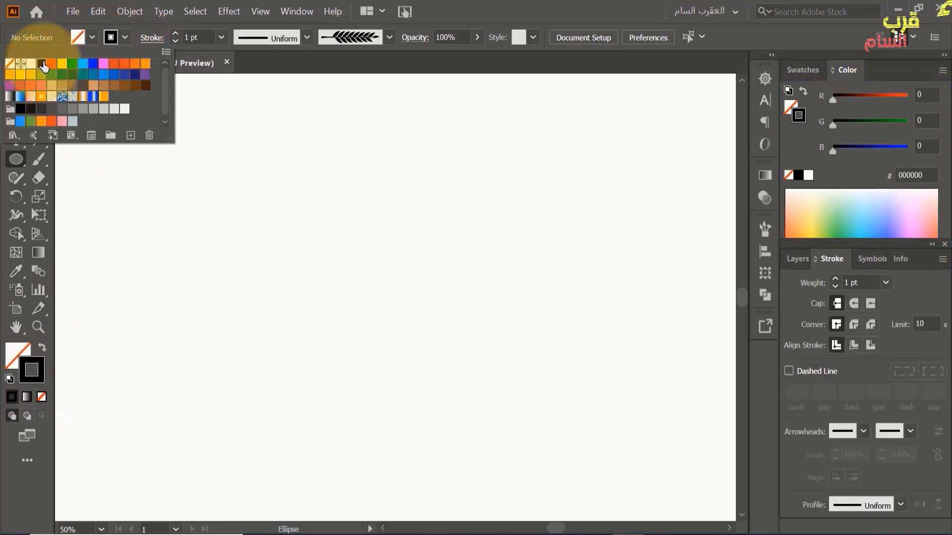
pyautogui.click(124, 38)
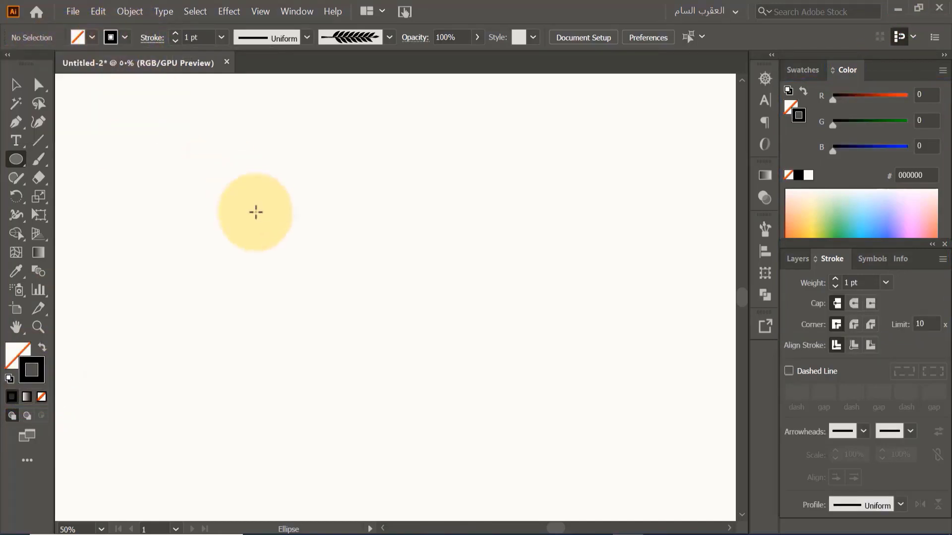
# Draw a large circle outline in the middle of the artboard and move it slightly up and to the right.
pyautogui.moveTo(363, 319); pyautogui.dragTo(508, 431)
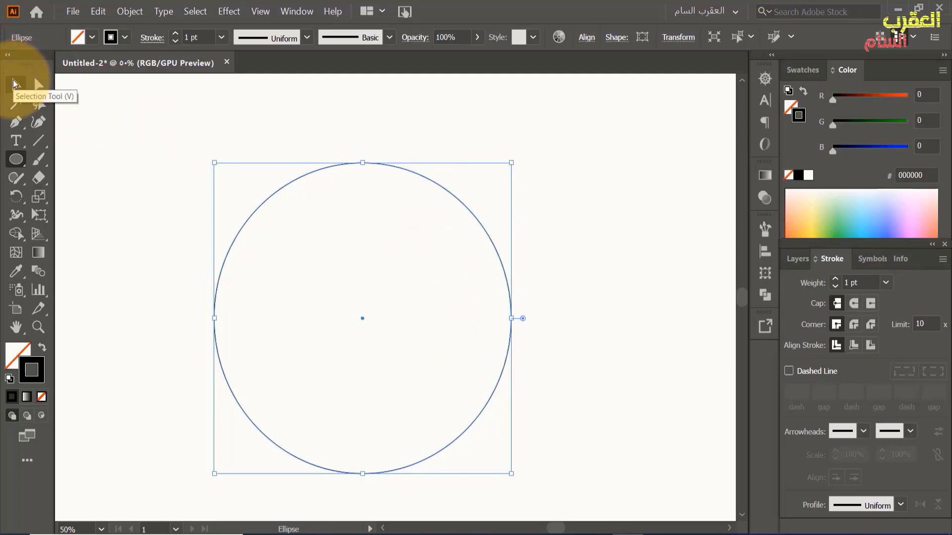
pyautogui.click(15, 84)
pyautogui.moveTo(430, 181); pyautogui.dragTo(448, 160)
# Delete the circle's rightmost anchor point to leave only its left half as an open arc.
pyautogui.moveTo(39, 85); pyautogui.dragTo(109, 84)
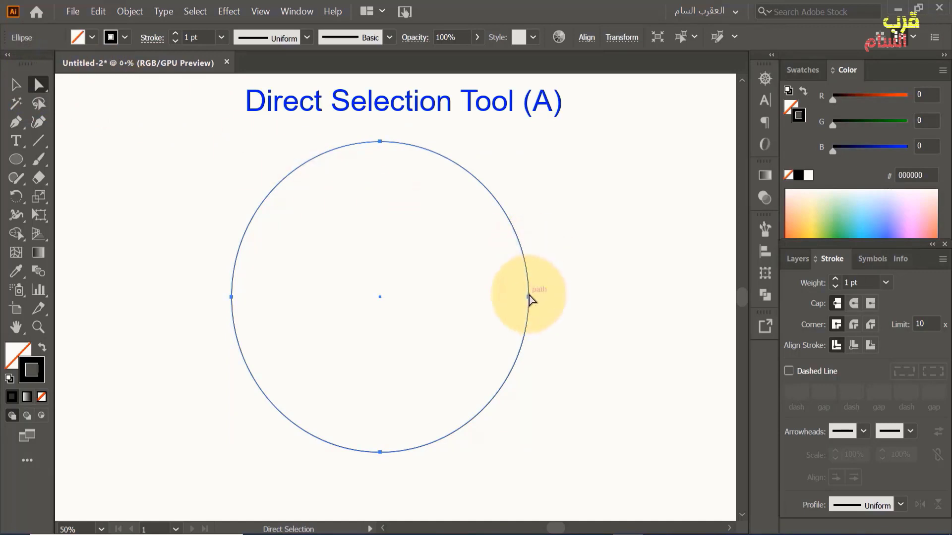
pyautogui.moveTo(553, 229); pyautogui.dragTo(484, 382)
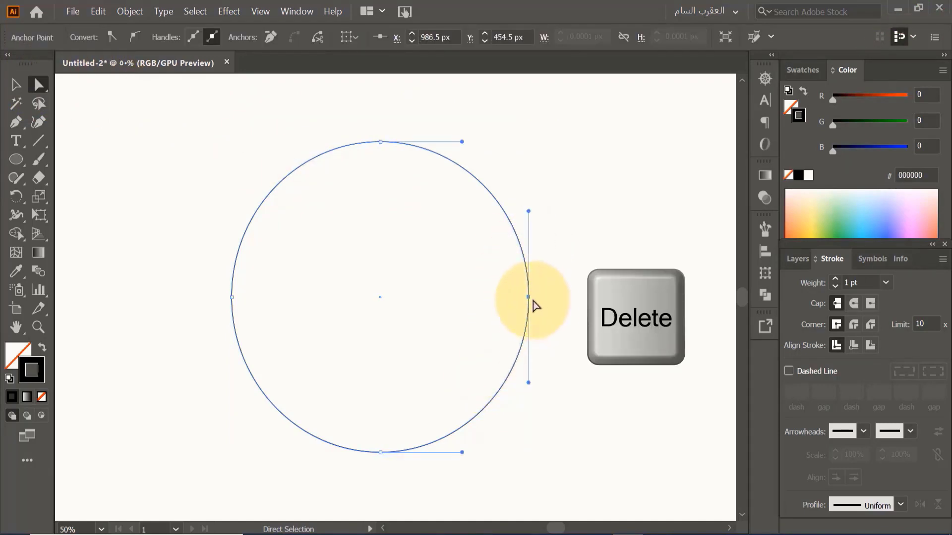
pyautogui.press('Delete')
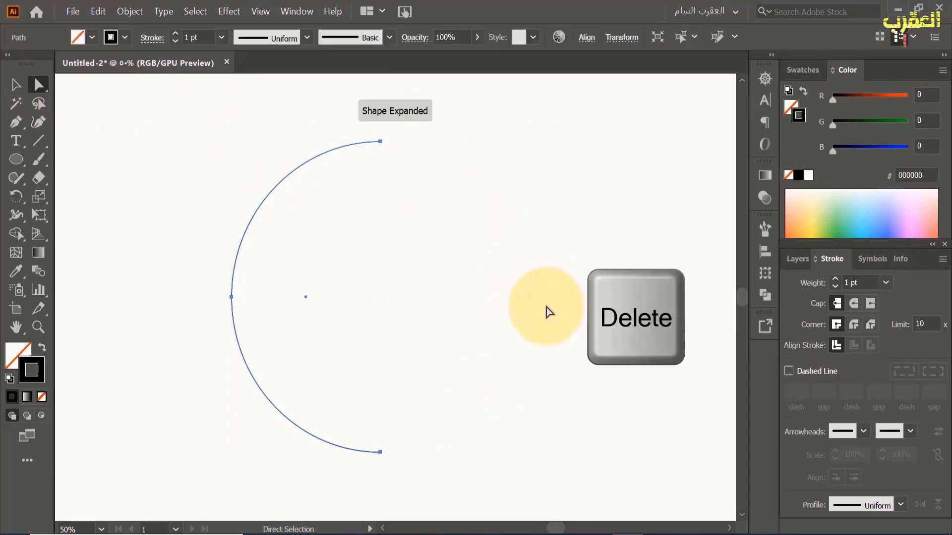
# Rotate the arc slightly counterclockwise about its lower endpoint so its upper end swings to the left.
pyautogui.moveTo(17, 196); pyautogui.dragTo(79, 195)
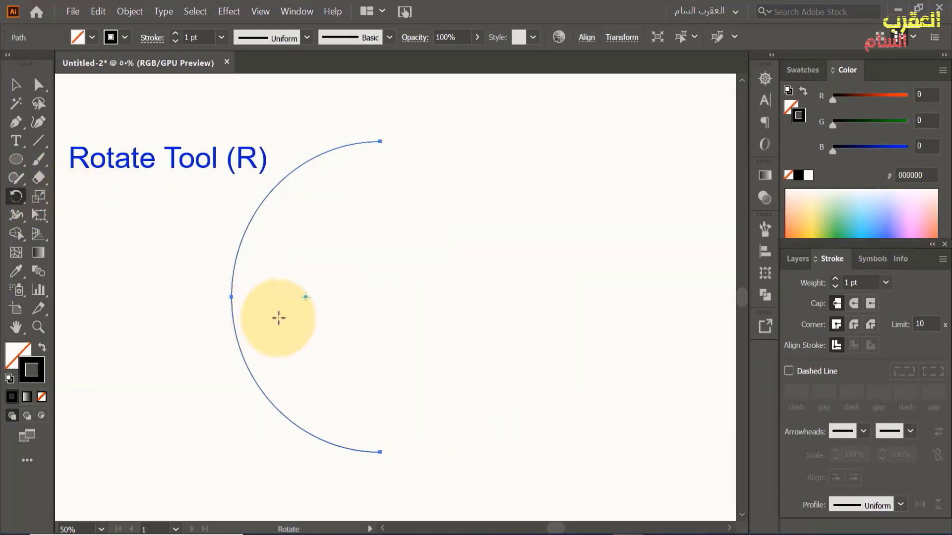
pyautogui.click(379, 451)
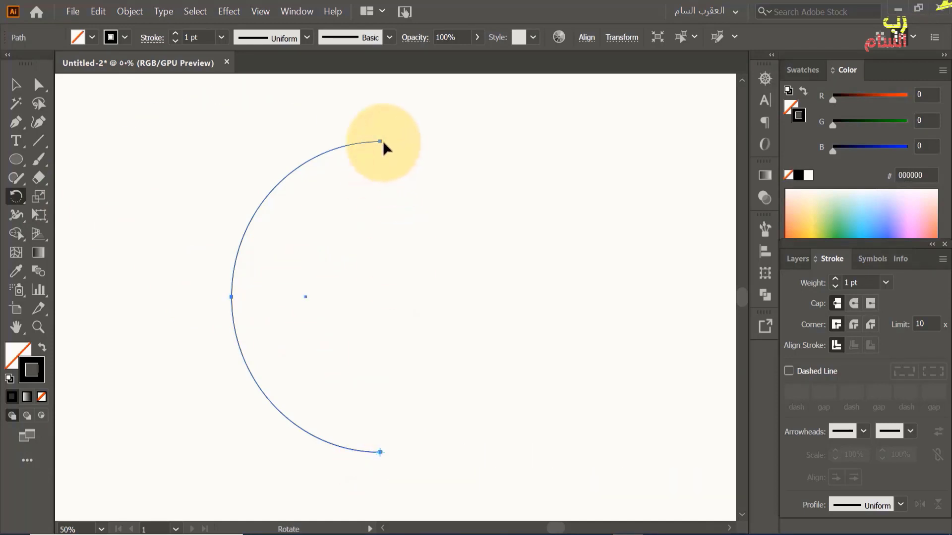
pyautogui.moveTo(382, 142); pyautogui.dragTo(319, 118)
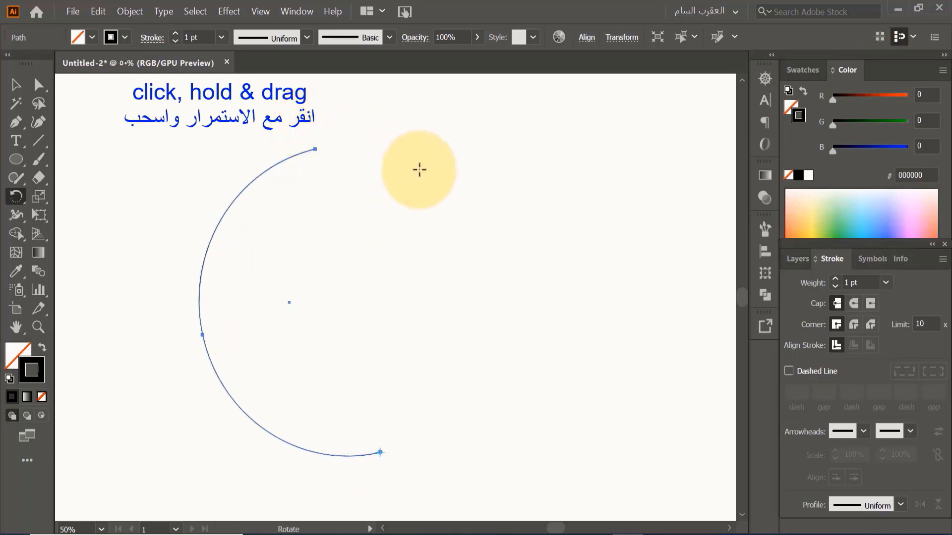
# Apply the leaf branch art brush to the arc.
pyautogui.click(765, 231)
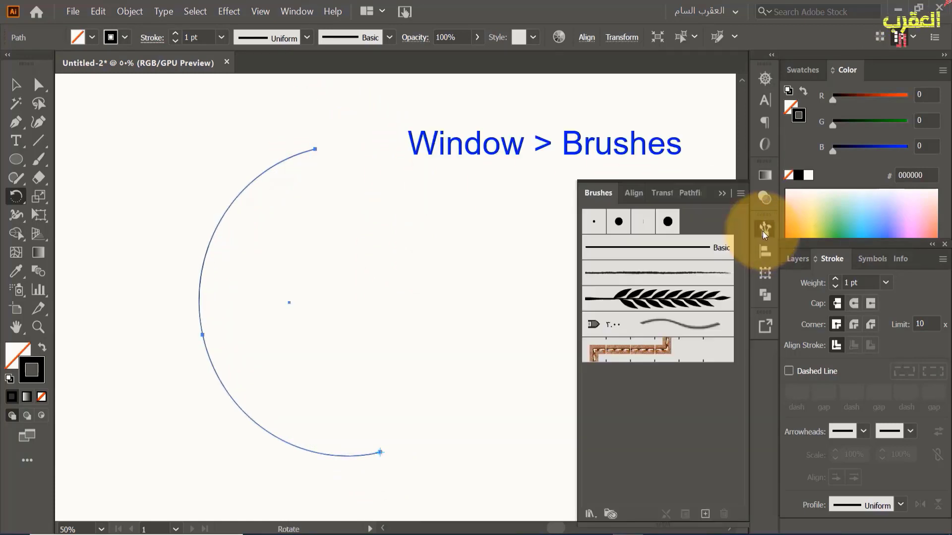
pyautogui.click(657, 304)
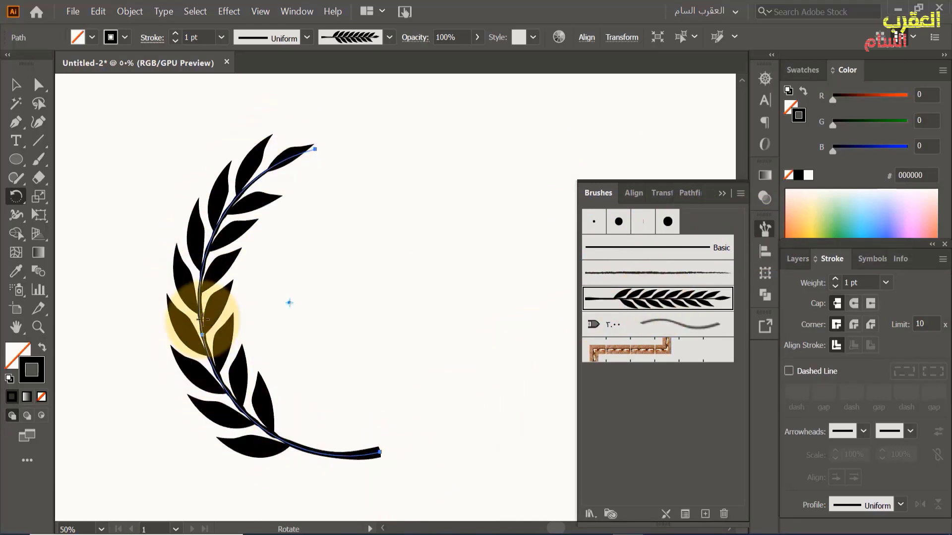
pyautogui.click(722, 194)
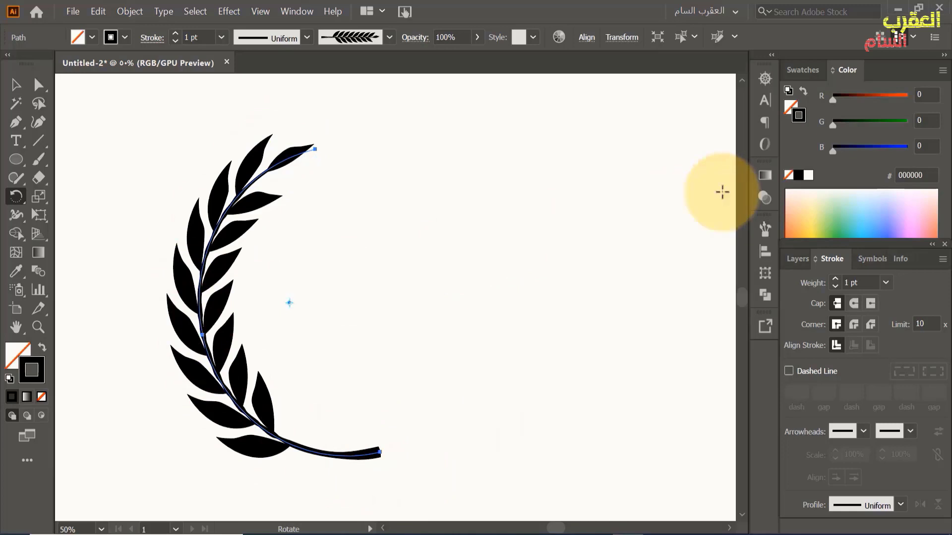
# Select the brushed branch and expand its appearance into editable shapes.
pyautogui.press('v')
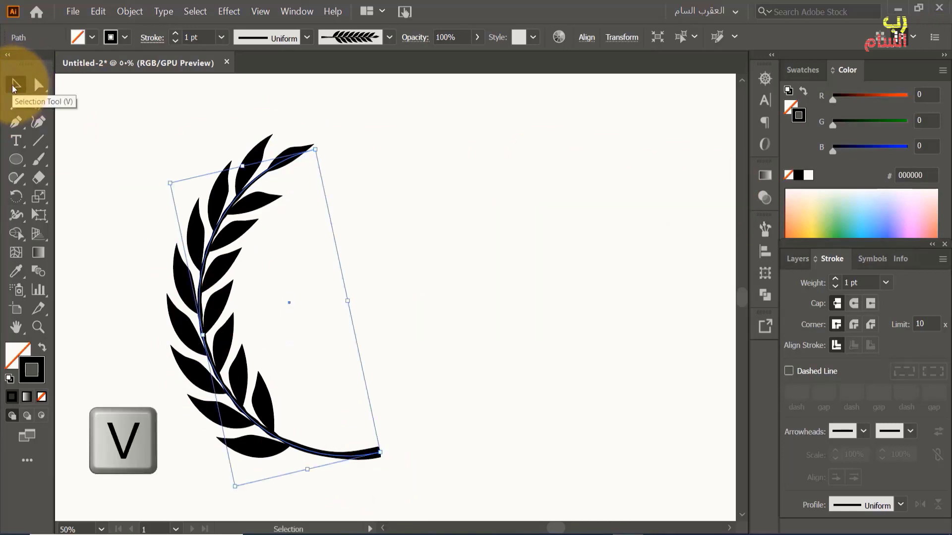
pyautogui.click(371, 166)
pyautogui.hotkey('ctrl', 'a')
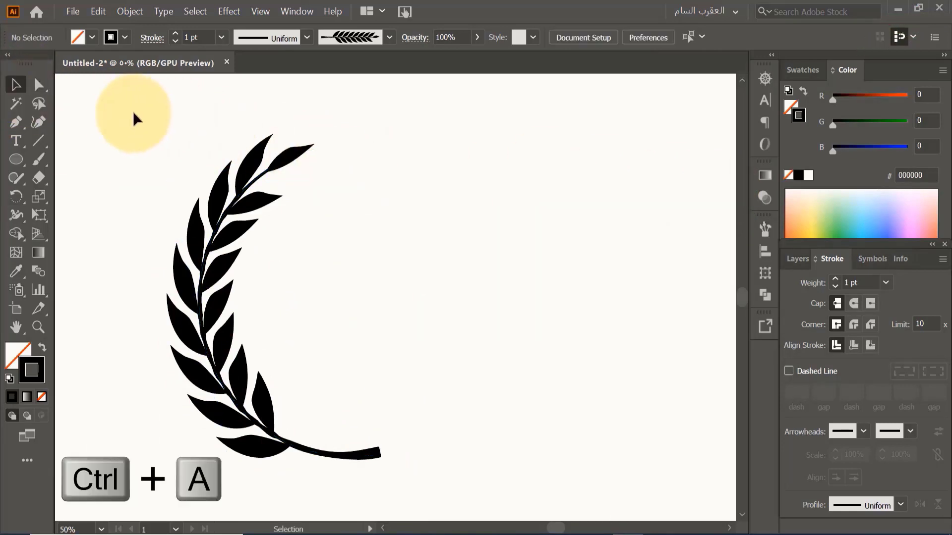
pyautogui.moveTo(120, 115); pyautogui.dragTo(439, 478)
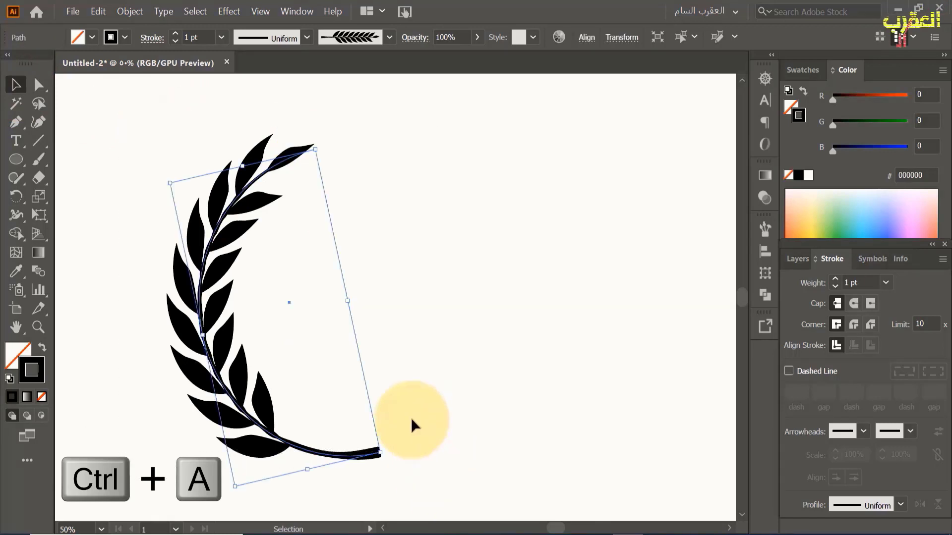
pyautogui.click(127, 11)
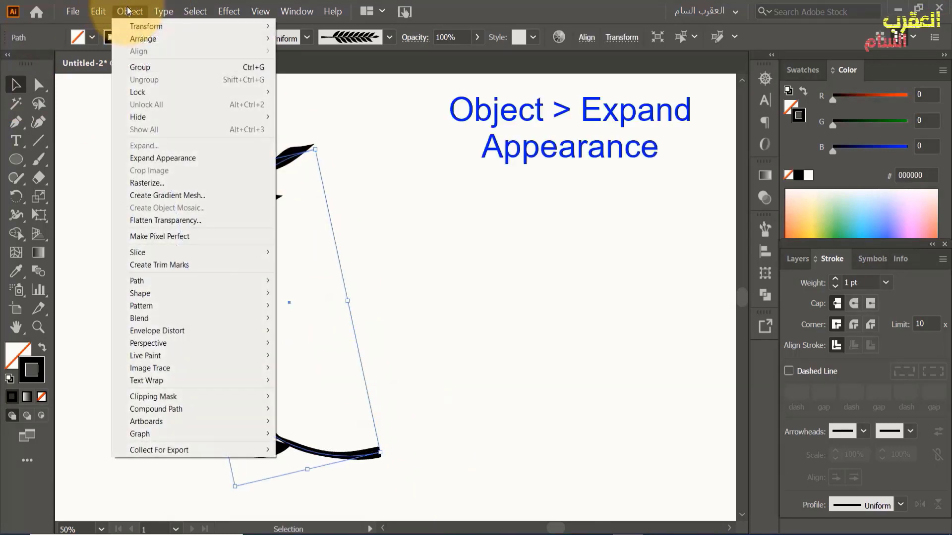
pyautogui.click(165, 159)
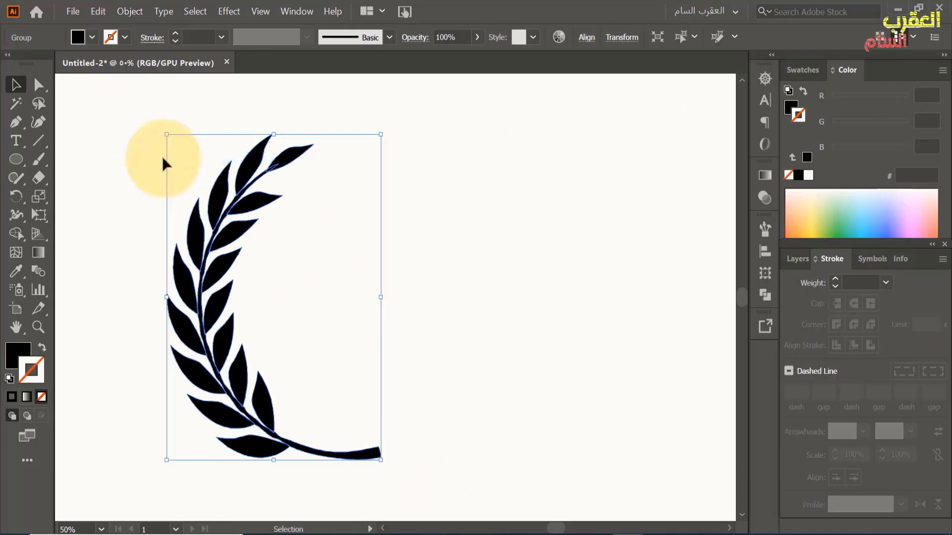
# Ungroup the expanded branch twice to separate its stem and leaves.
pyautogui.click(129, 11)
pyautogui.click(146, 79)
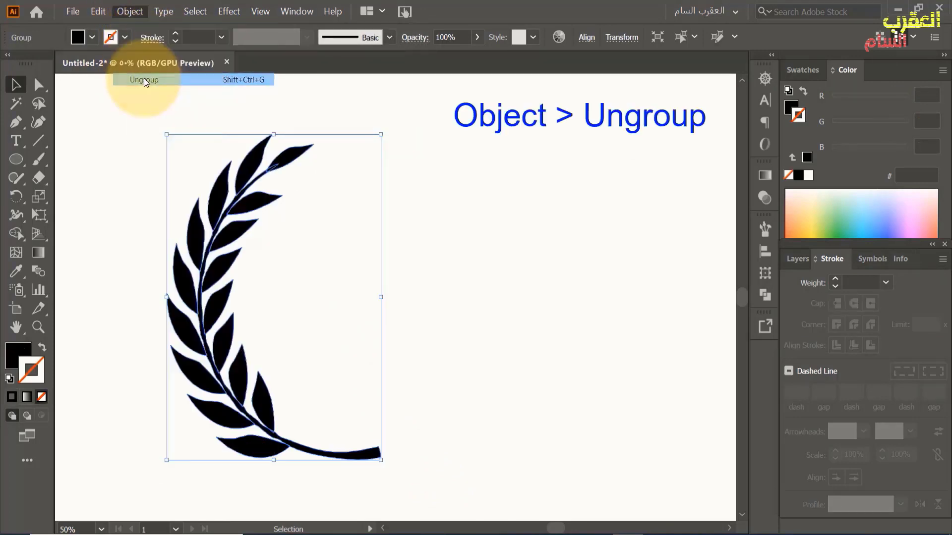
pyautogui.click(128, 11)
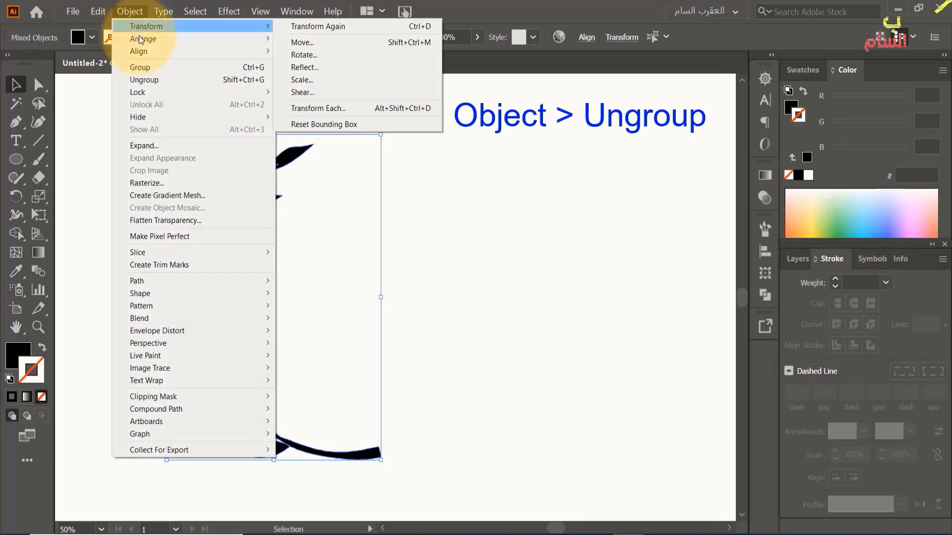
pyautogui.click(145, 79)
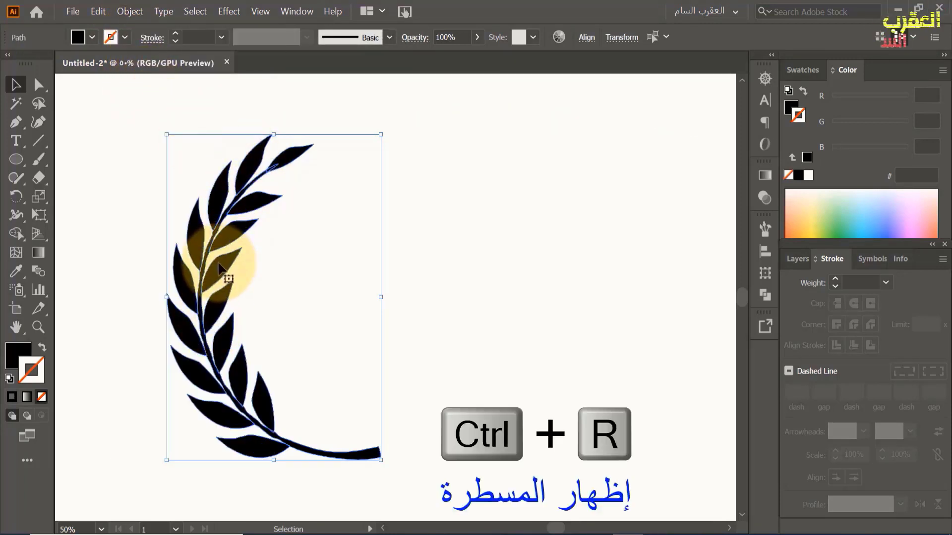
# Show the rulers and place a vertical guide at about 610 px, crossing the lower part of the stem.
pyautogui.hotkey('ctrl', 'r')
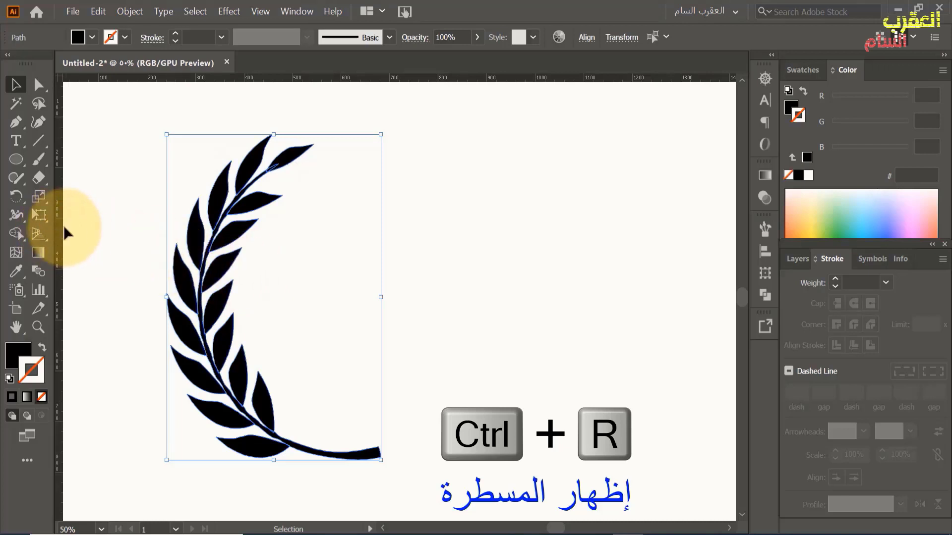
pyautogui.moveTo(60, 238); pyautogui.dragTo(344, 248)
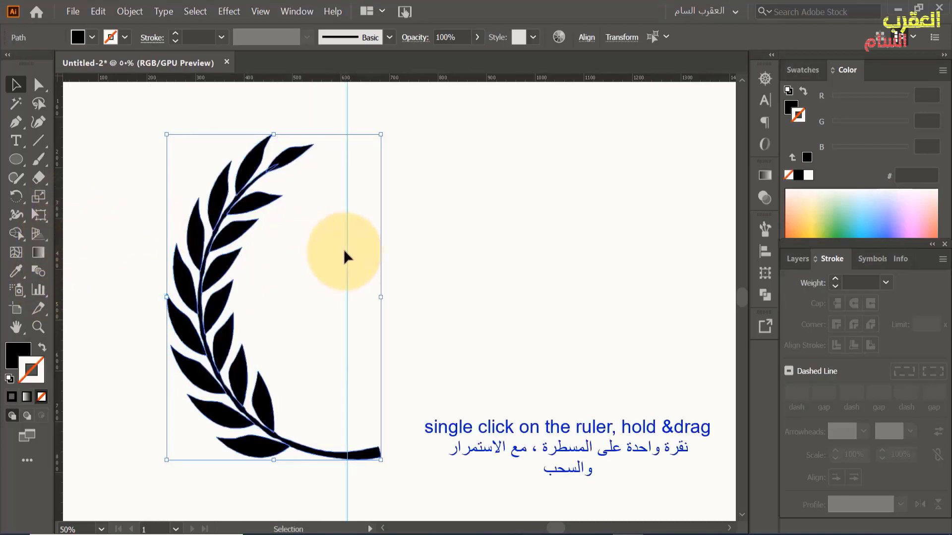
pyautogui.click(414, 322)
# Cut the stem outline with the Scissors tool at the upper and lower anchor points just left of the guide.
pyautogui.scroll(2, 384, 362)
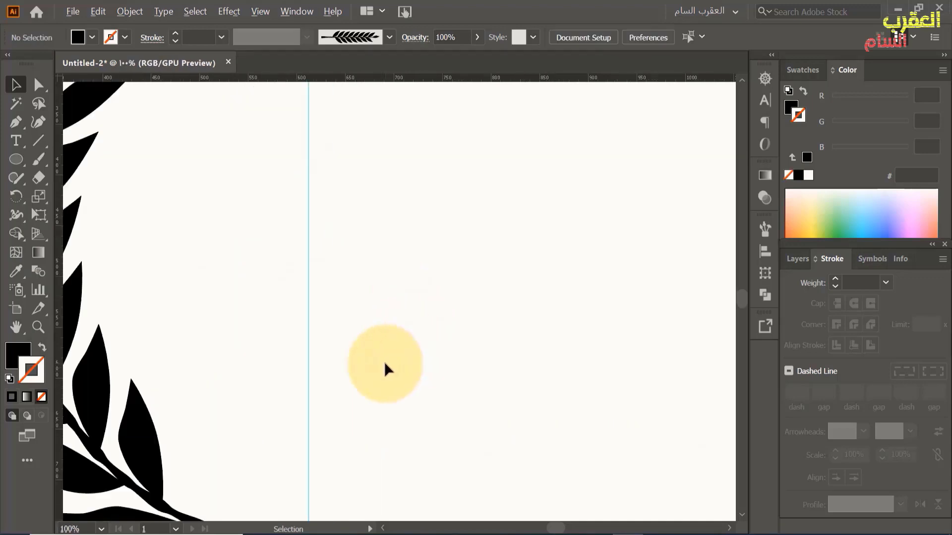
pyautogui.moveTo(344, 444); pyautogui.dragTo(445, 215)
pyautogui.scroll(1, 435, 257)
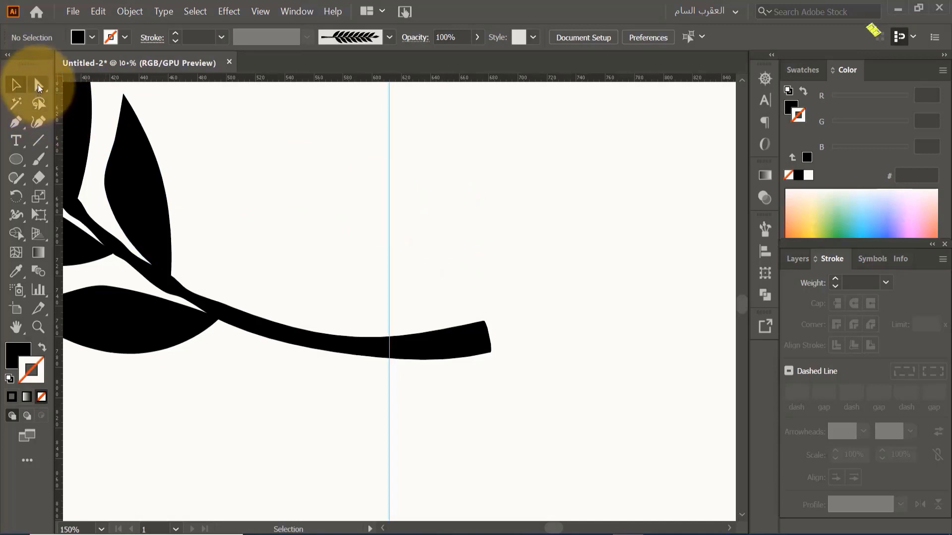
pyautogui.moveTo(37, 84); pyautogui.dragTo(113, 81)
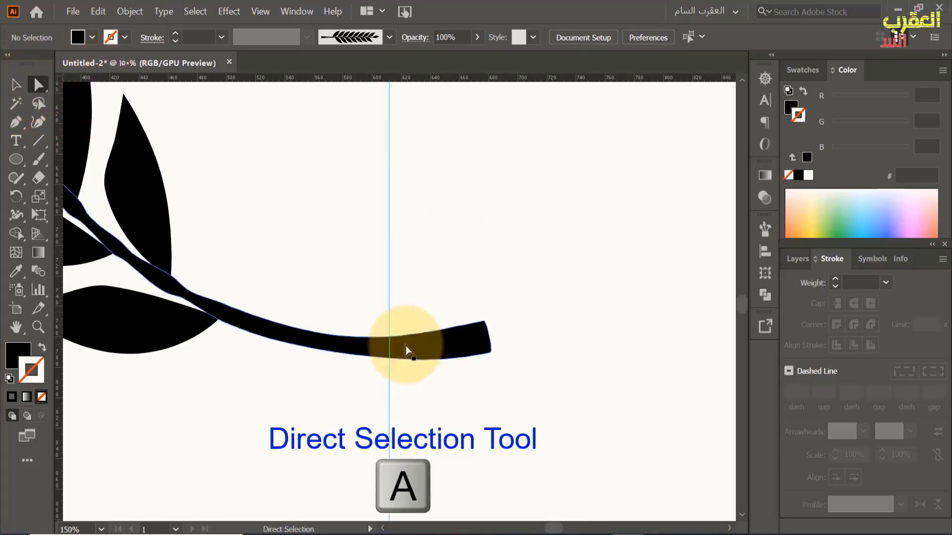
pyautogui.click(379, 338)
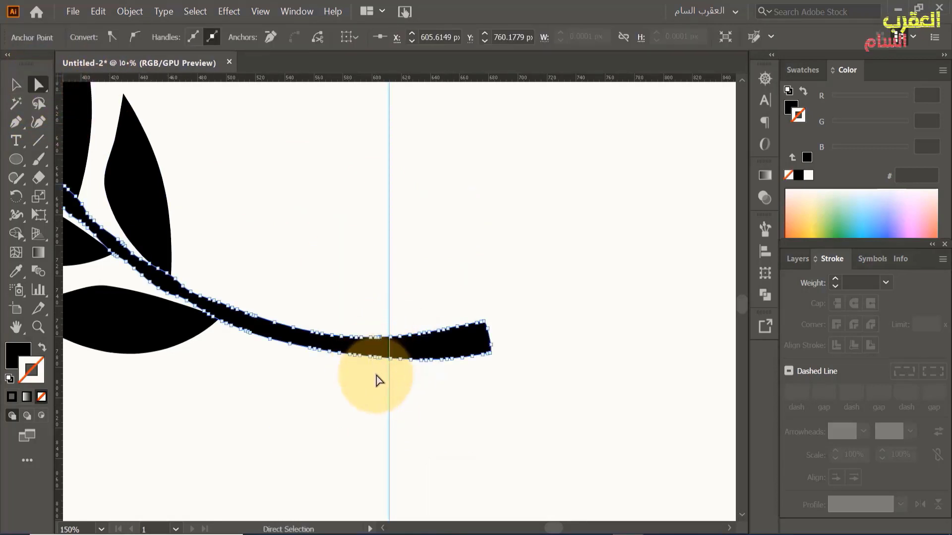
pyautogui.moveTo(37, 177); pyautogui.dragTo(94, 195)
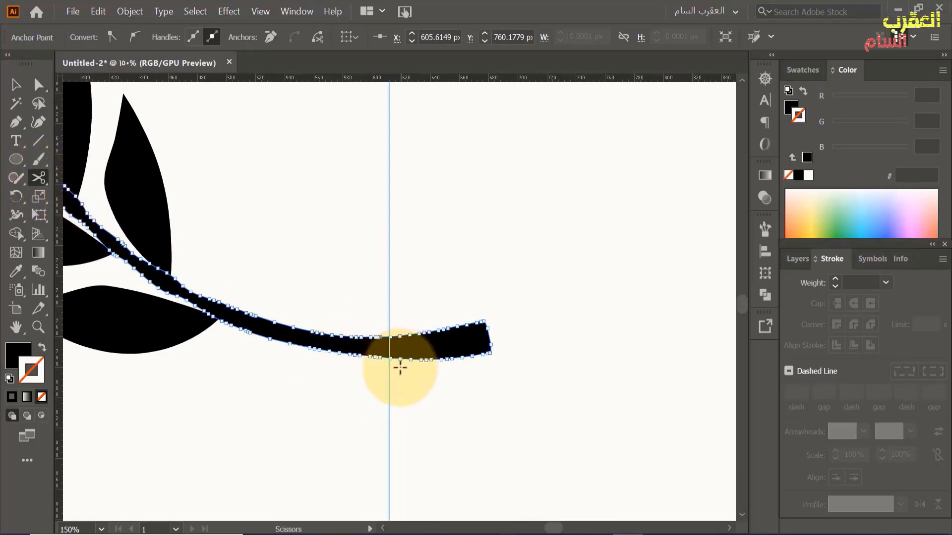
pyautogui.hotkey('ctrl', '=')
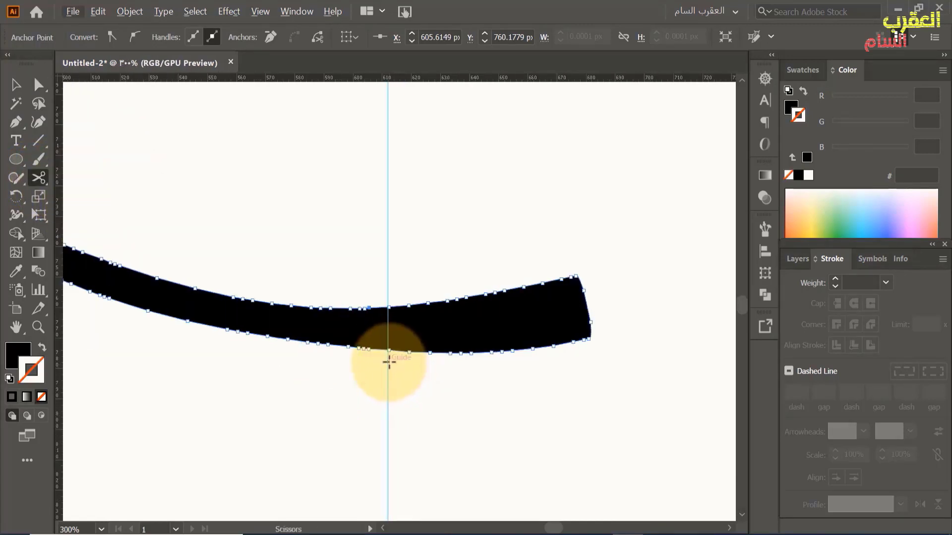
pyautogui.click(340, 312)
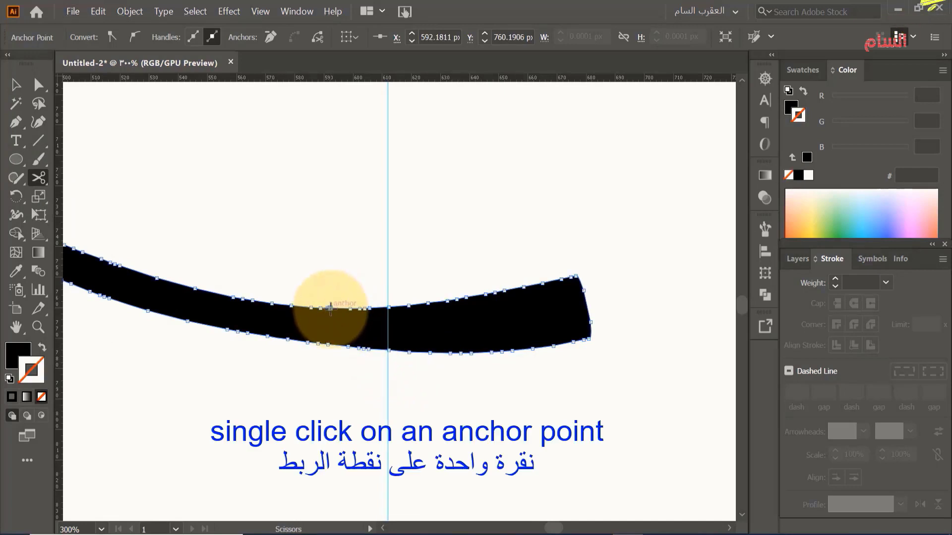
pyautogui.click(330, 308)
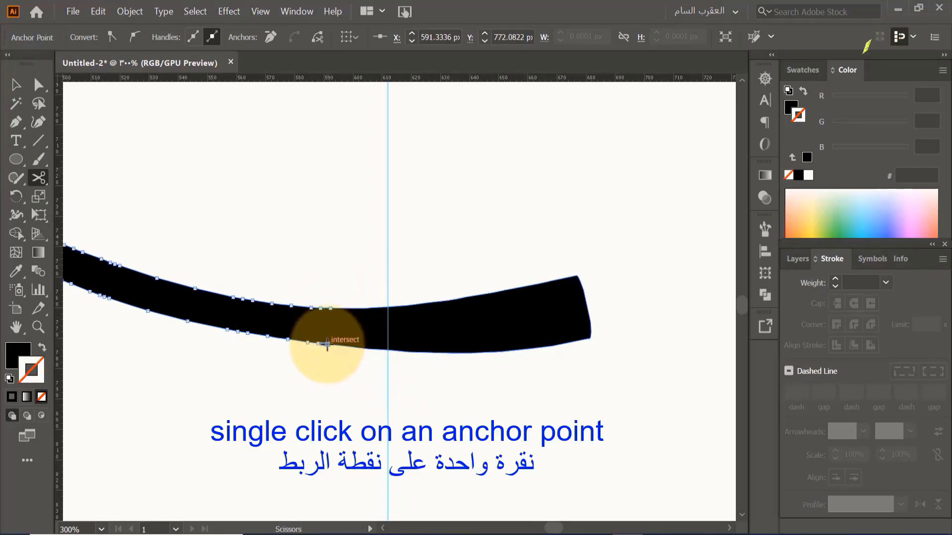
pyautogui.click(326, 344)
# Select the cut-off end piece of the stem with the Group Selection tool and fill it with peach FFB08F.
pyautogui.moveTo(39, 84); pyautogui.dragTo(111, 104)
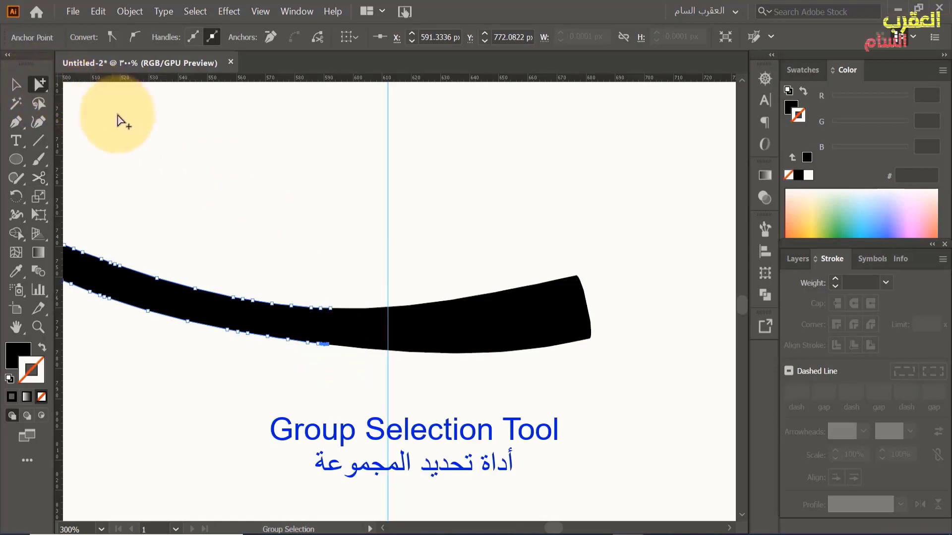
pyautogui.click(382, 311)
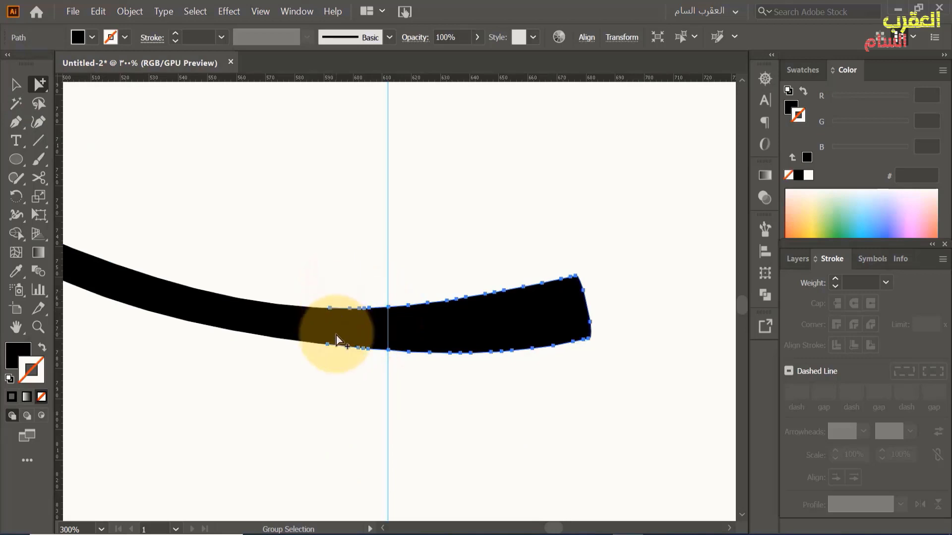
pyautogui.click(15, 351)
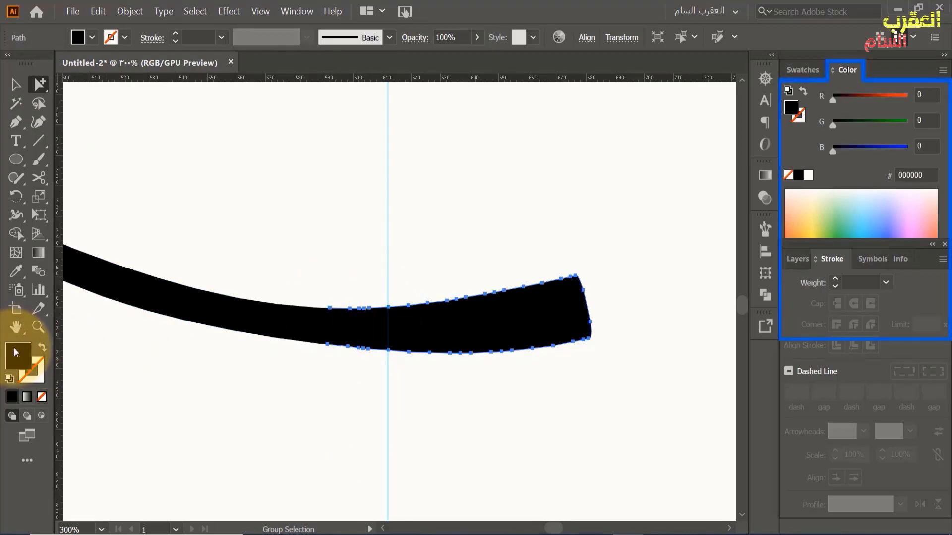
pyautogui.click(794, 217)
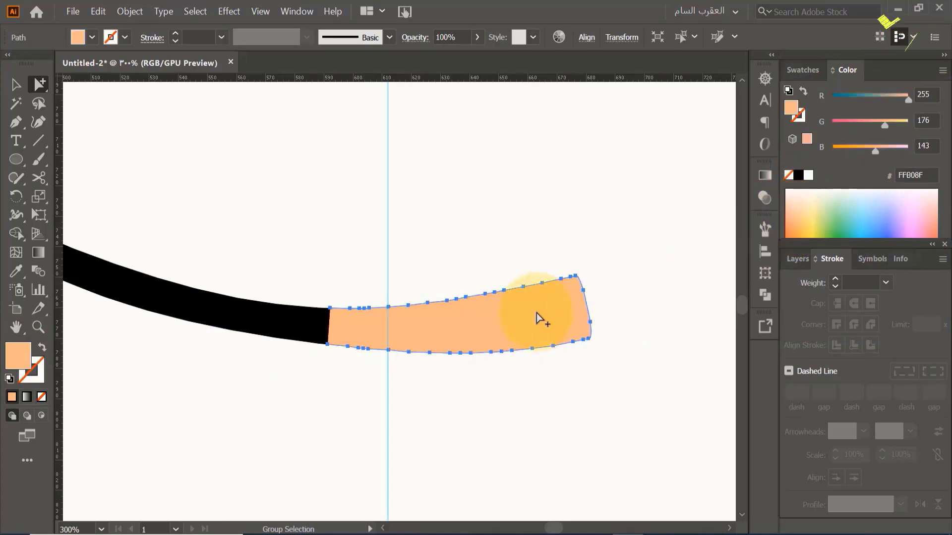
# Reflect the peach stem piece across the horizontal axis with the Reflect tool.
pyautogui.click(18, 197)
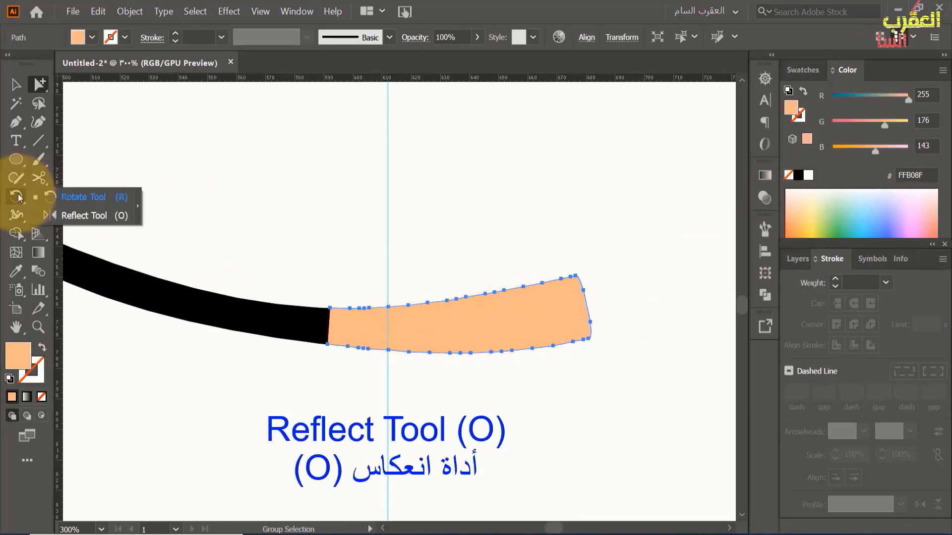
pyautogui.moveTo(18, 197); pyautogui.dragTo(79, 210)
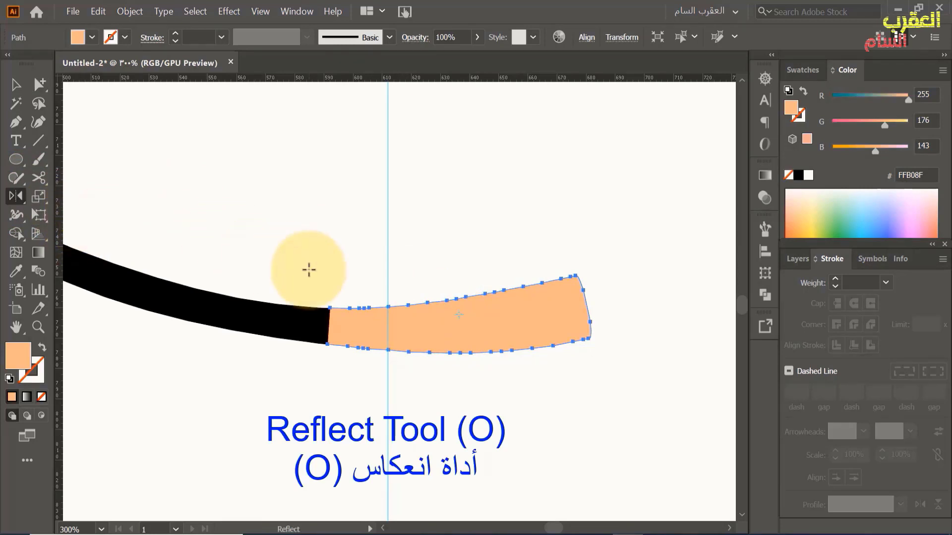
pyautogui.press('Return')
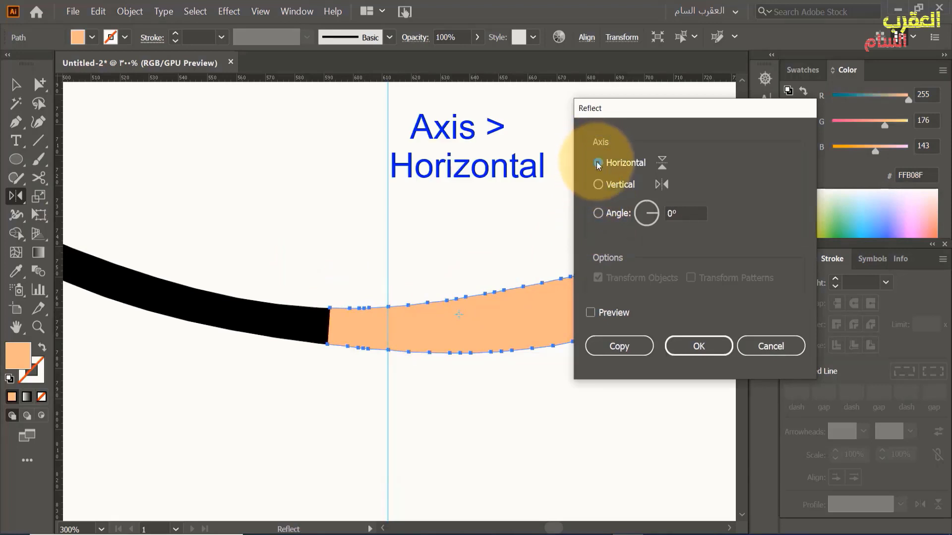
pyautogui.click(599, 164)
pyautogui.click(699, 346)
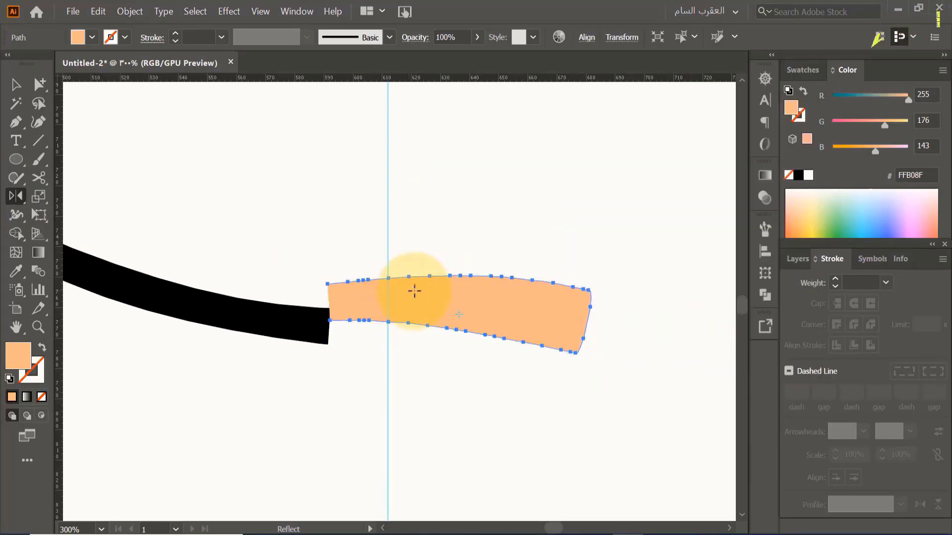
# Move and rotate the reflected piece so it slopes down to the right, just beyond the black stem's cut end.
pyautogui.press('v')
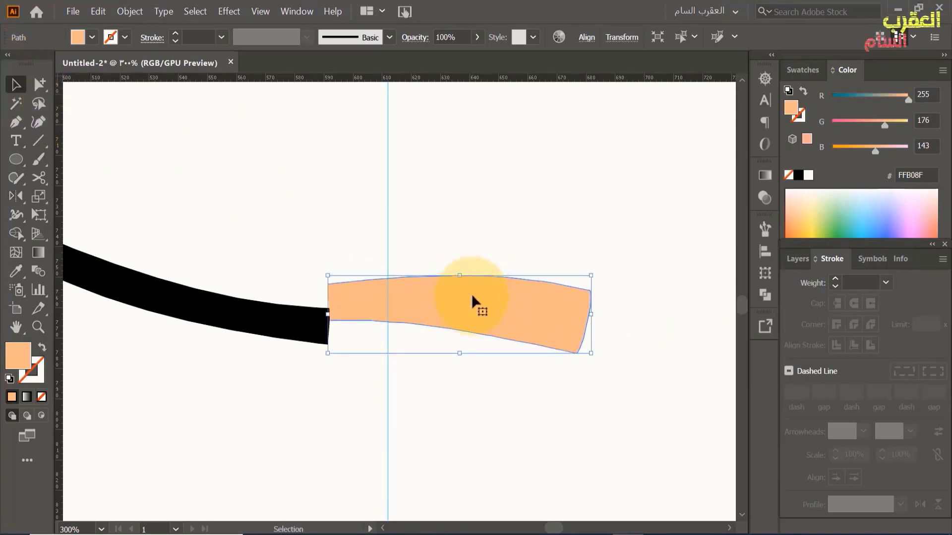
pyautogui.moveTo(471, 293); pyautogui.dragTo(503, 330)
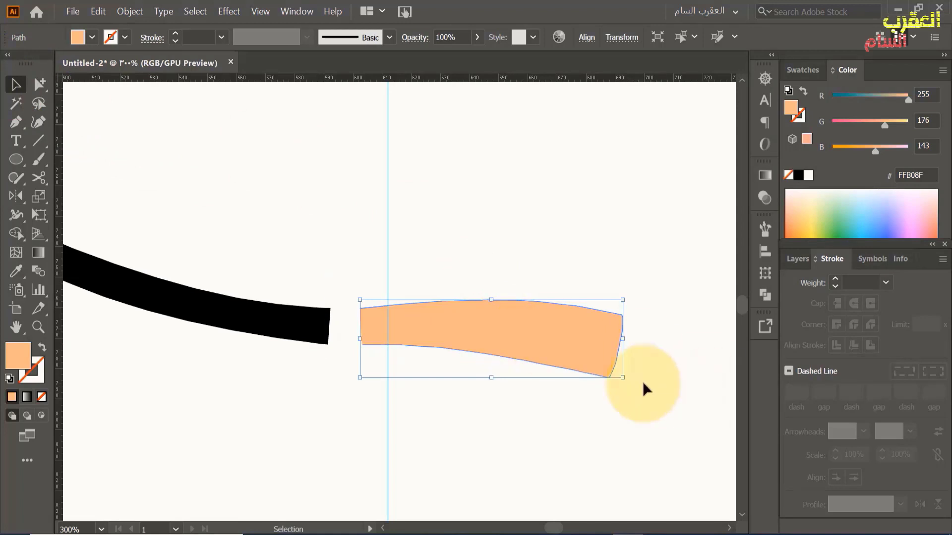
pyautogui.moveTo(629, 382); pyautogui.dragTo(611, 482)
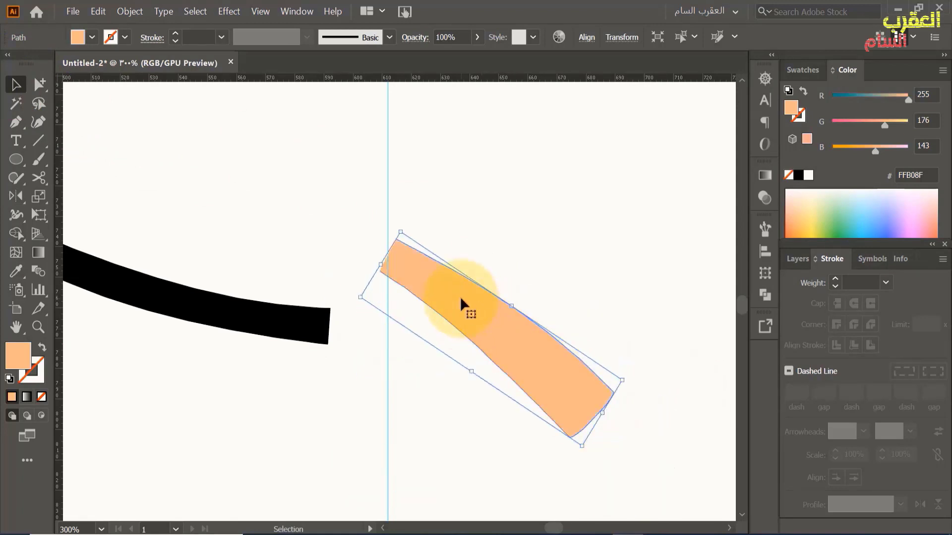
pyautogui.moveTo(461, 297); pyautogui.dragTo(454, 366)
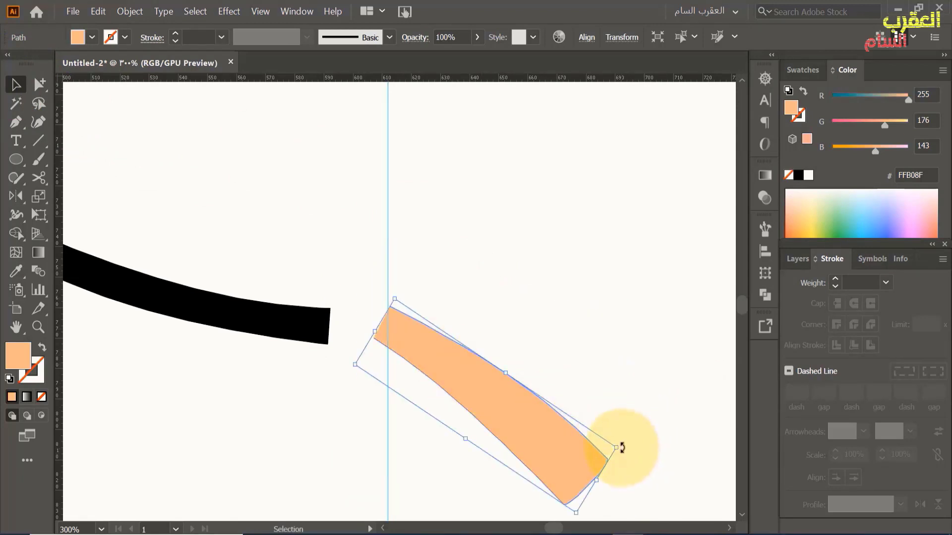
pyautogui.moveTo(622, 447); pyautogui.dragTo(625, 432)
pyautogui.moveTo(490, 397); pyautogui.dragTo(471, 368)
# Join the stem to the peach piece by connecting their facing upper anchor points and their facing lower anchor points.
pyautogui.press('a')
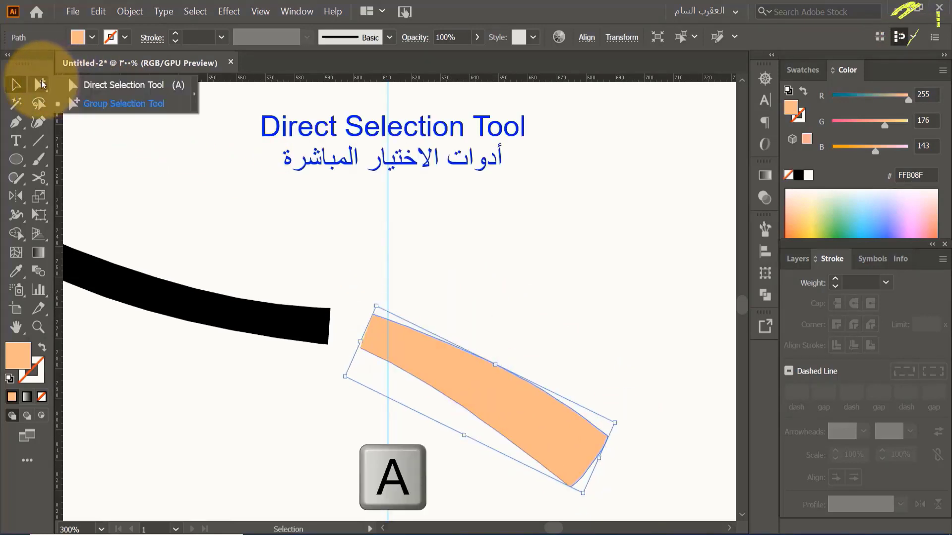
pyautogui.click(40, 85)
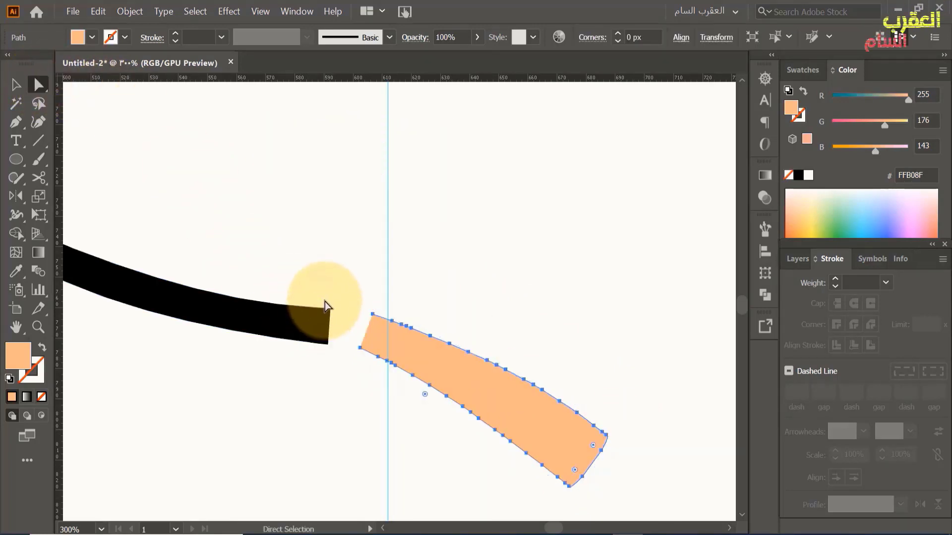
pyautogui.click(330, 313)
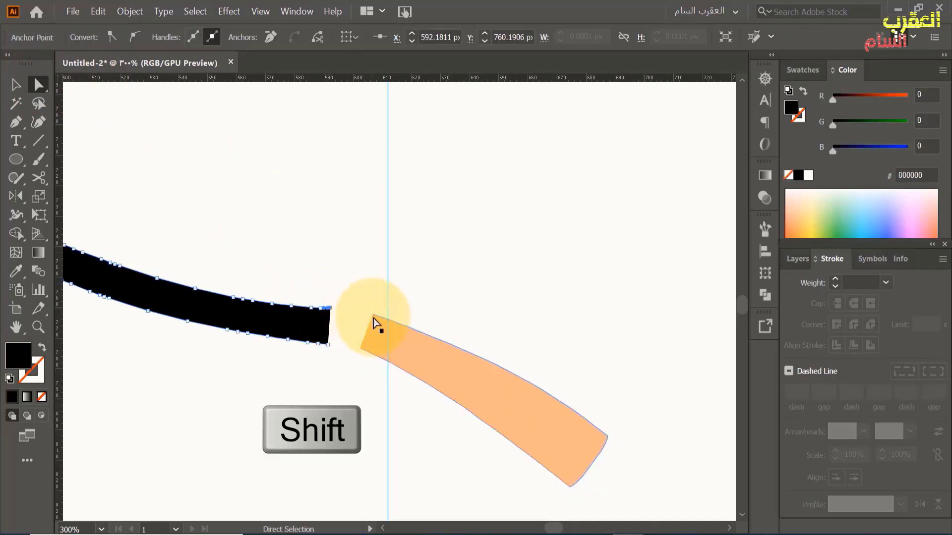
pyautogui.keyDown('shift'); pyautogui.click(372, 315); pyautogui.keyUp('shift')
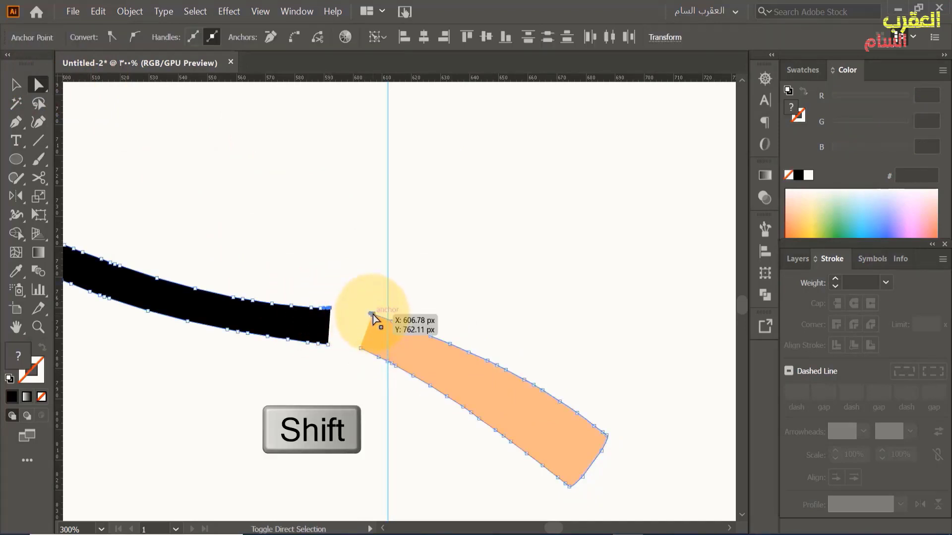
pyautogui.hotkey('ctrl', 'j')
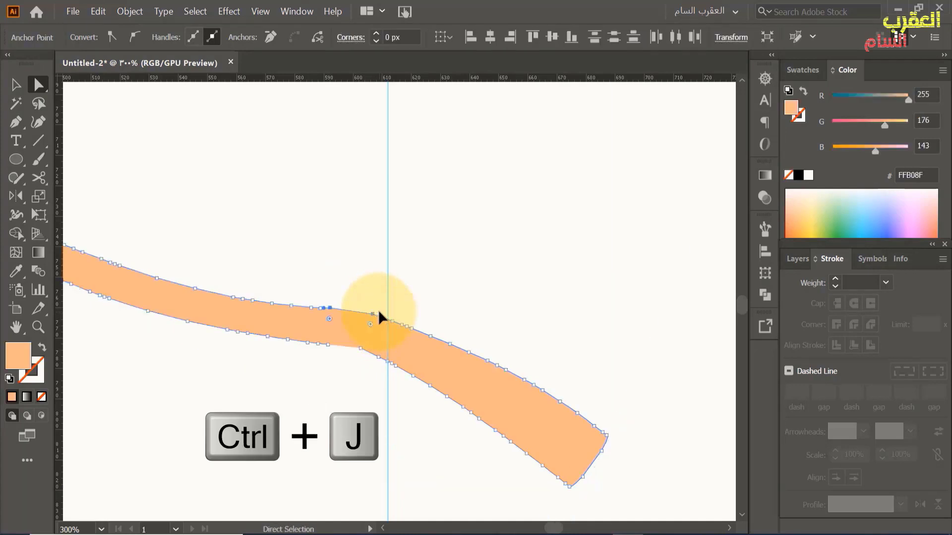
pyautogui.click(328, 345)
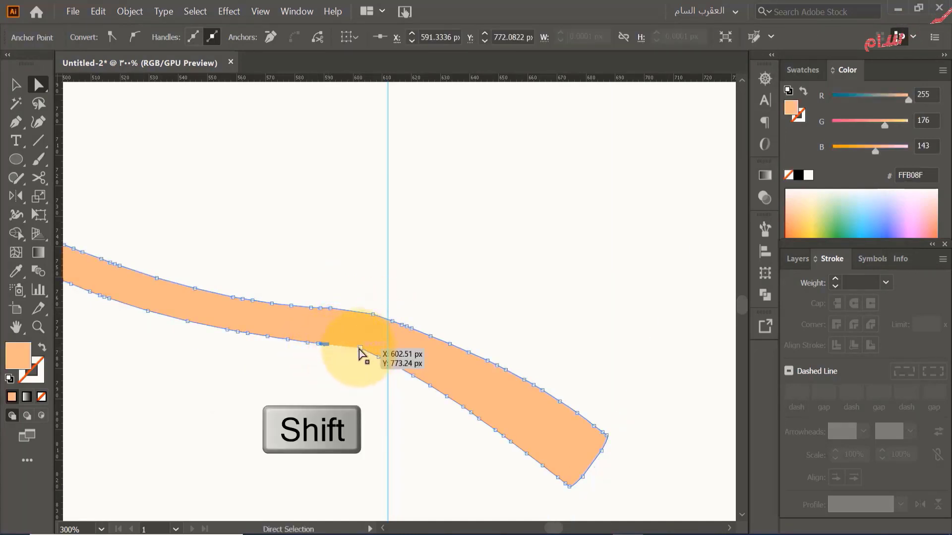
pyautogui.keyDown('shift'); pyautogui.click(359, 349); pyautogui.keyUp('shift')
pyautogui.hotkey('ctrl', 'j')
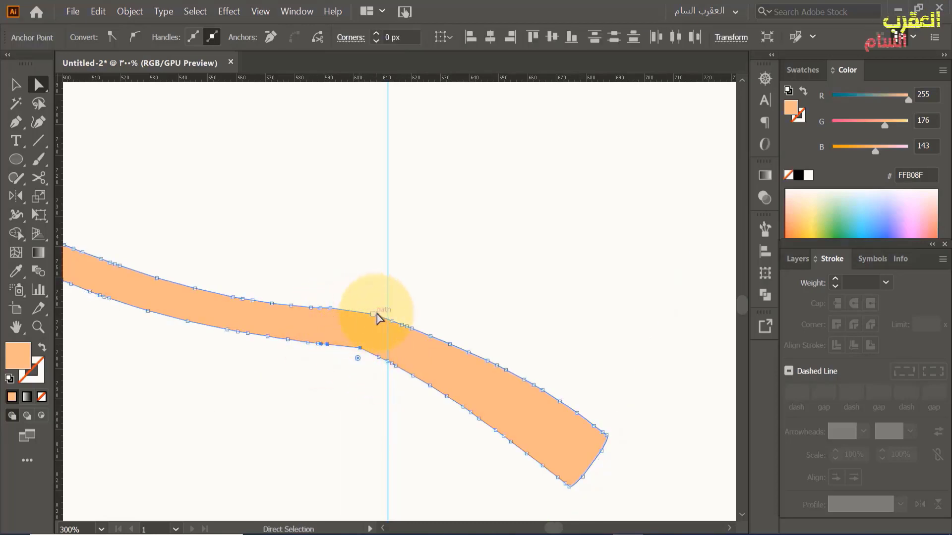
# Bring the leaf at the branch's upper tip to the front of the stem, then clear the selection.
pyautogui.press('v')
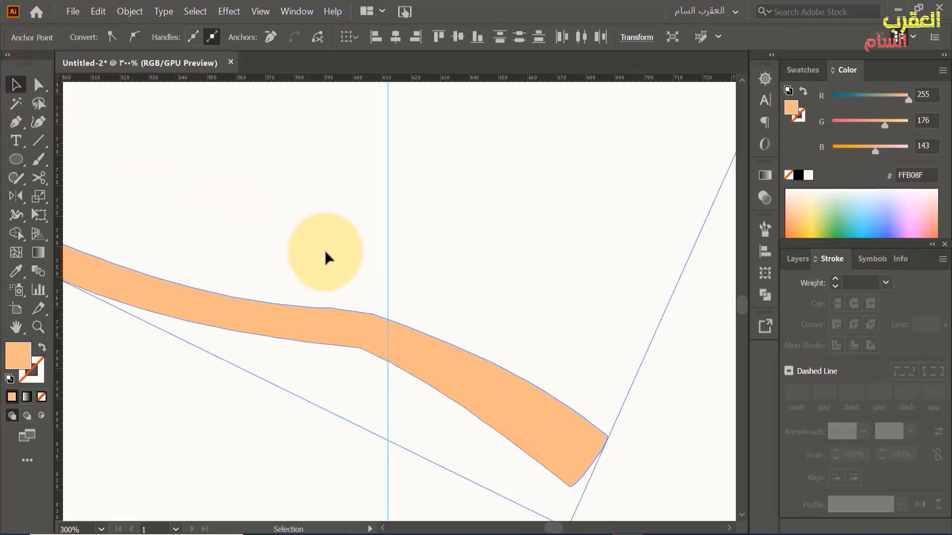
pyautogui.scroll(-6, 329, 268)
pyautogui.click(349, 184)
pyautogui.press('space')
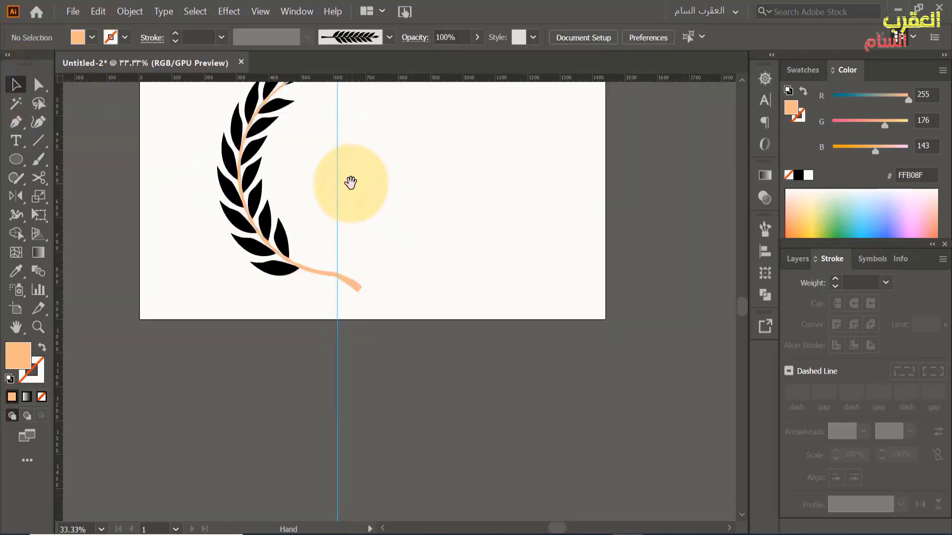
pyautogui.moveTo(350, 183); pyautogui.dragTo(386, 314)
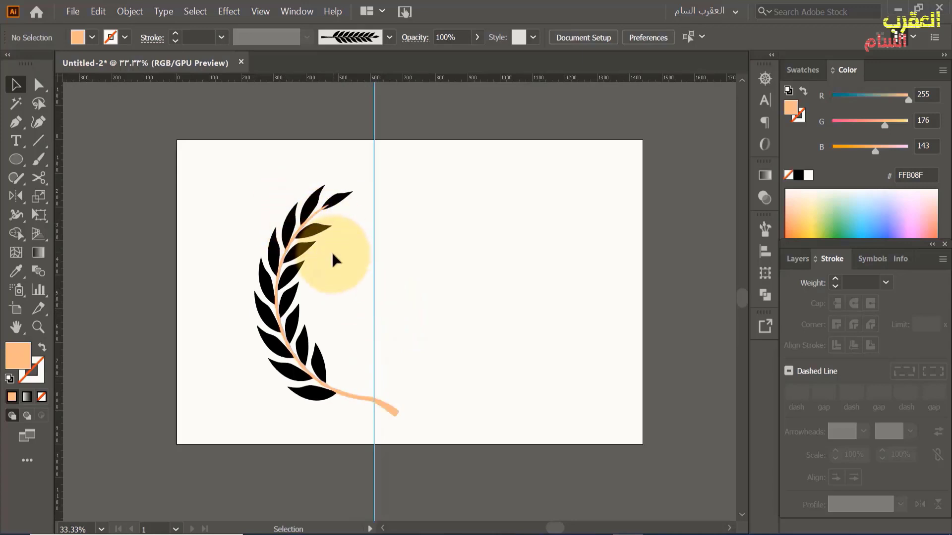
pyautogui.scroll(1, 332, 266)
pyautogui.press('space')
pyautogui.moveTo(389, 298); pyautogui.dragTo(346, 298)
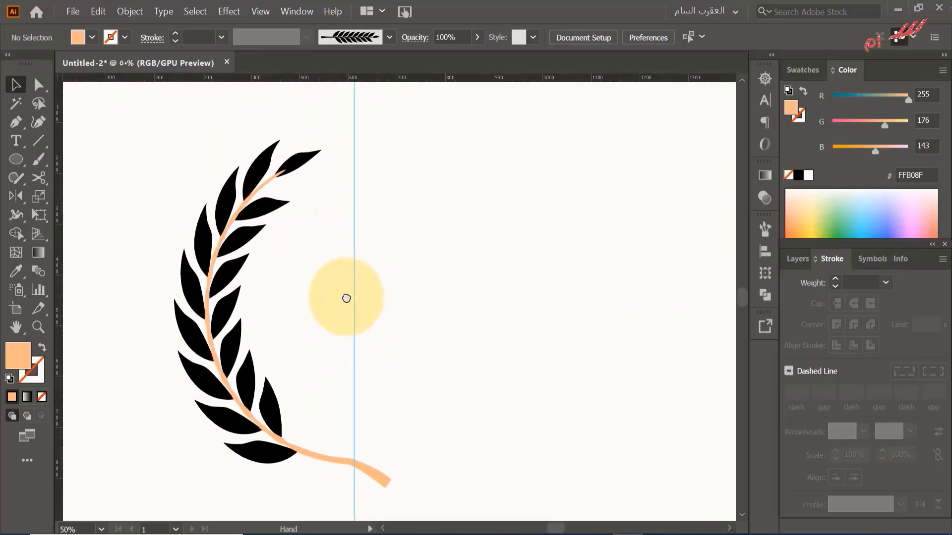
pyautogui.click(300, 162)
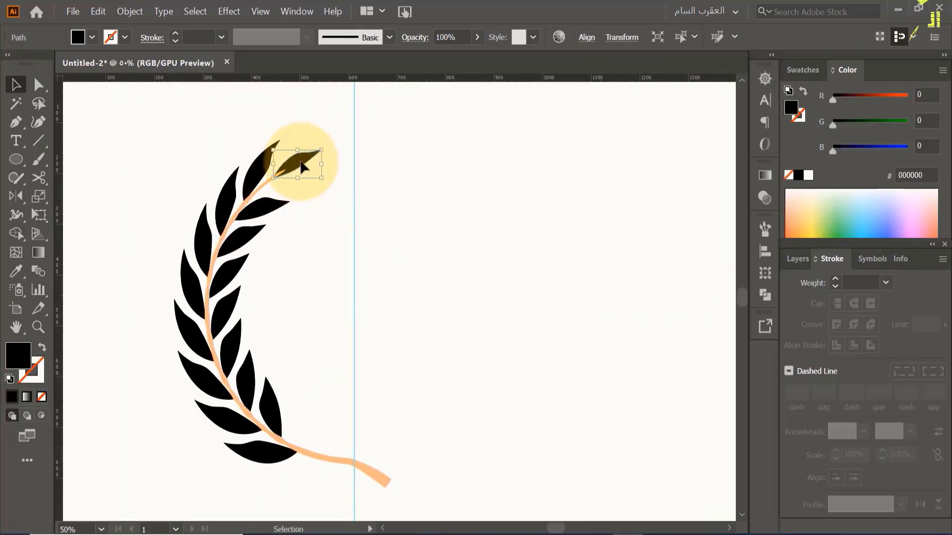
pyautogui.rightClick(300, 162)
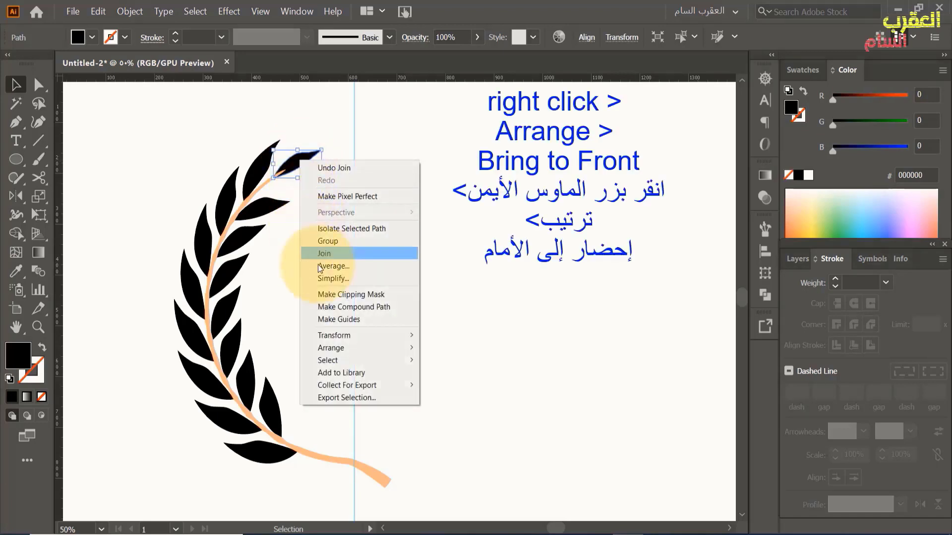
pyautogui.moveTo(331, 351)
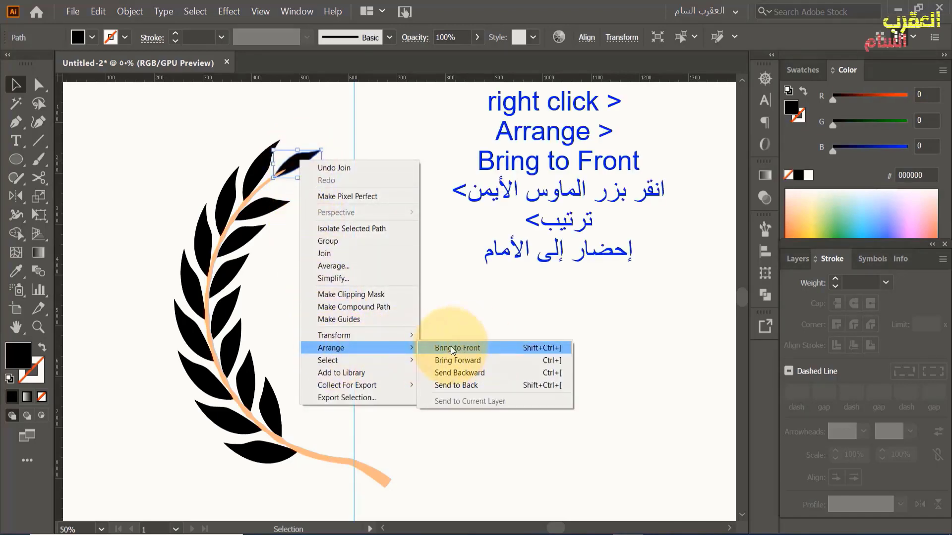
pyautogui.click(463, 347)
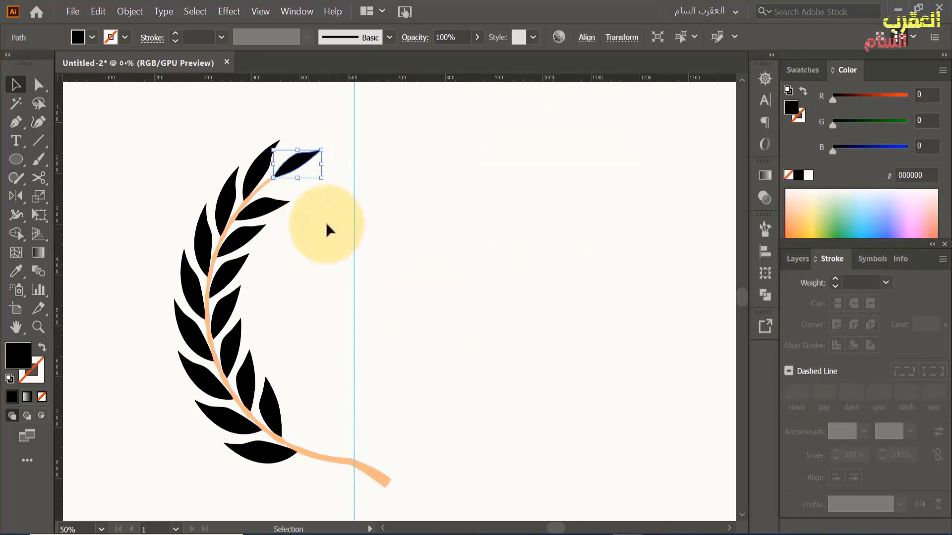
pyautogui.click(317, 190)
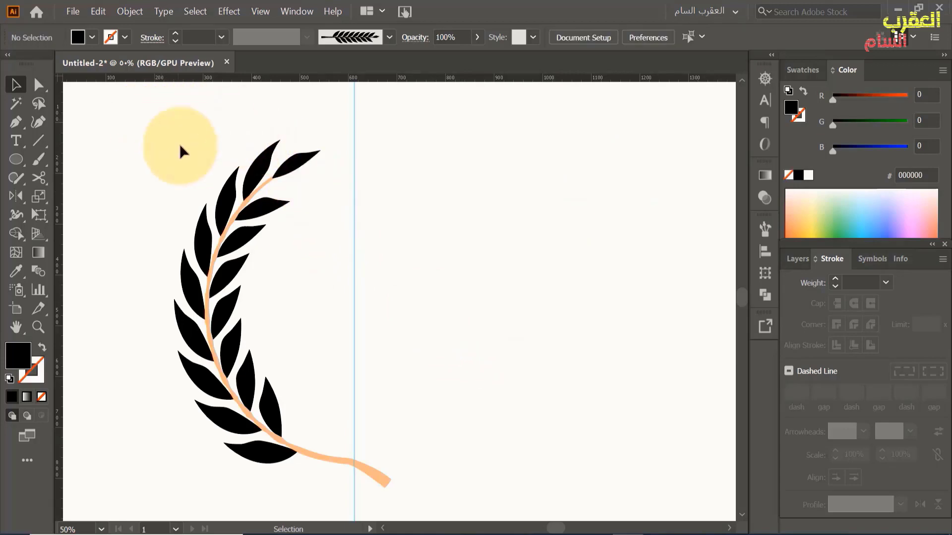
# Fill the joined peach stem with black and deselect it.
pyautogui.click(320, 463)
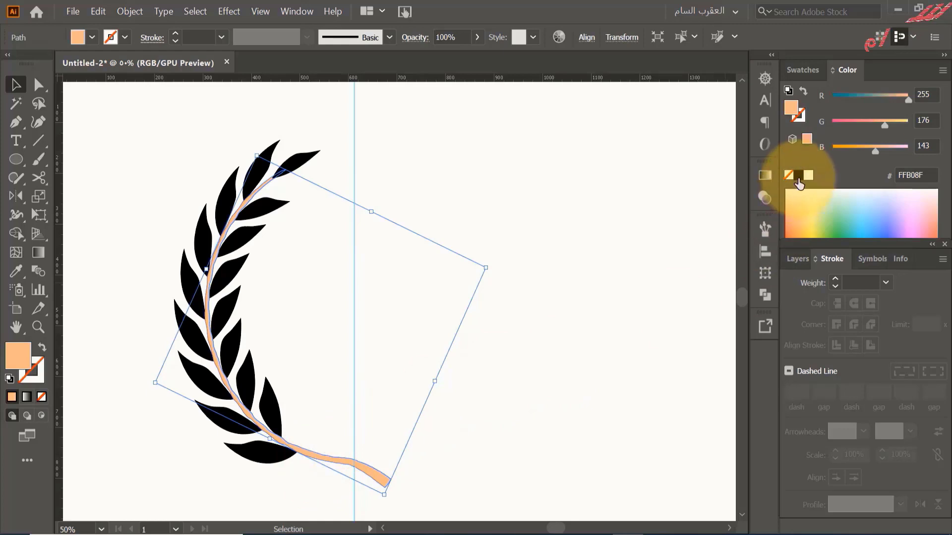
pyautogui.click(798, 176)
pyautogui.click(405, 190)
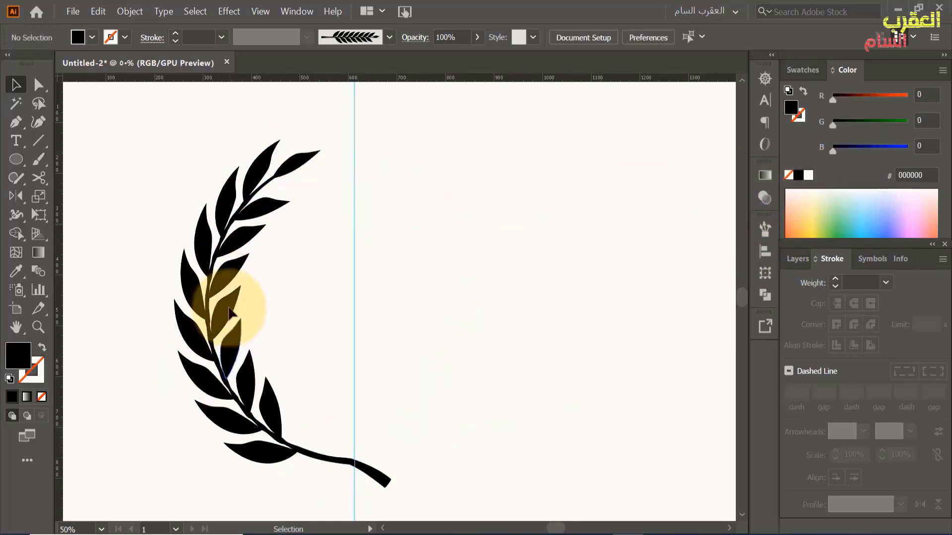
# Select all the leaves and the stem and group them into one object.
pyautogui.moveTo(155, 106); pyautogui.dragTo(397, 478)
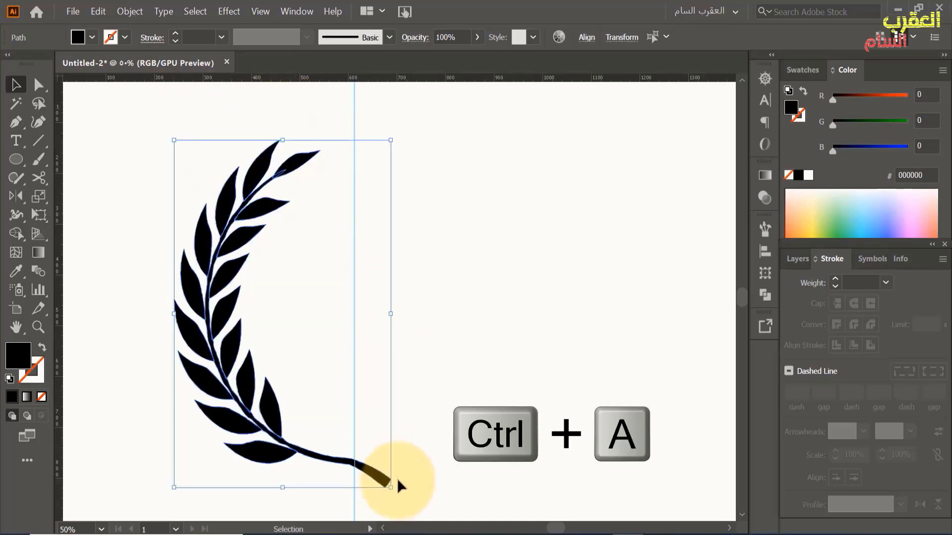
pyautogui.click(128, 11)
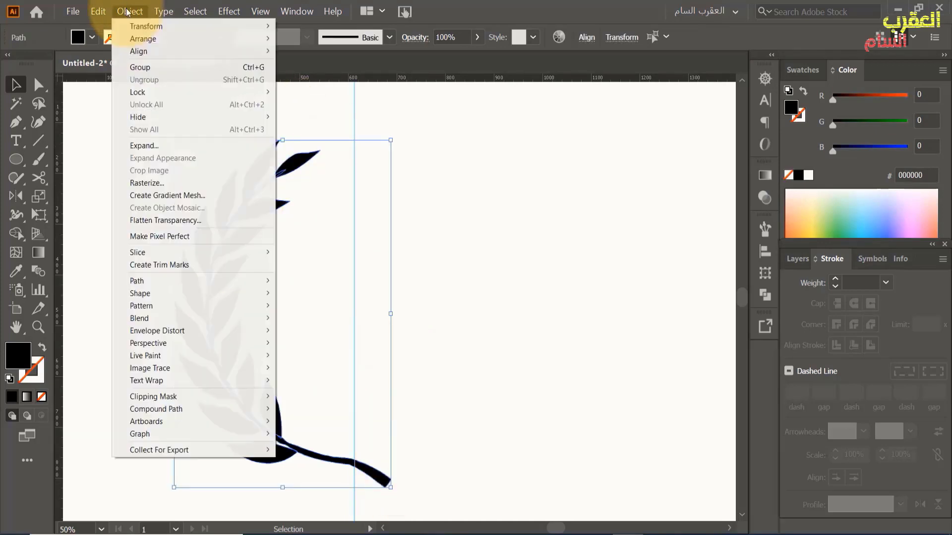
pyautogui.click(147, 67)
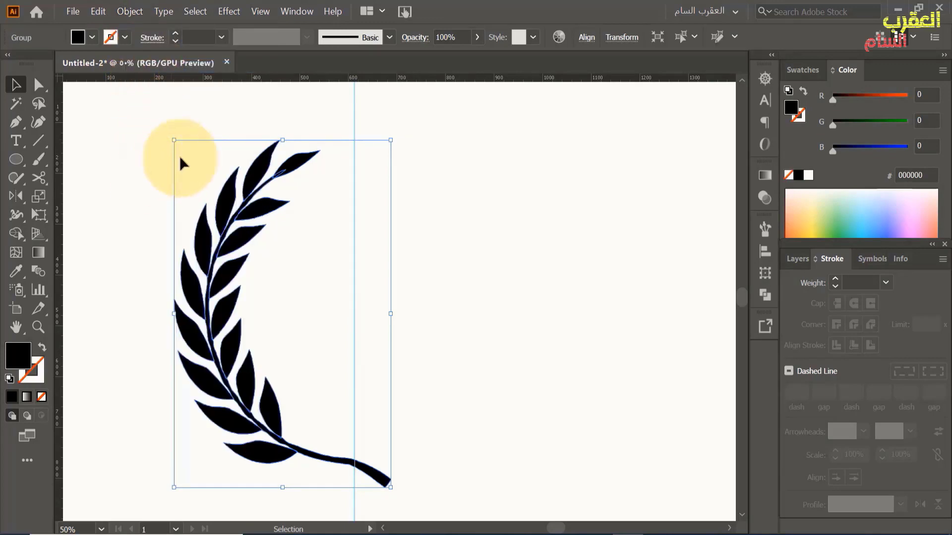
# Reflect a copy of the grouped branch across the vertical guide using the Vertical axis.
pyautogui.moveTo(253, 174)
pyautogui.mouseDown()
pyautogui.moveTo(271, 164)
pyautogui.moveTo(253, 176)
pyautogui.mouseUp()
pyautogui.moveTo(16, 195); pyautogui.dragTo(89, 212)
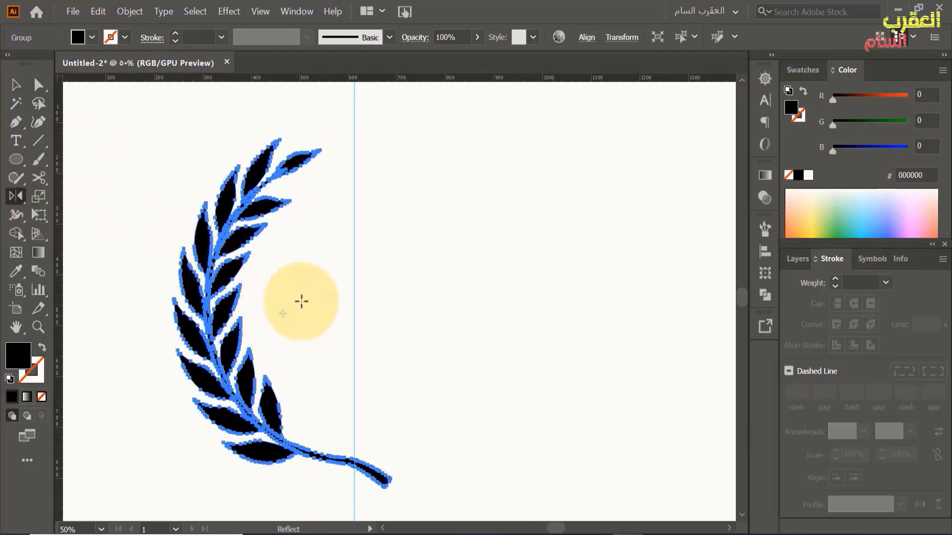
pyautogui.press('alt')
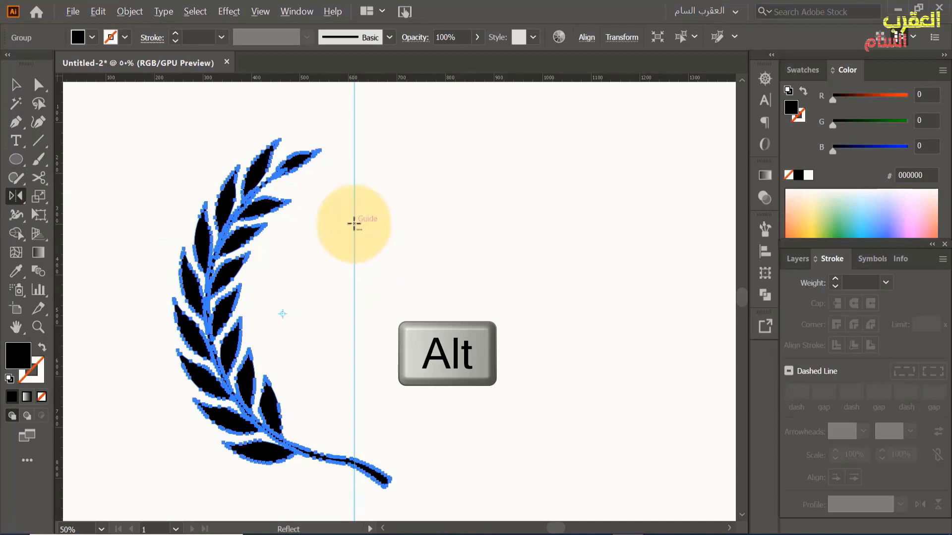
pyautogui.keyDown('alt'); pyautogui.click(353, 223); pyautogui.keyUp('alt')
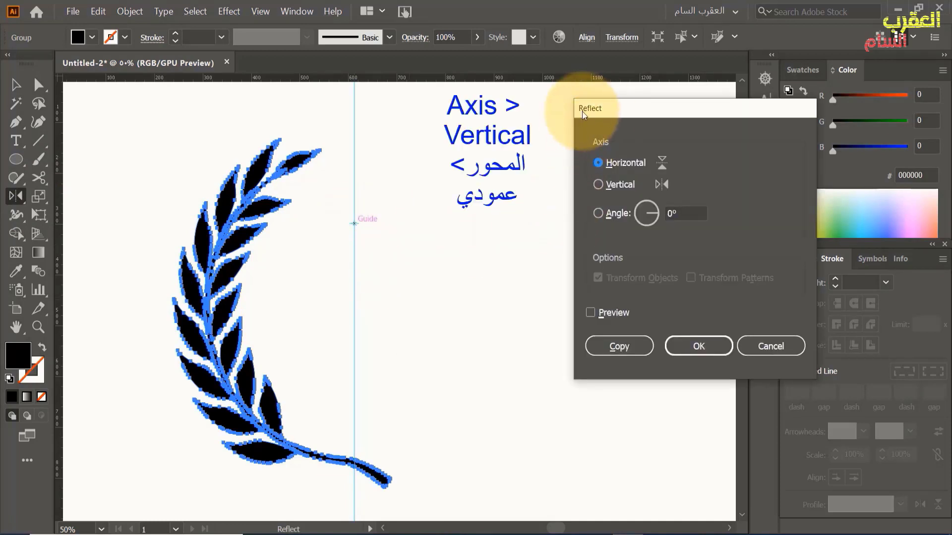
pyautogui.click(596, 184)
pyautogui.click(591, 313)
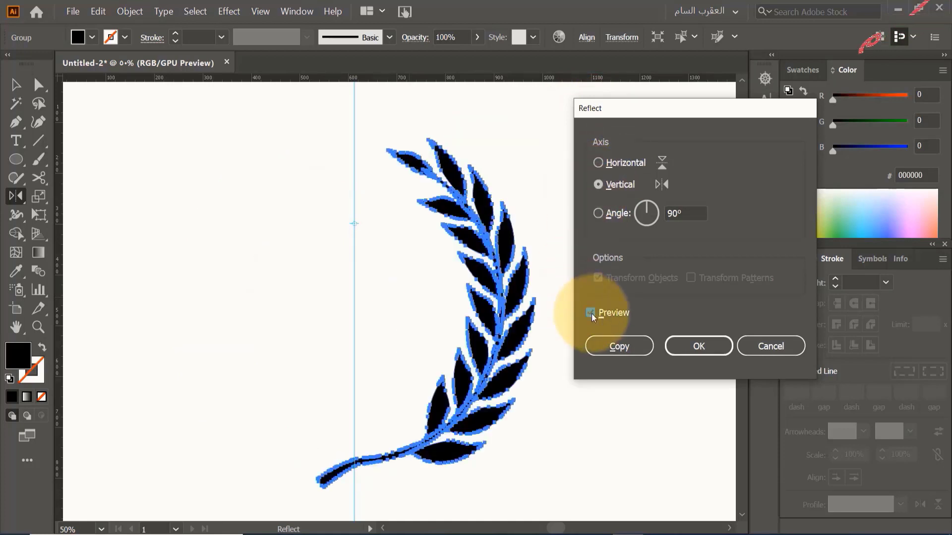
pyautogui.click(617, 346)
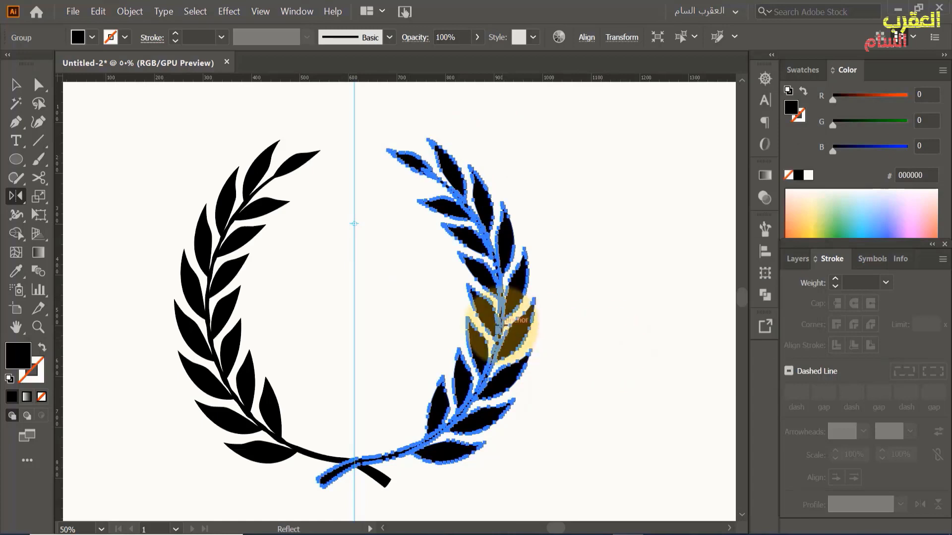
# Select both laurel branches and group them into one wreath.
pyautogui.press('v')
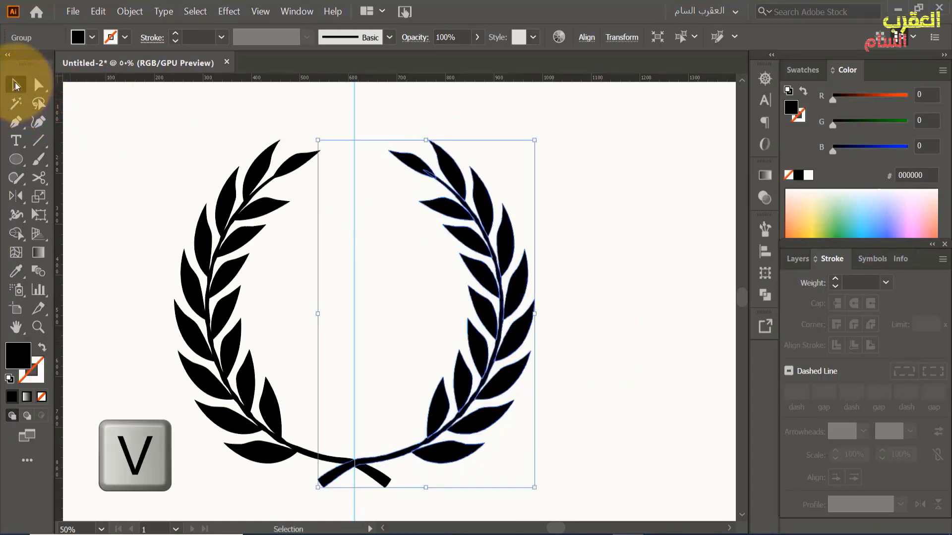
pyautogui.click(223, 128)
pyautogui.moveTo(153, 112); pyautogui.dragTo(546, 490)
pyautogui.click(130, 11)
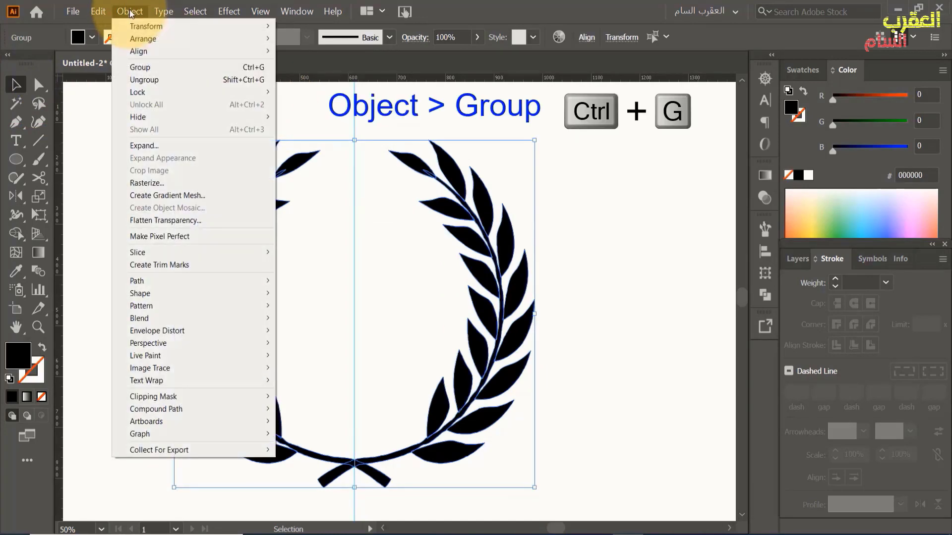
pyautogui.click(145, 67)
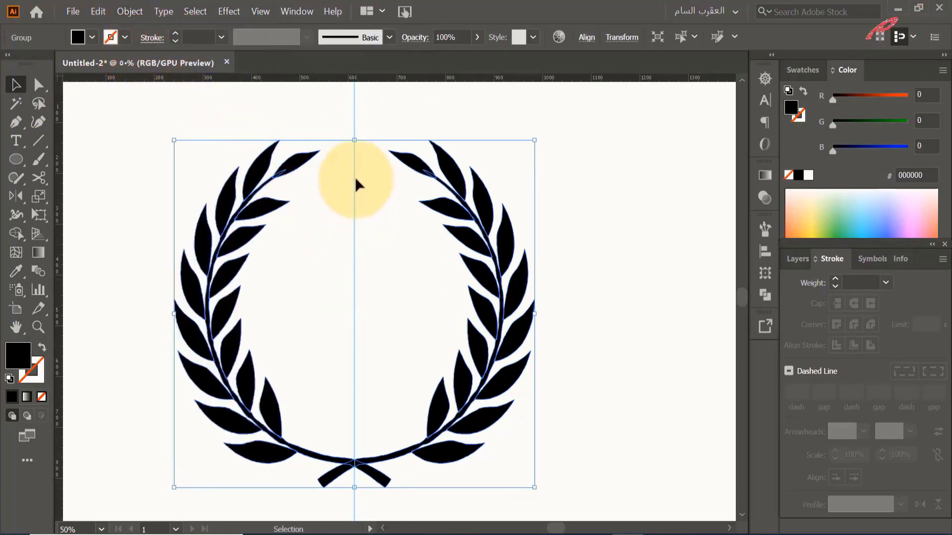
# Hide the guides and move the wreath rightward toward the middle of the artboard.
pyautogui.hotkey('ctrl', ';')
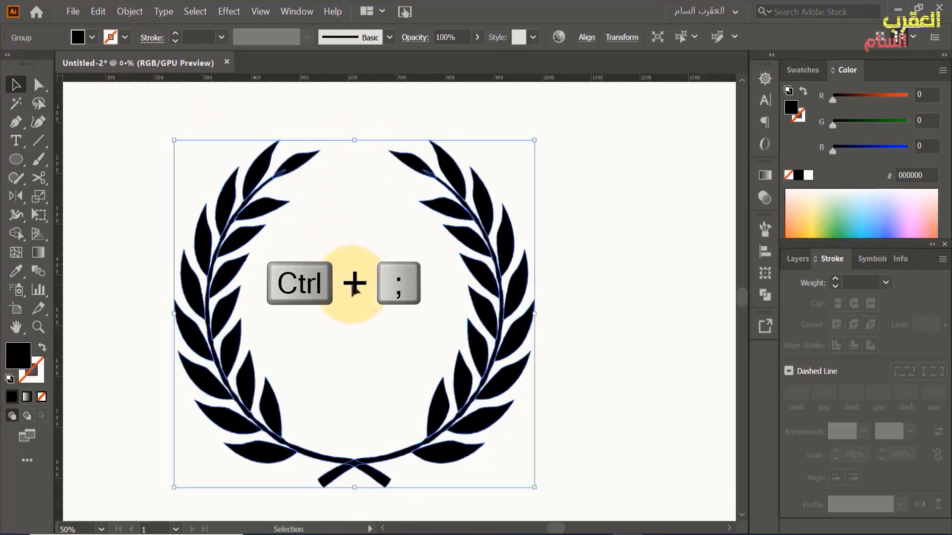
pyautogui.moveTo(480, 197); pyautogui.dragTo(523, 199)
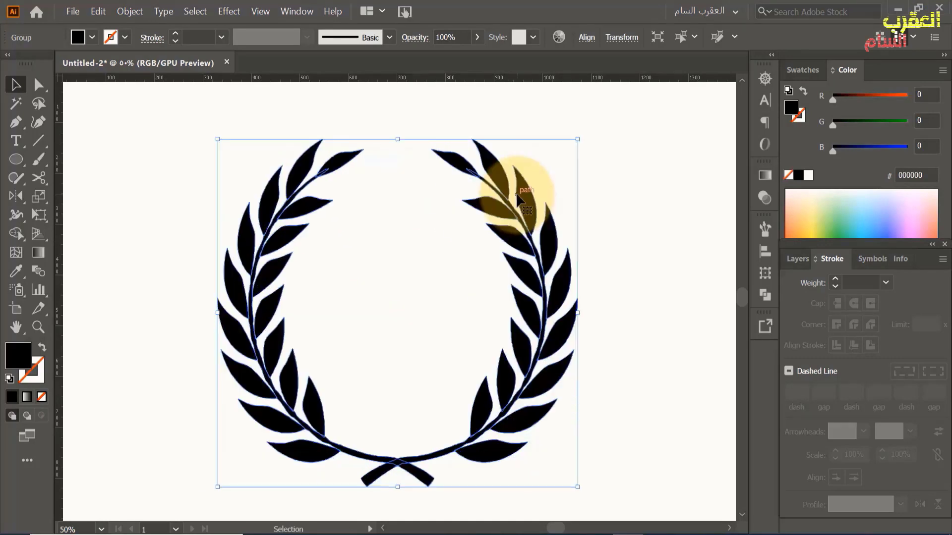
# Create a new layer named Layer 2 with the default options.
pyautogui.click(795, 257)
pyautogui.click(941, 258)
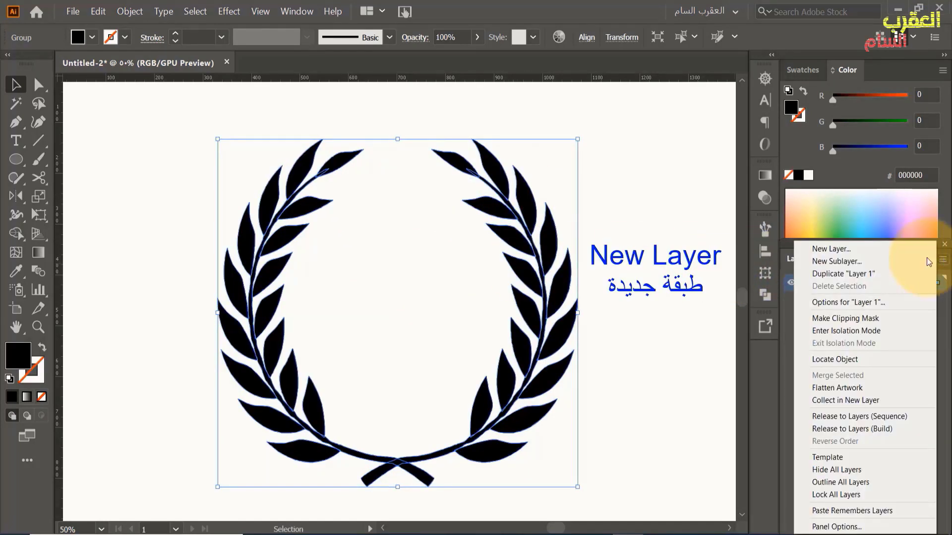
pyautogui.click(825, 249)
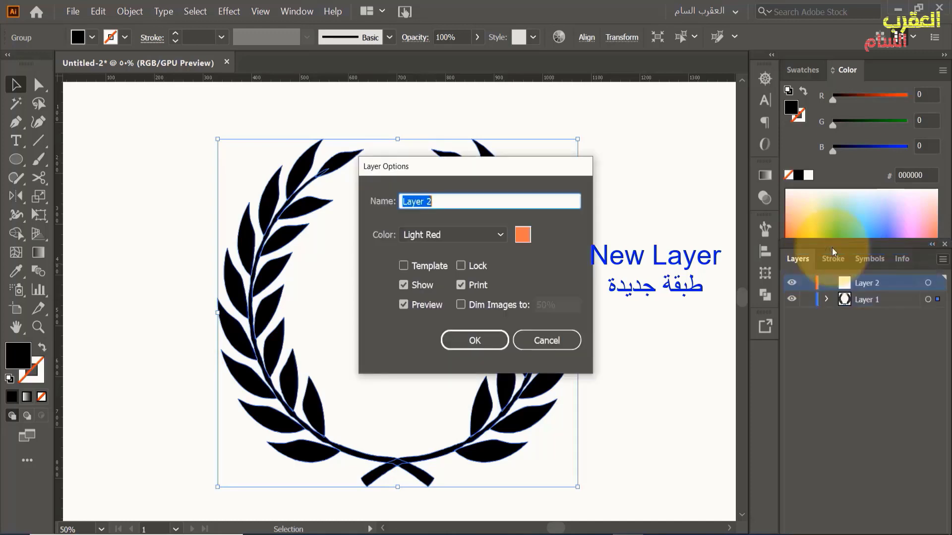
pyautogui.click(483, 341)
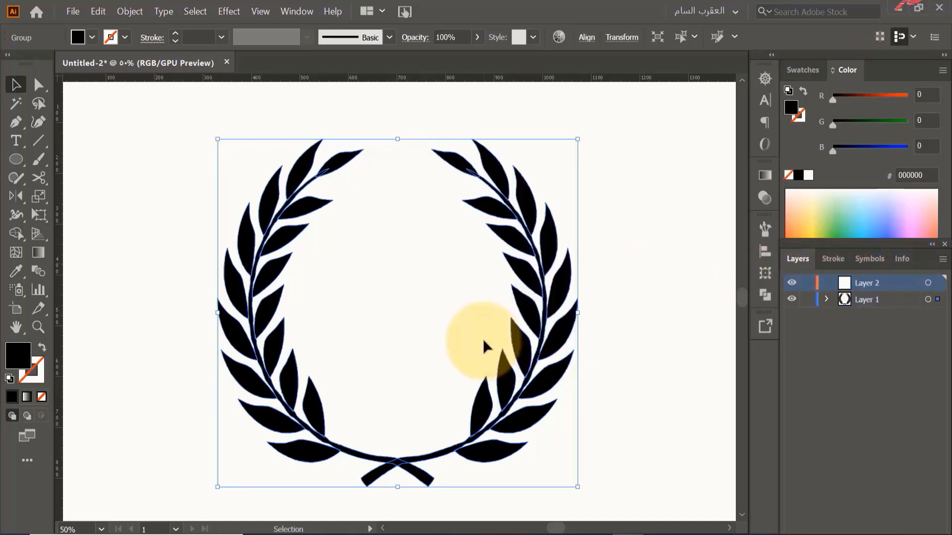
# Draw a black rectangle on Layer 2 that covers the whole artboard.
pyautogui.scroll(-1, 485, 337)
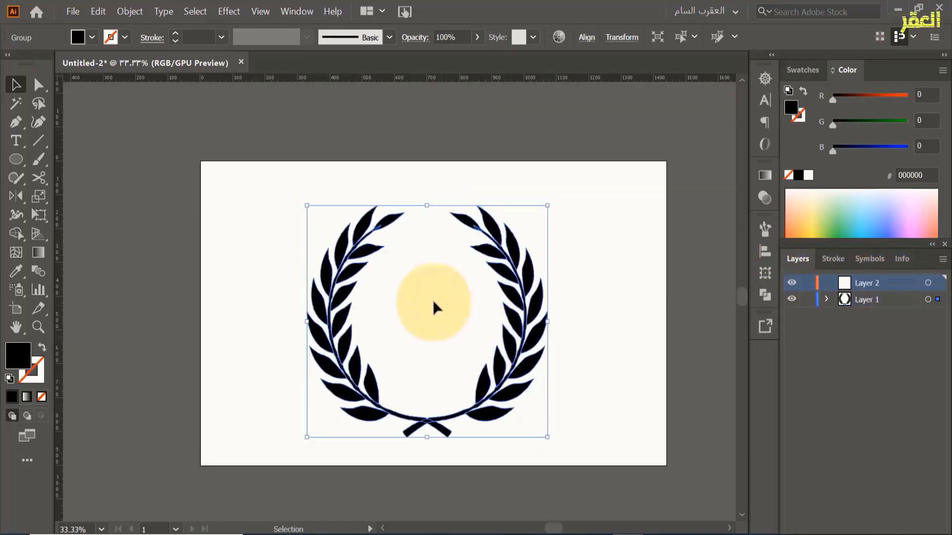
pyautogui.moveTo(16, 159); pyautogui.dragTo(55, 160)
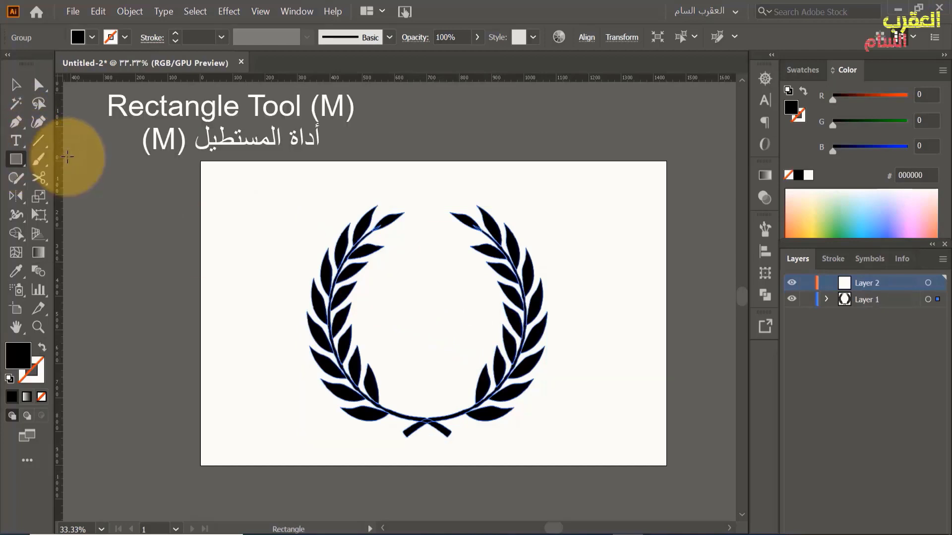
pyautogui.moveTo(200, 161); pyautogui.dragTo(666, 466)
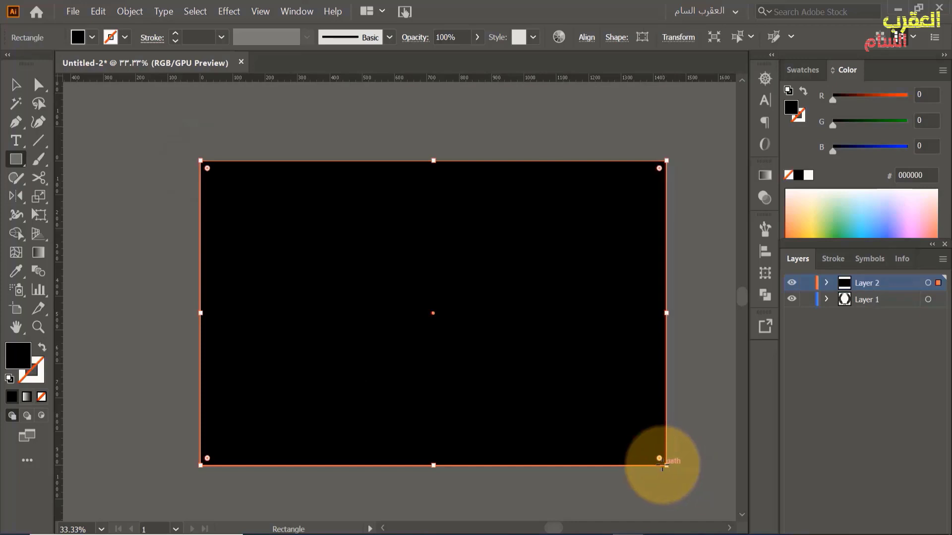
pyautogui.press('v')
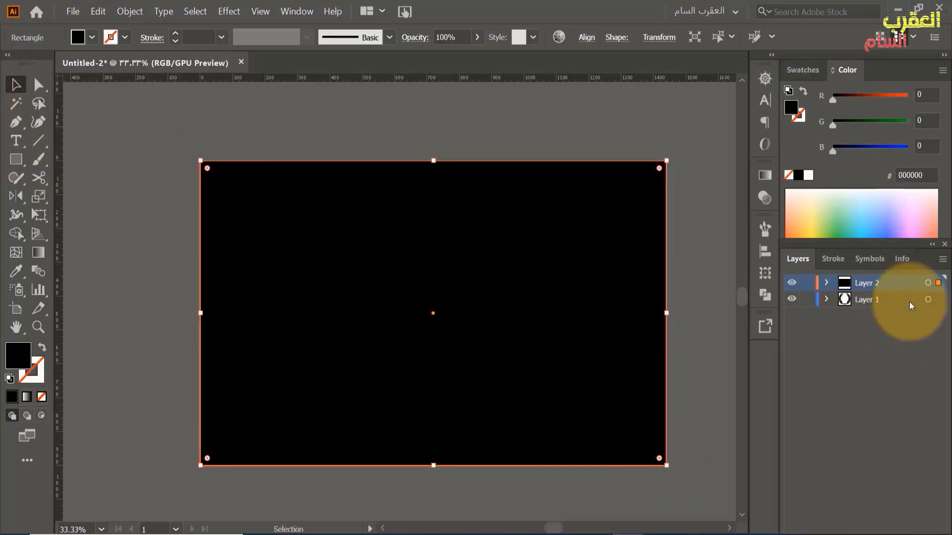
# Move Layer 1 above Layer 2 and target the wreath artwork on Layer 1.
pyautogui.moveTo(902, 301); pyautogui.dragTo(907, 282)
pyautogui.click(927, 282)
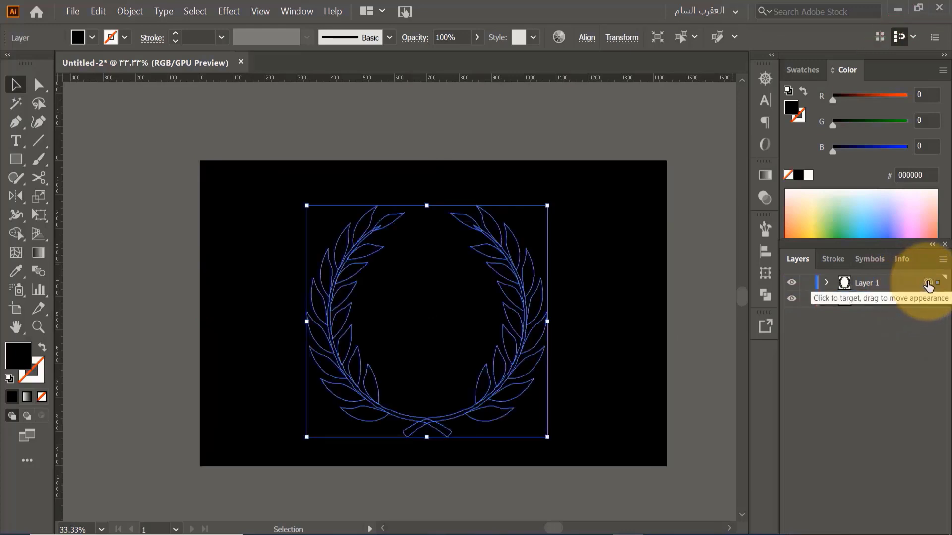
pyautogui.scroll(1, 435, 309)
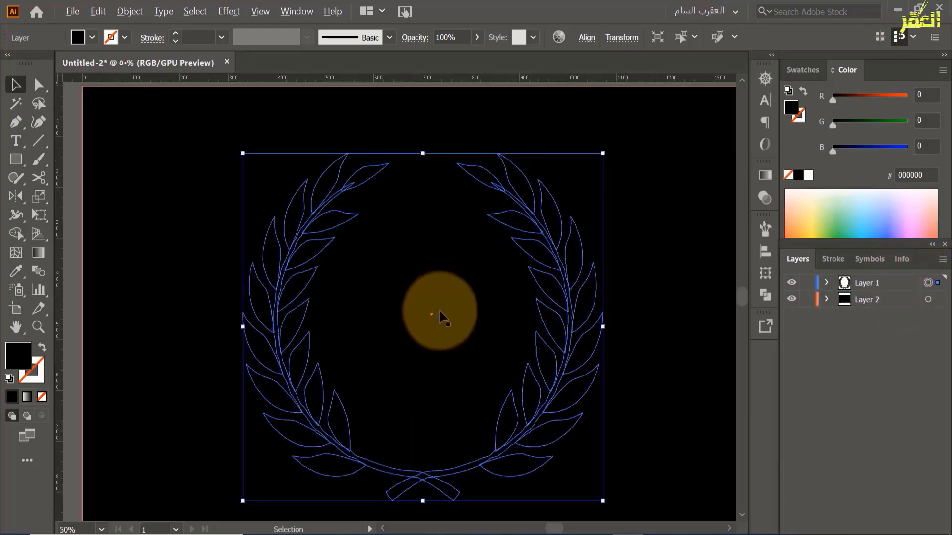
pyautogui.moveTo(438, 334); pyautogui.dragTo(416, 308)
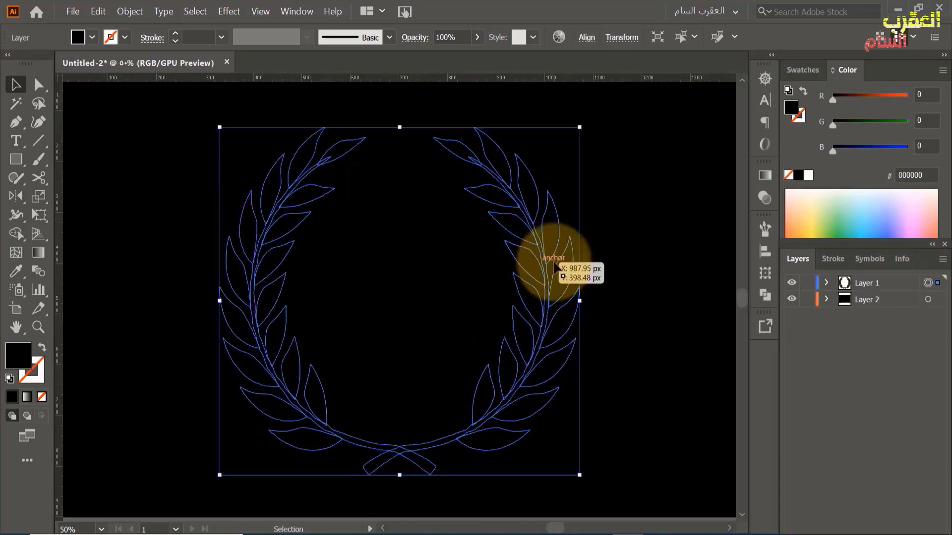
# Fill the wreath with the copper and white gradient New Gradient Swatch 1.
pyautogui.click(762, 174)
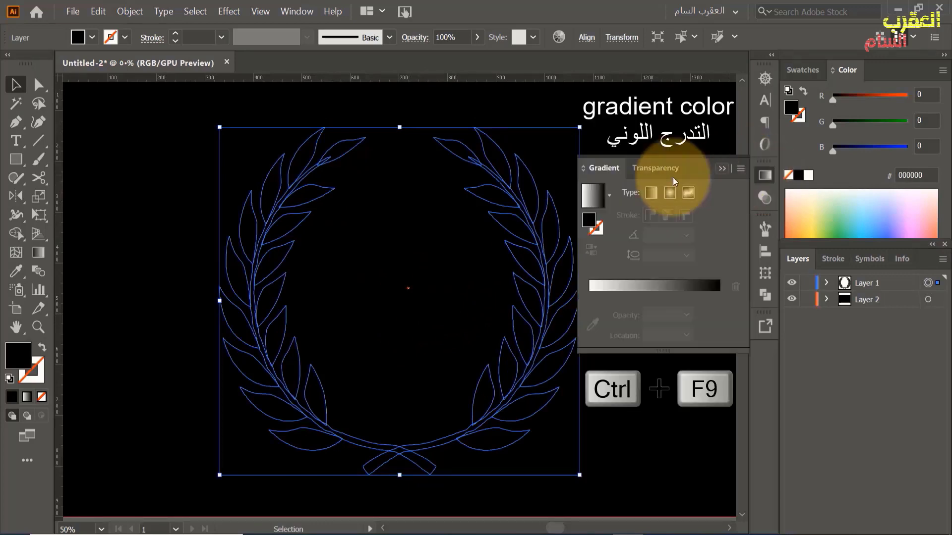
pyautogui.click(608, 193)
pyautogui.scroll(-3, 555, 258)
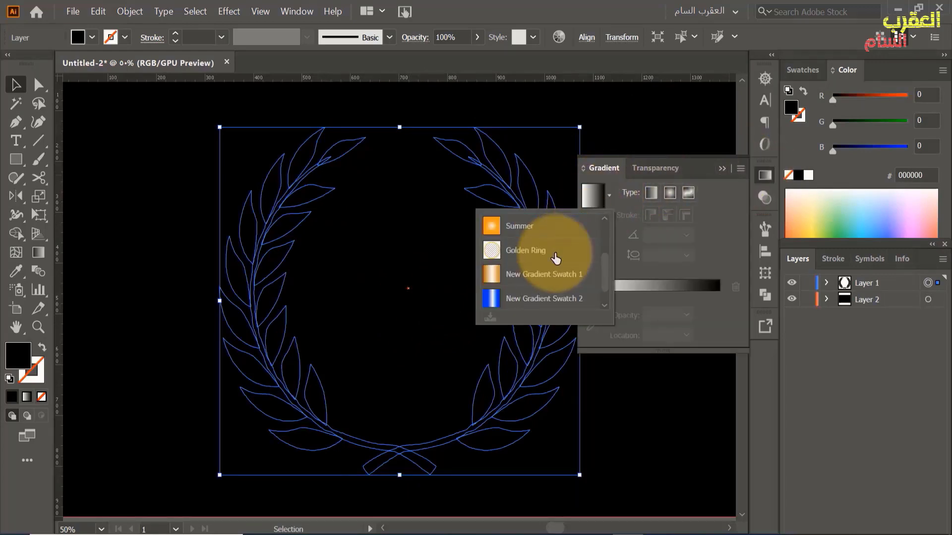
pyautogui.click(537, 253)
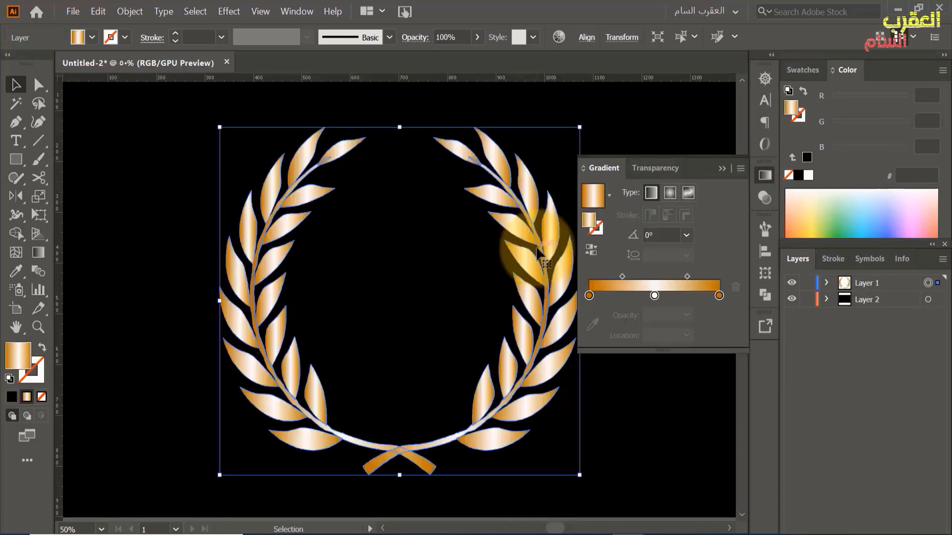
pyautogui.click(722, 169)
pyautogui.press('space')
pyautogui.moveTo(522, 313); pyautogui.dragTo(493, 314)
# Try the blue and white gradient New Gradient Swatch 2 on the wreath.
pyautogui.click(765, 175)
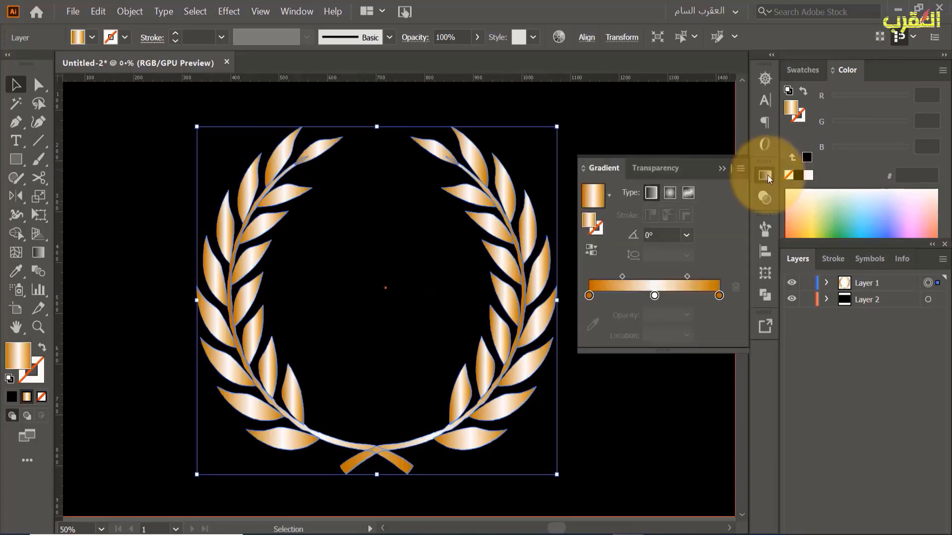
pyautogui.click(609, 195)
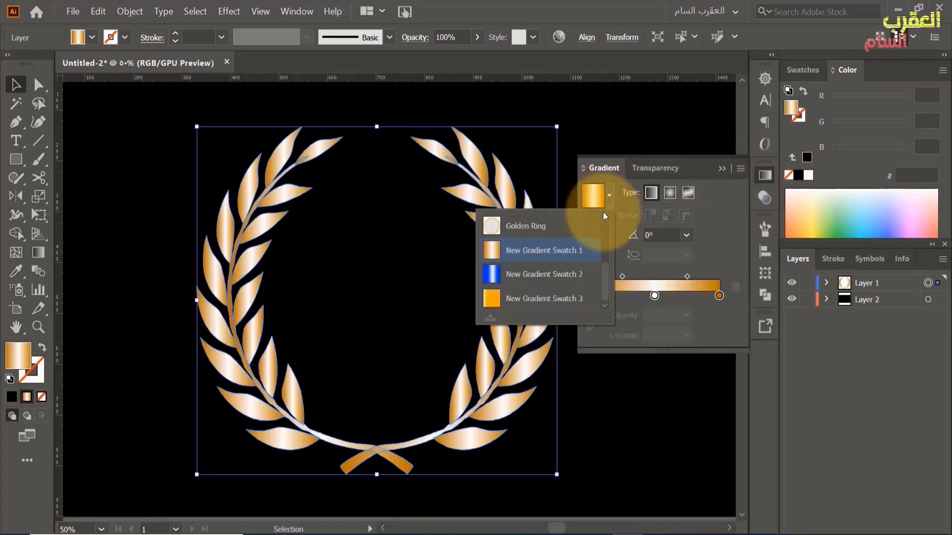
pyautogui.click(554, 278)
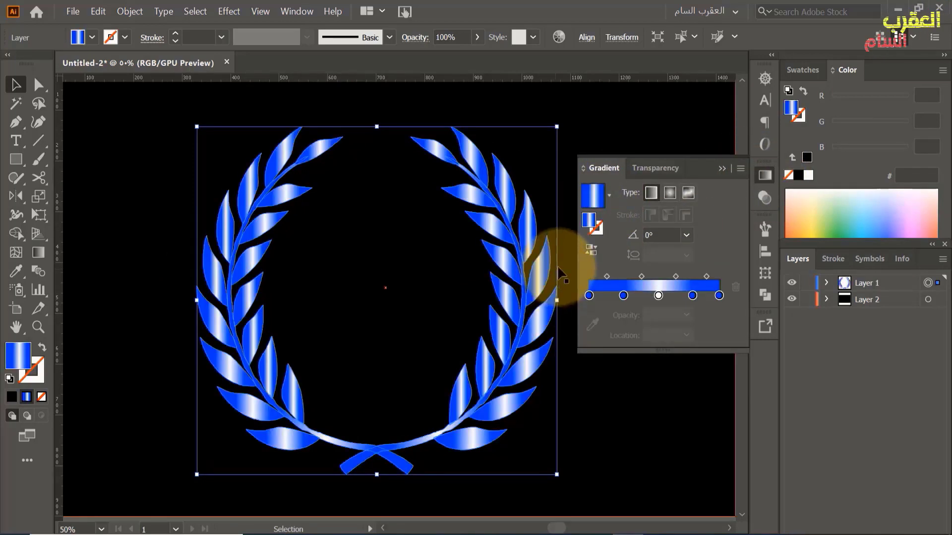
# Try New Gradient Swatch 3 on the wreath, placing its white stop at 52.1416% with orange stops on both sides.
pyautogui.click(609, 195)
pyautogui.click(554, 296)
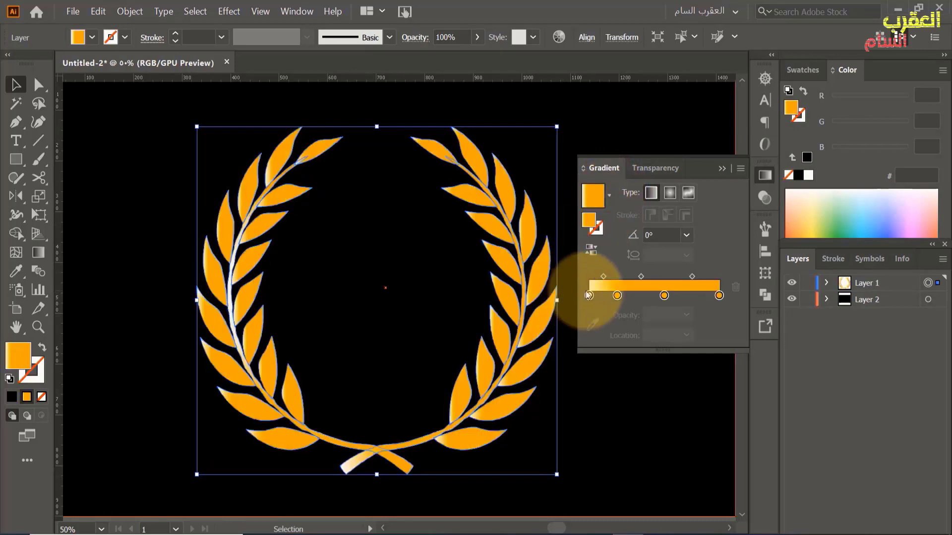
pyautogui.moveTo(617, 295); pyautogui.dragTo(589, 296)
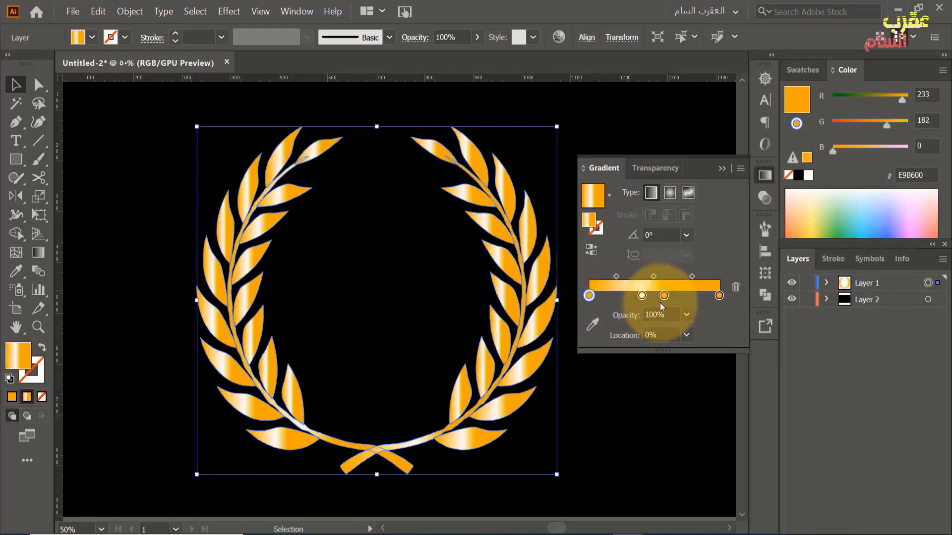
pyautogui.moveTo(664, 297)
pyautogui.mouseDown()
pyautogui.moveTo(621, 297)
pyautogui.moveTo(685, 296)
pyautogui.moveTo(656, 296)
pyautogui.mouseUp()
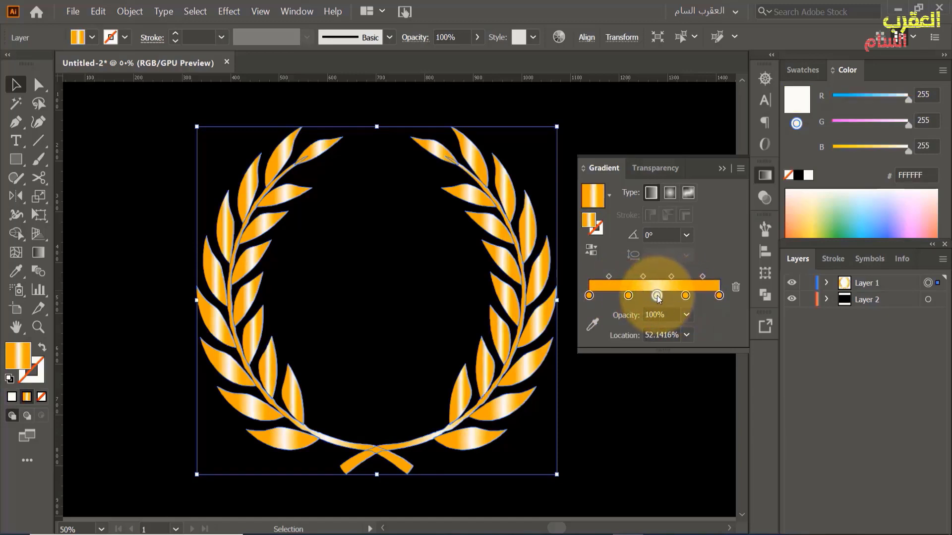
pyautogui.click(595, 250)
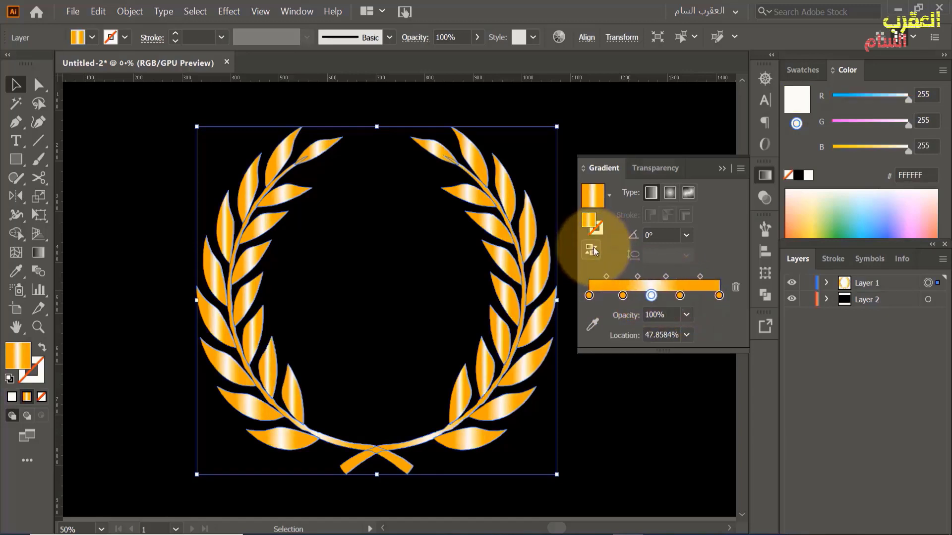
pyautogui.click(596, 250)
# Refill the wreath with New Gradient Swatch 1, add dark-orange stops at 23.0913% and opposite, set the white stop to 54.3761%, and deselect the wreath.
pyautogui.click(609, 193)
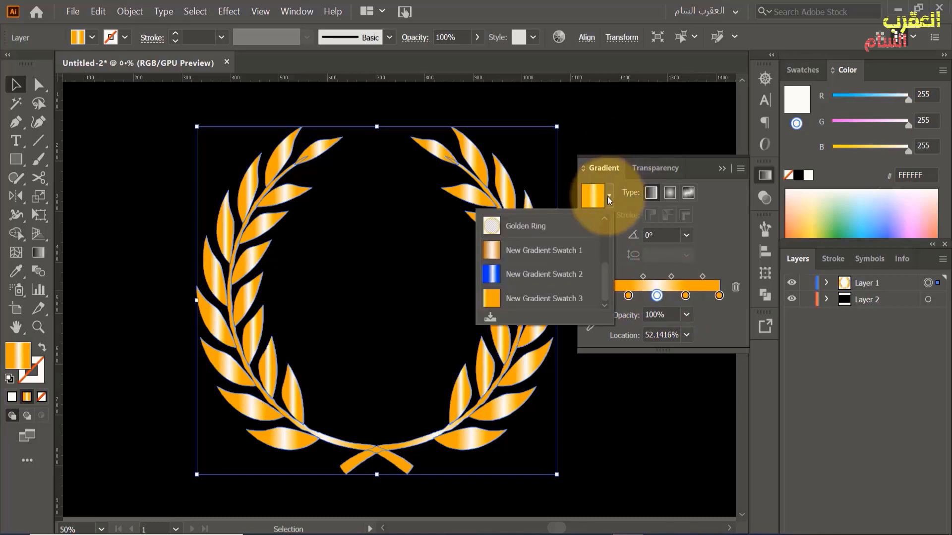
pyautogui.click(529, 255)
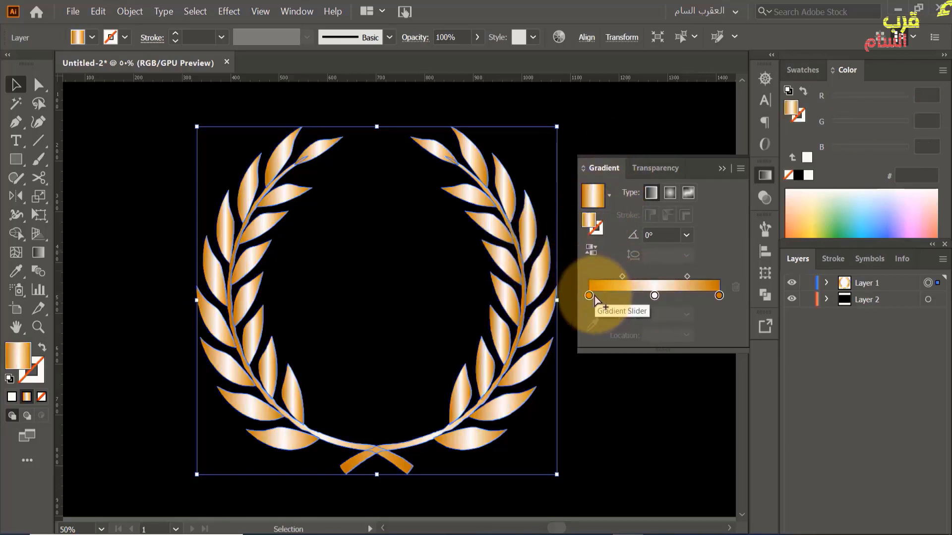
pyautogui.moveTo(594, 296); pyautogui.dragTo(613, 296)
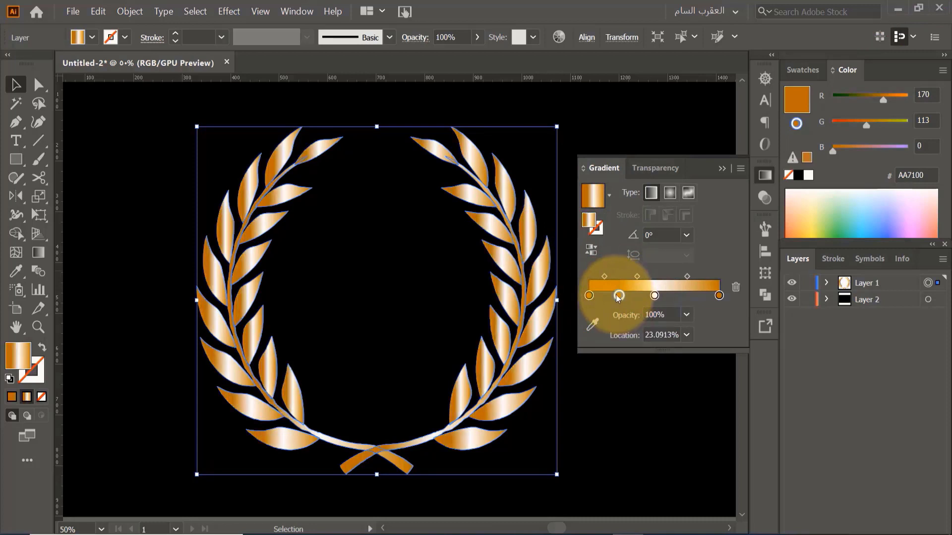
pyautogui.moveTo(718, 296); pyautogui.dragTo(660, 298)
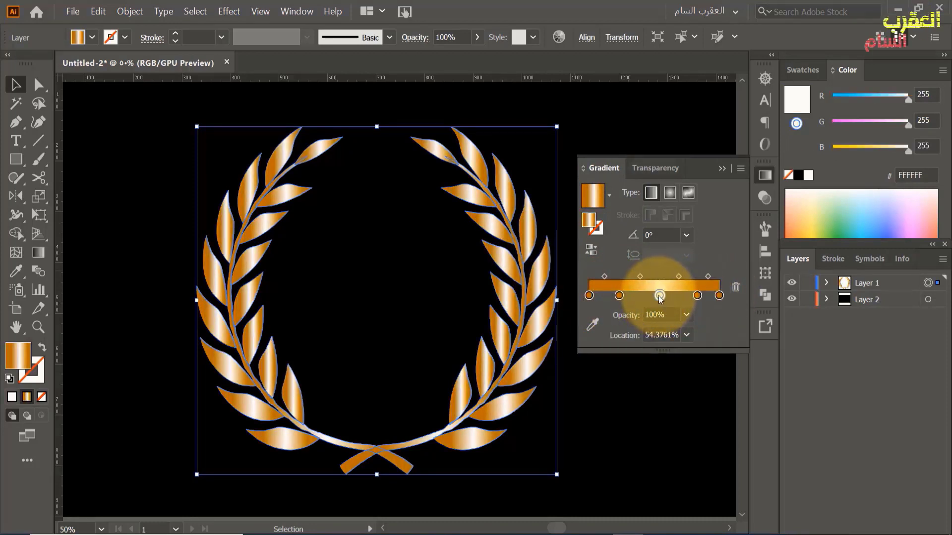
pyautogui.click(721, 168)
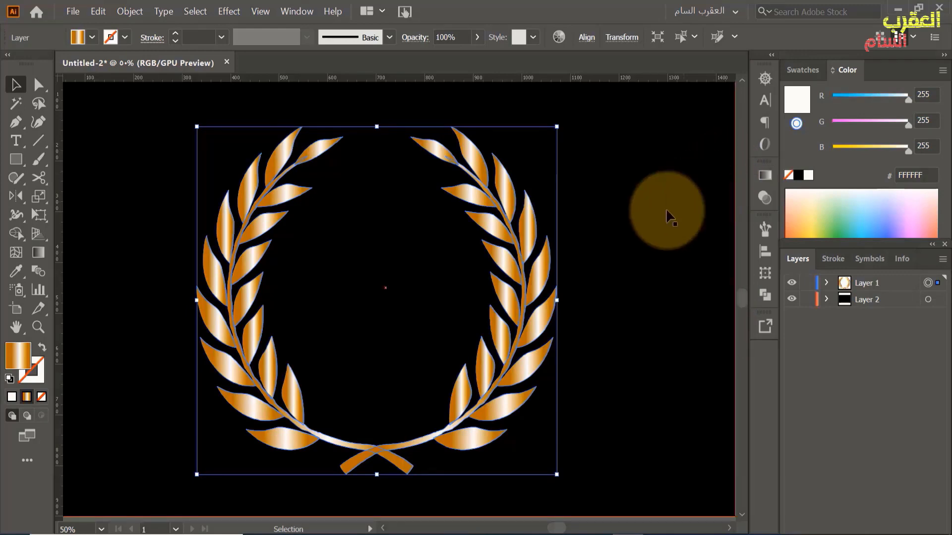
pyautogui.moveTo(442, 263); pyautogui.dragTo(459, 259)
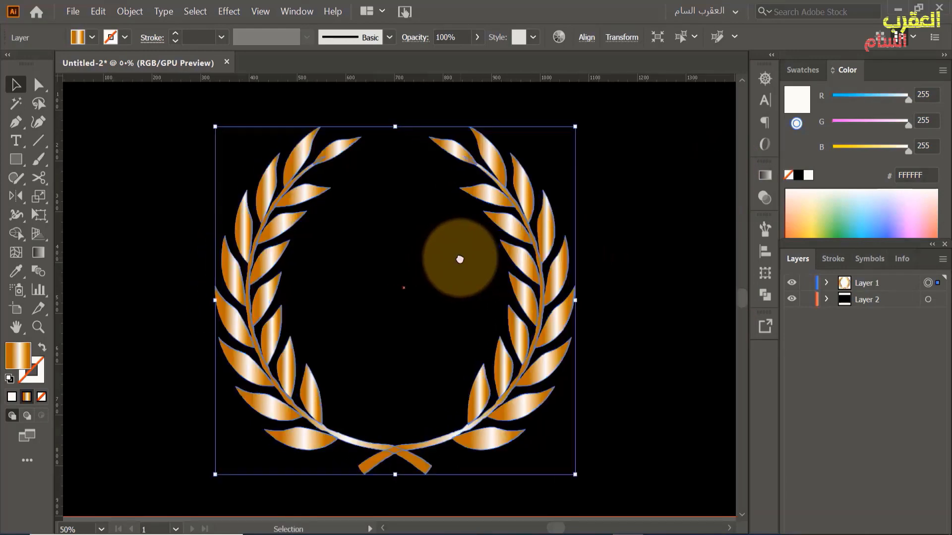
pyautogui.click(628, 243)
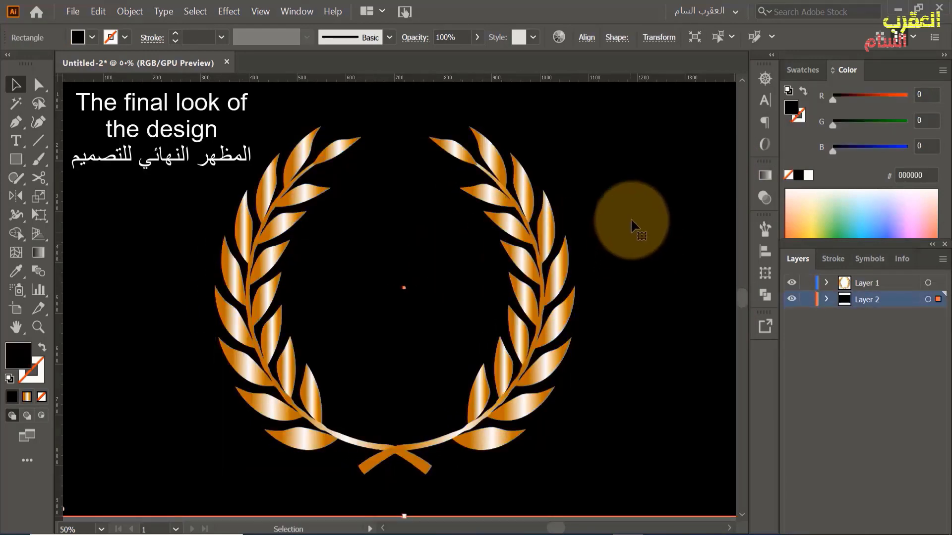